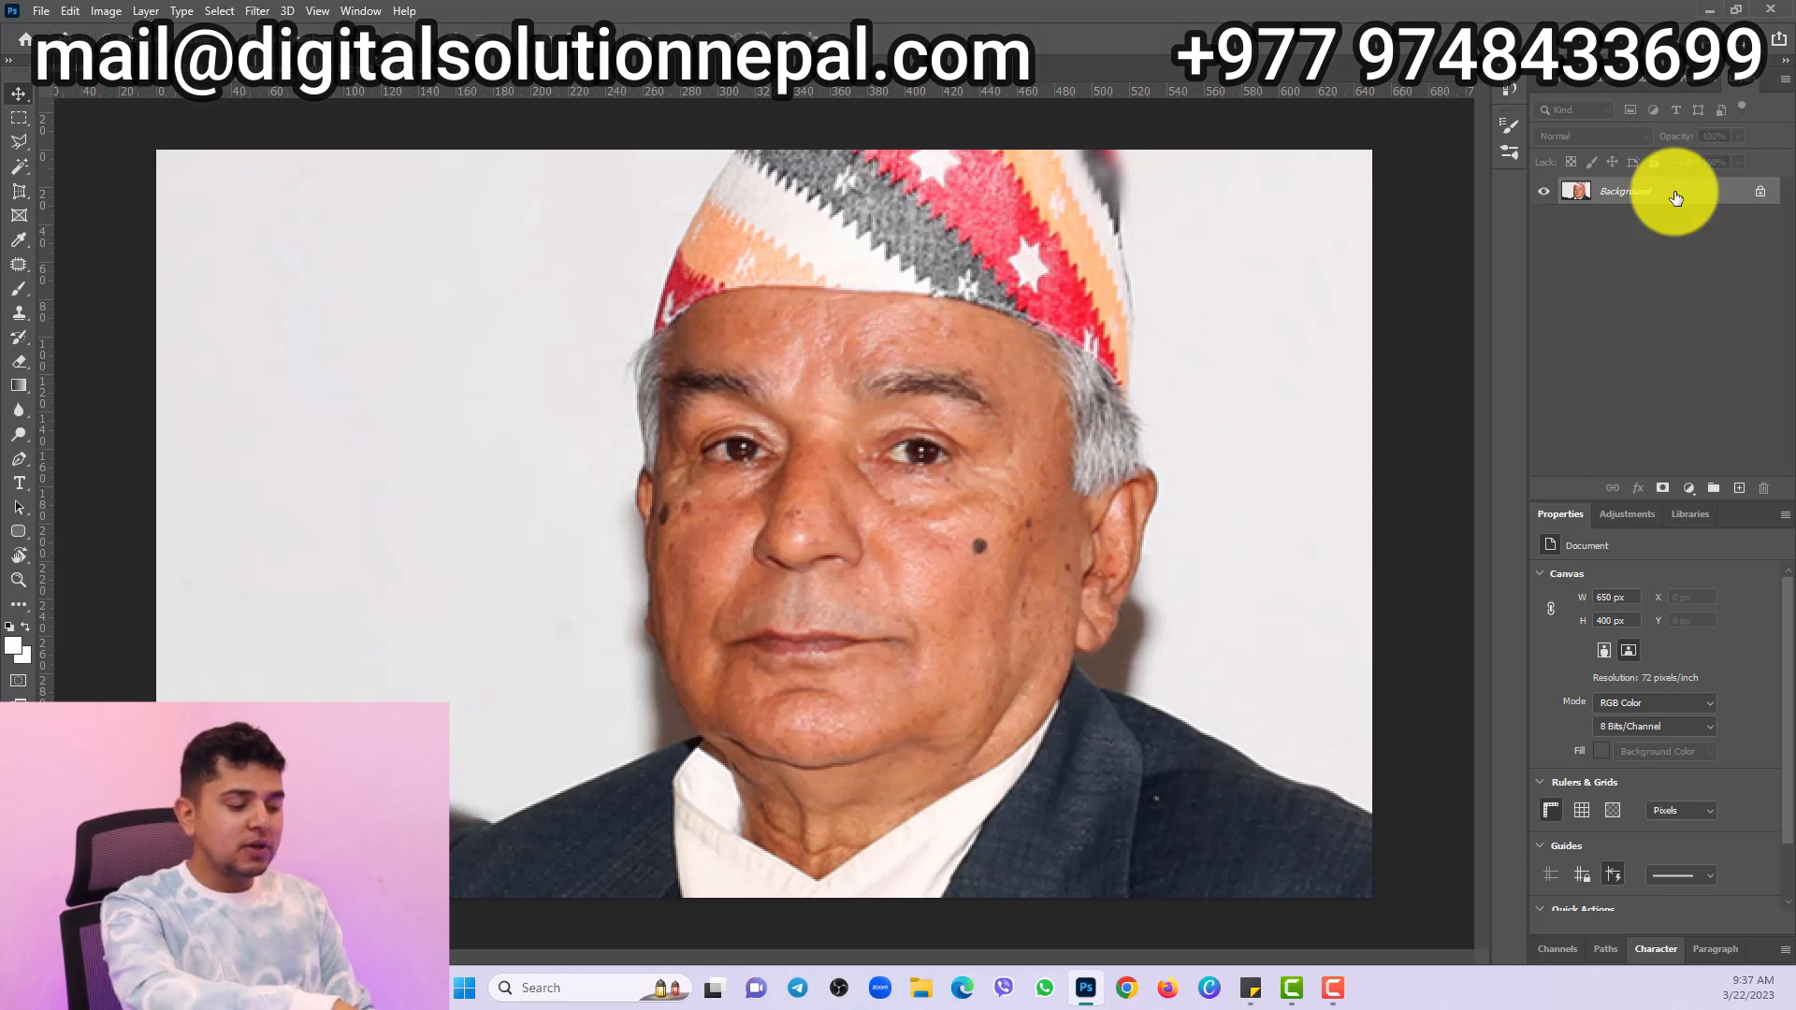
# - Duplicate the Background layer and hide the original
pyautogui.hotkey('ctrl', 'j')
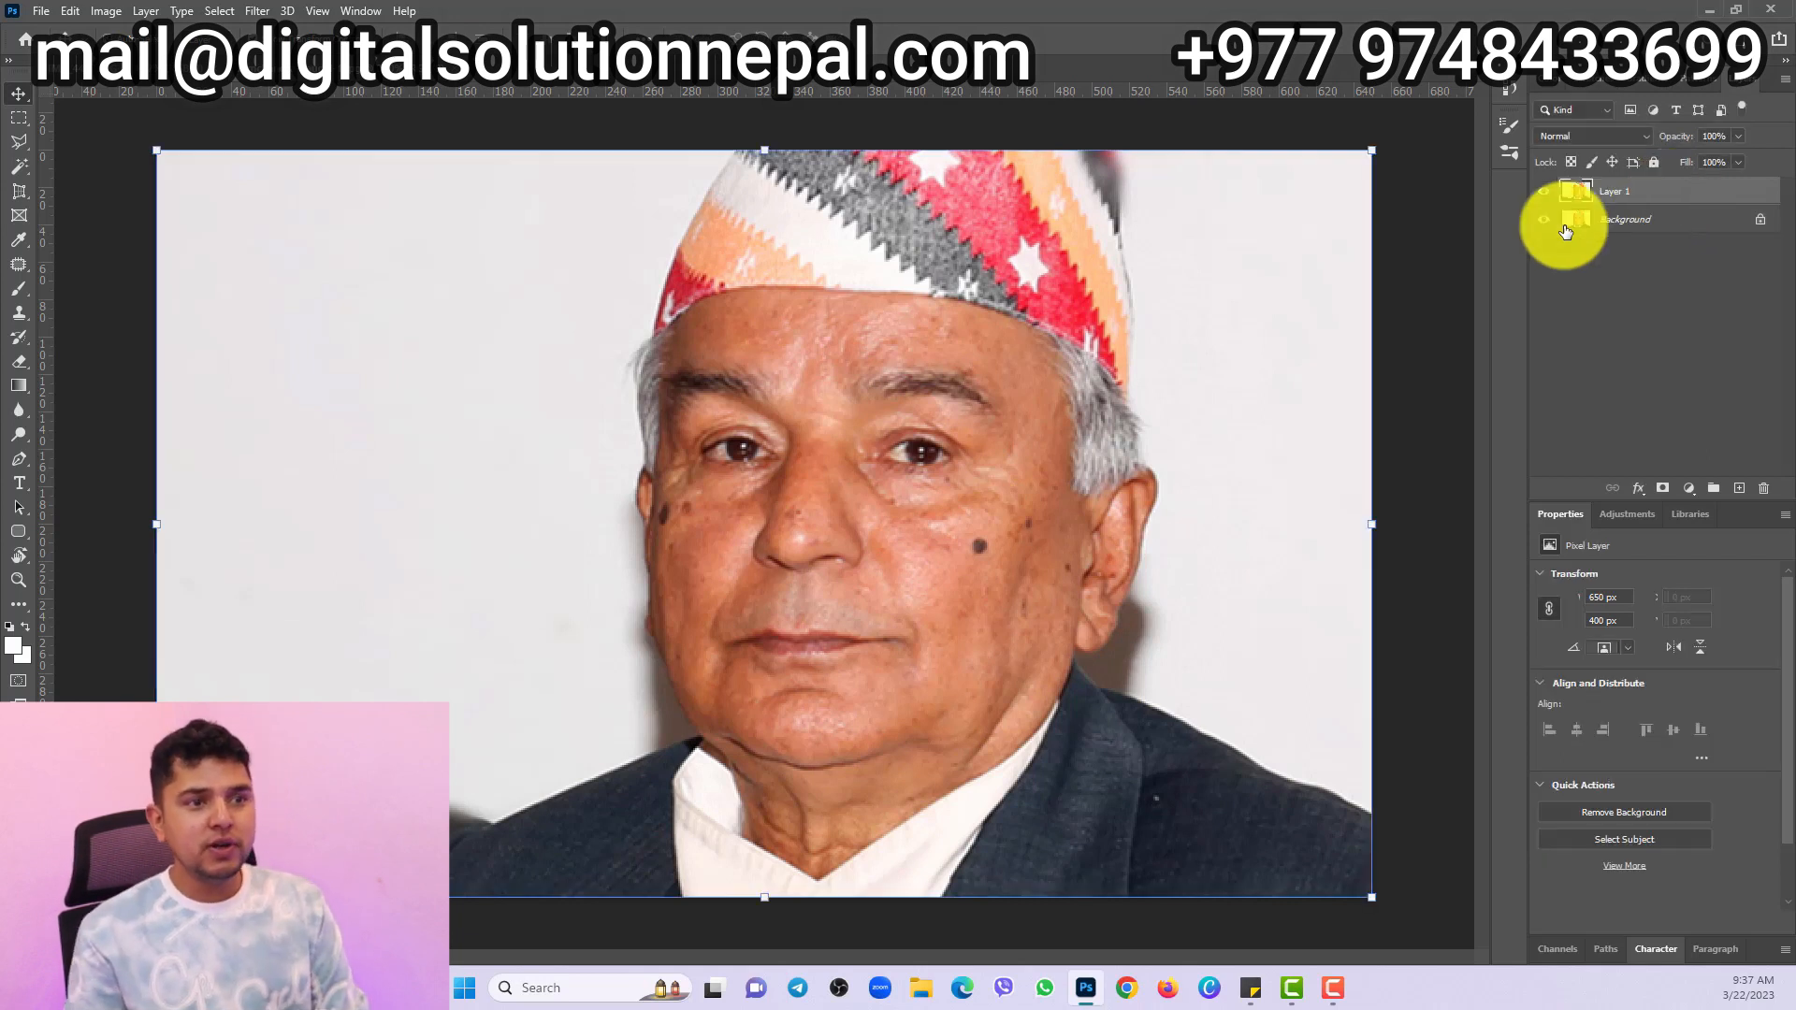
pyautogui.click(1553, 225)
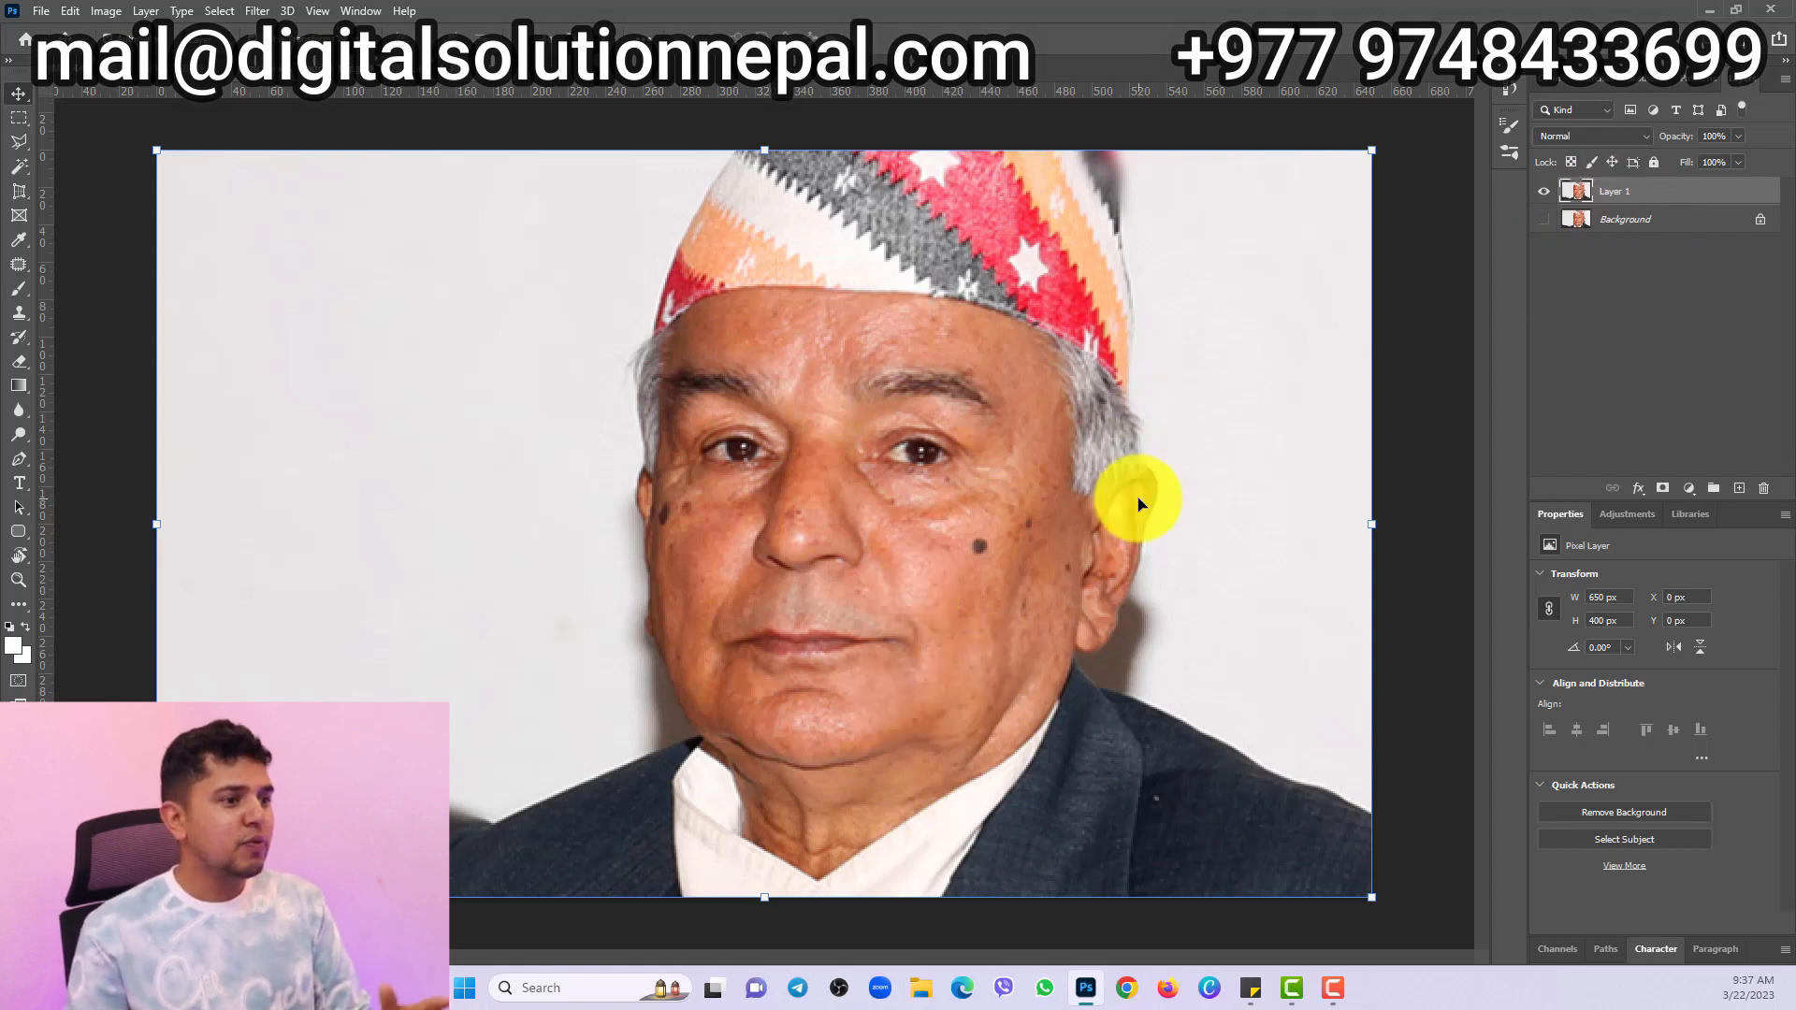
# - Outline the large dark mole on the cheek at the image's right with a Polygonal Lasso selection
pyautogui.hotkey('ctrl', '+')
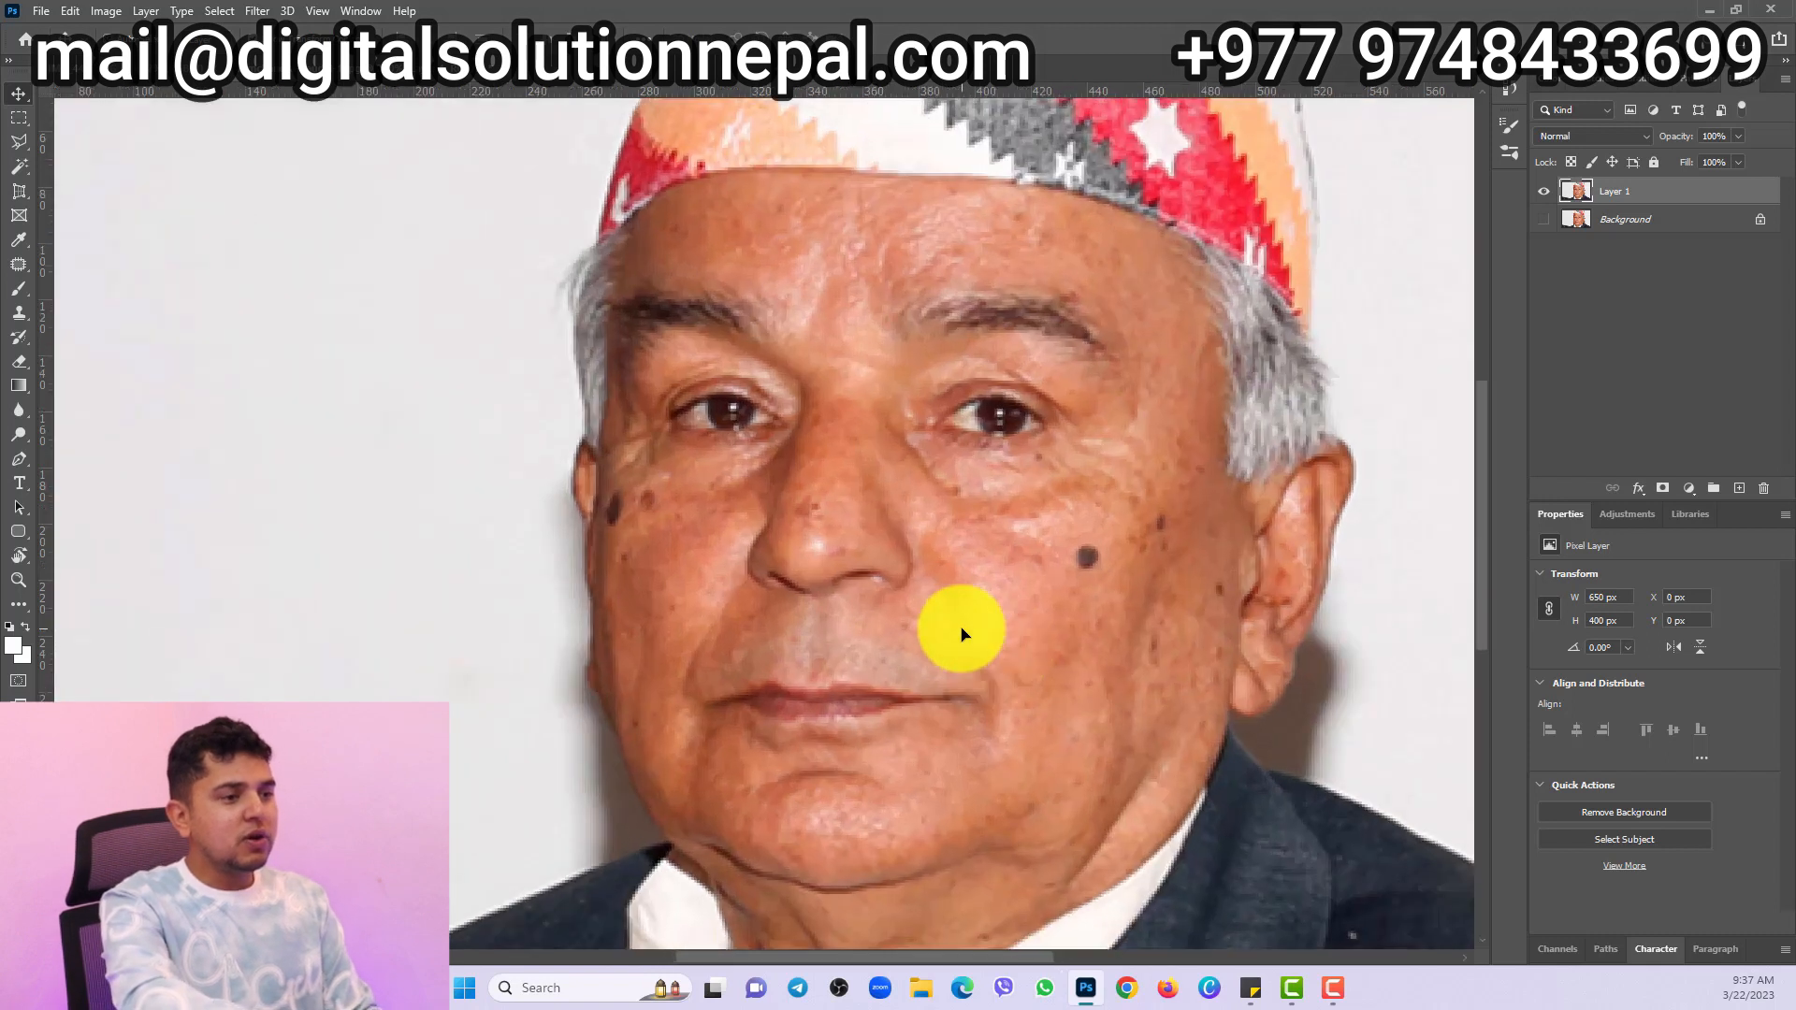
pyautogui.click(15, 146)
pyautogui.rightClick(13, 139)
pyautogui.click(74, 164)
pyautogui.click(1104, 531)
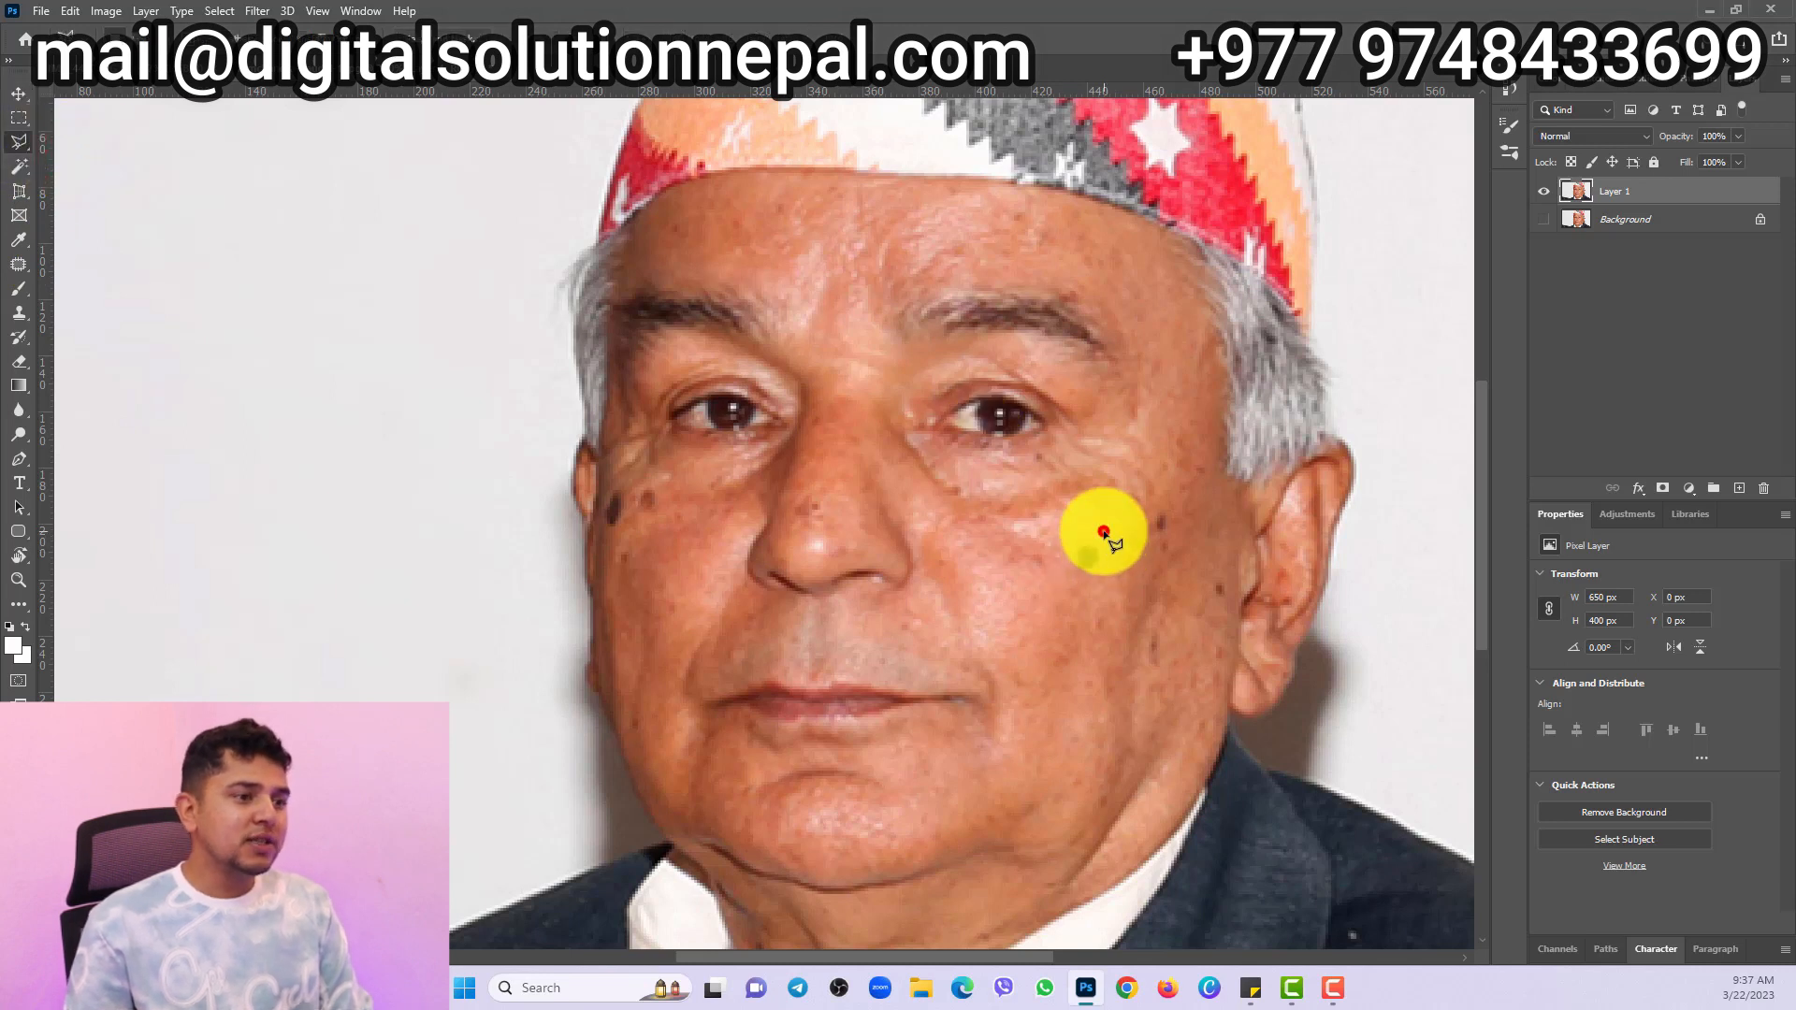
pyautogui.click(1068, 536)
pyautogui.click(1049, 562)
pyautogui.click(1066, 590)
pyautogui.click(1114, 608)
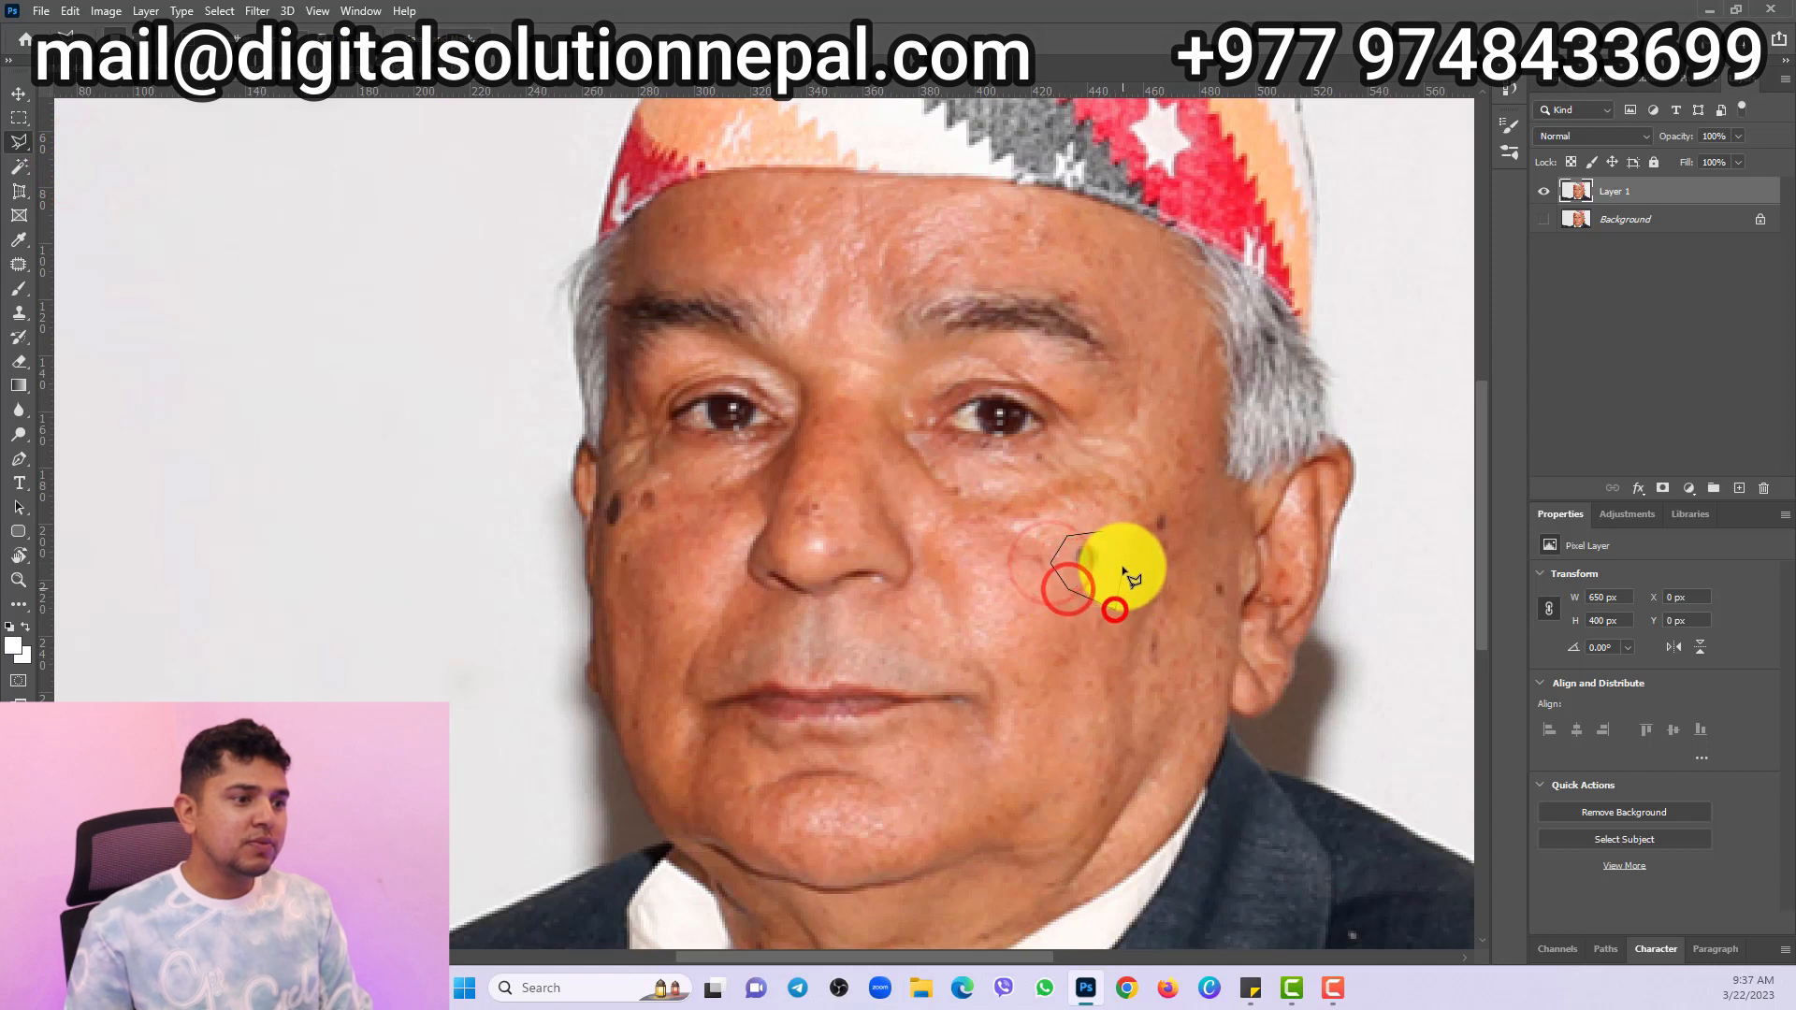
pyautogui.click(1104, 534)
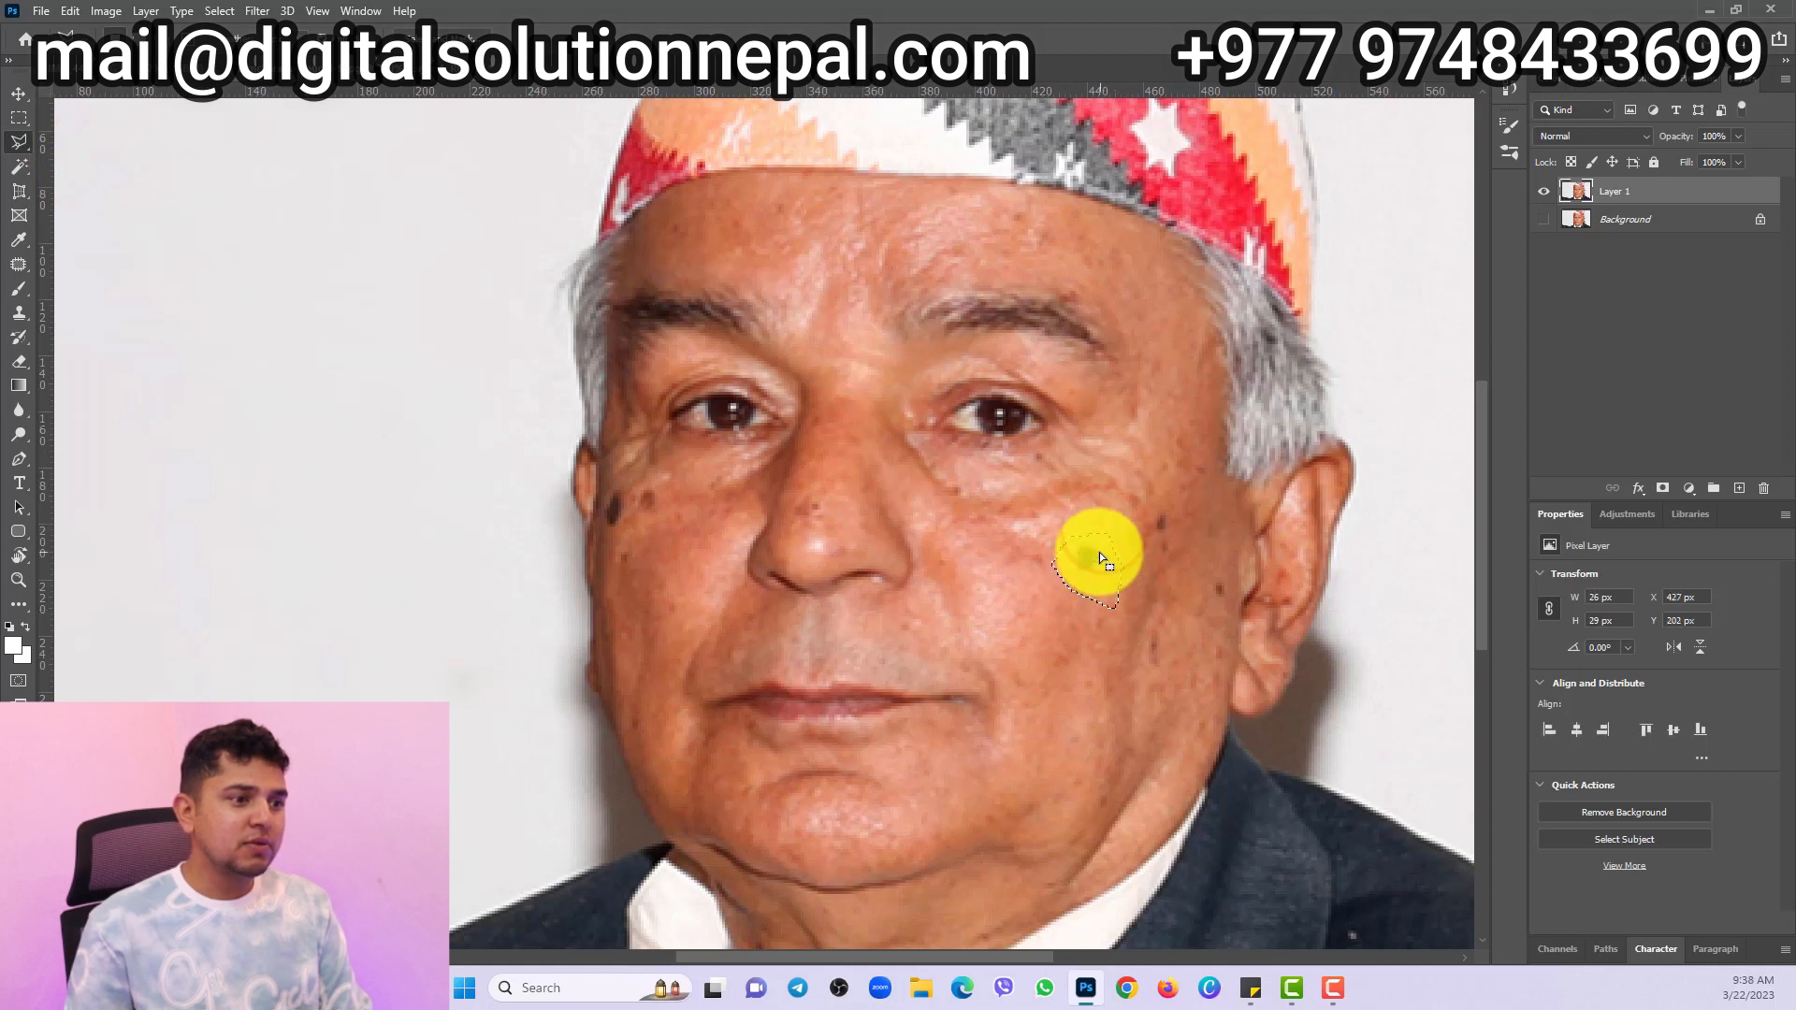
# - Remove the selected mole with Content-Aware Fill output to a new layer, and clear the selection
pyautogui.rightClick(1087, 558)
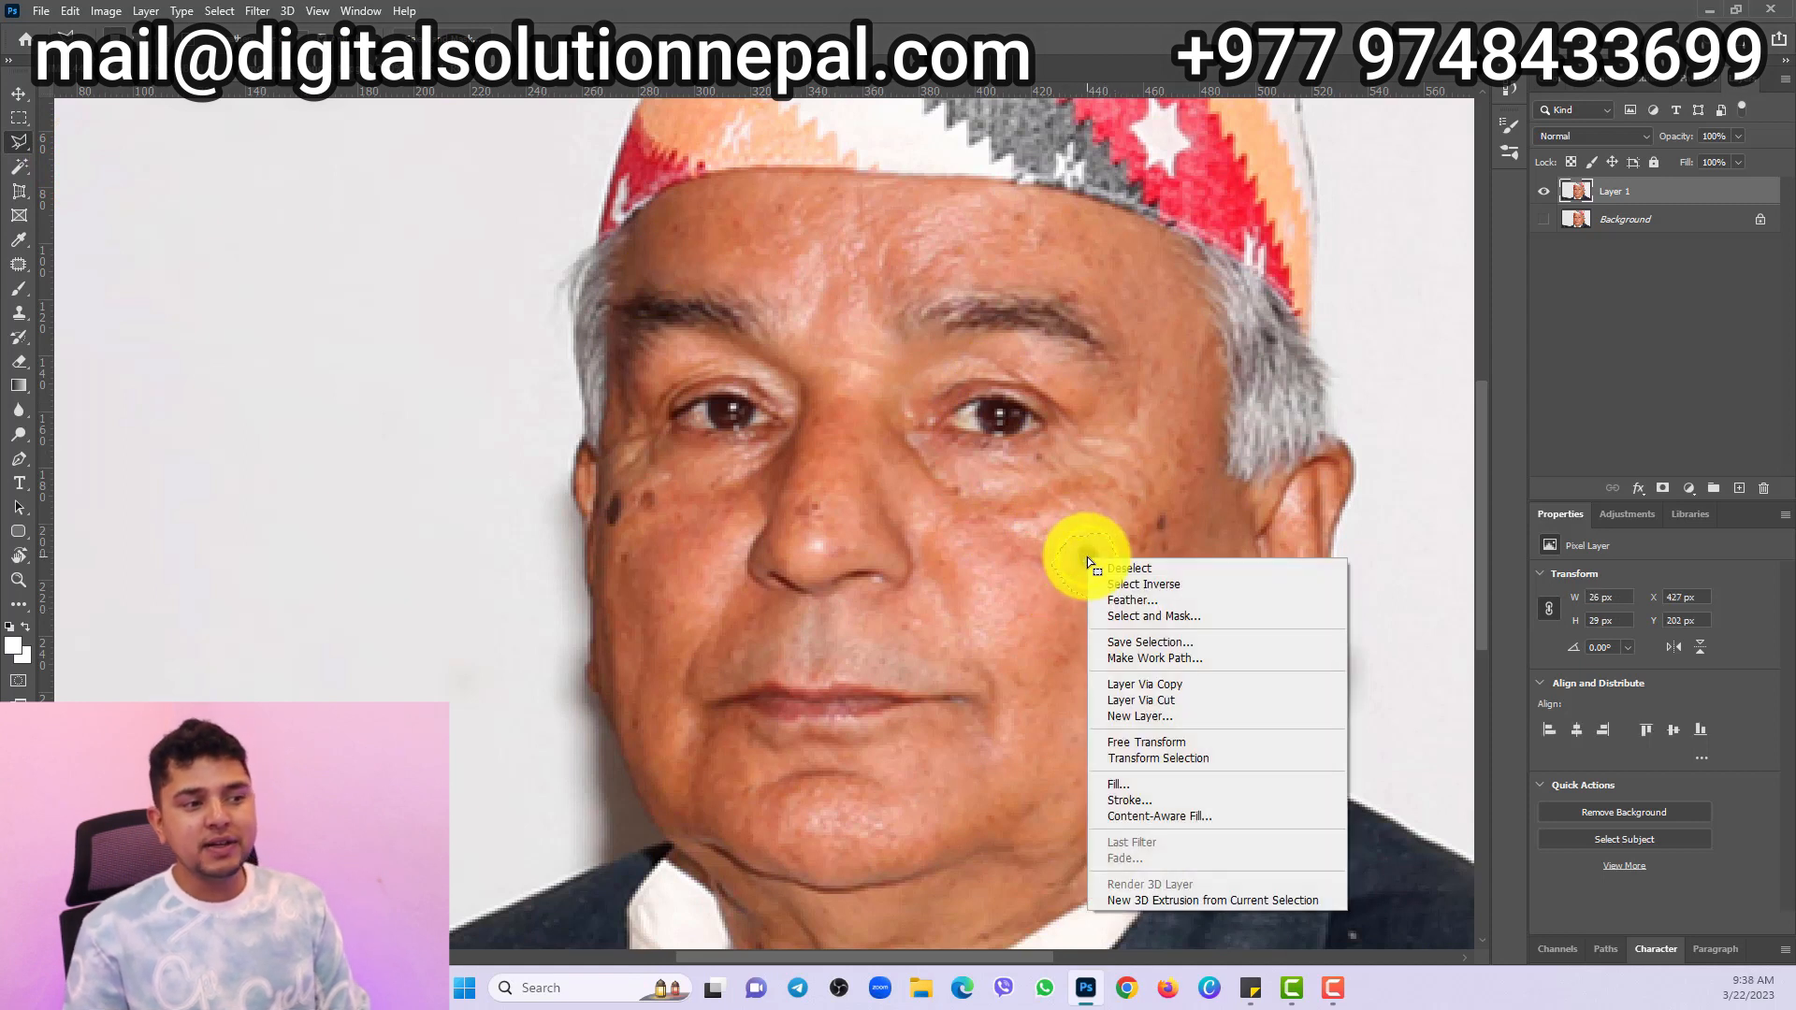
pyautogui.click(1188, 815)
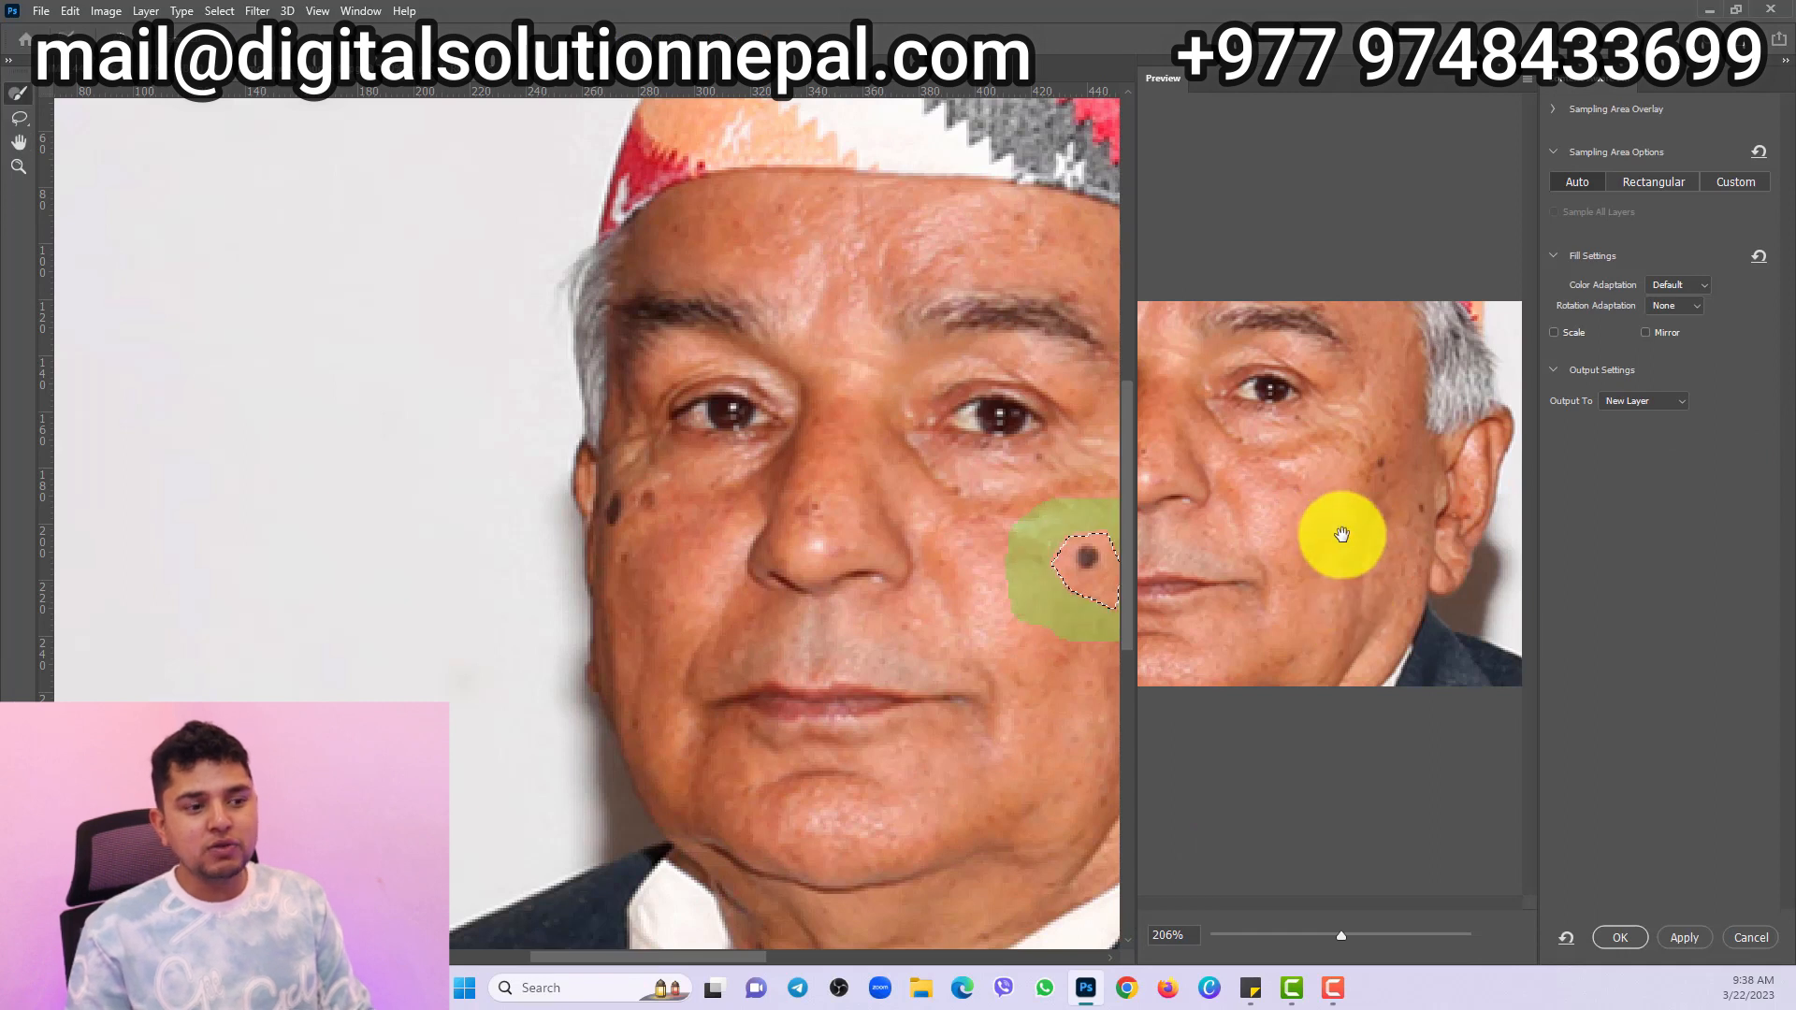
pyautogui.moveTo(1344, 933); pyautogui.dragTo(1360, 935)
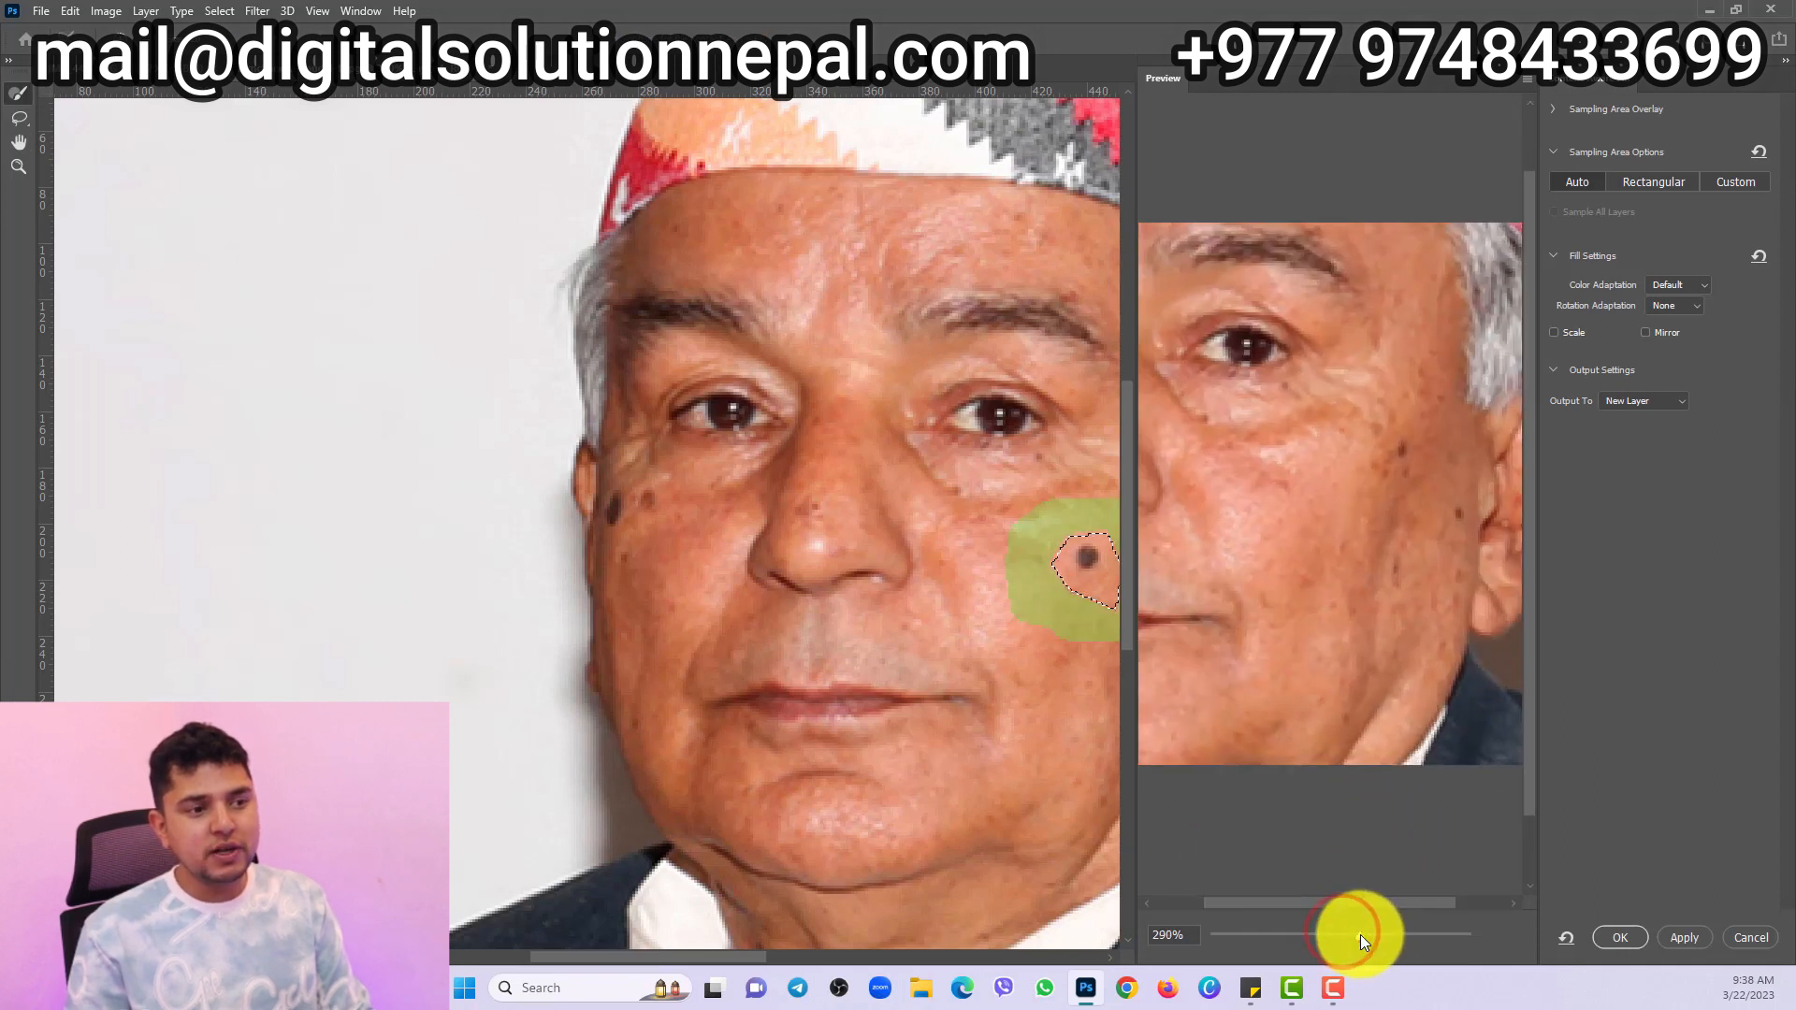
pyautogui.click(1681, 941)
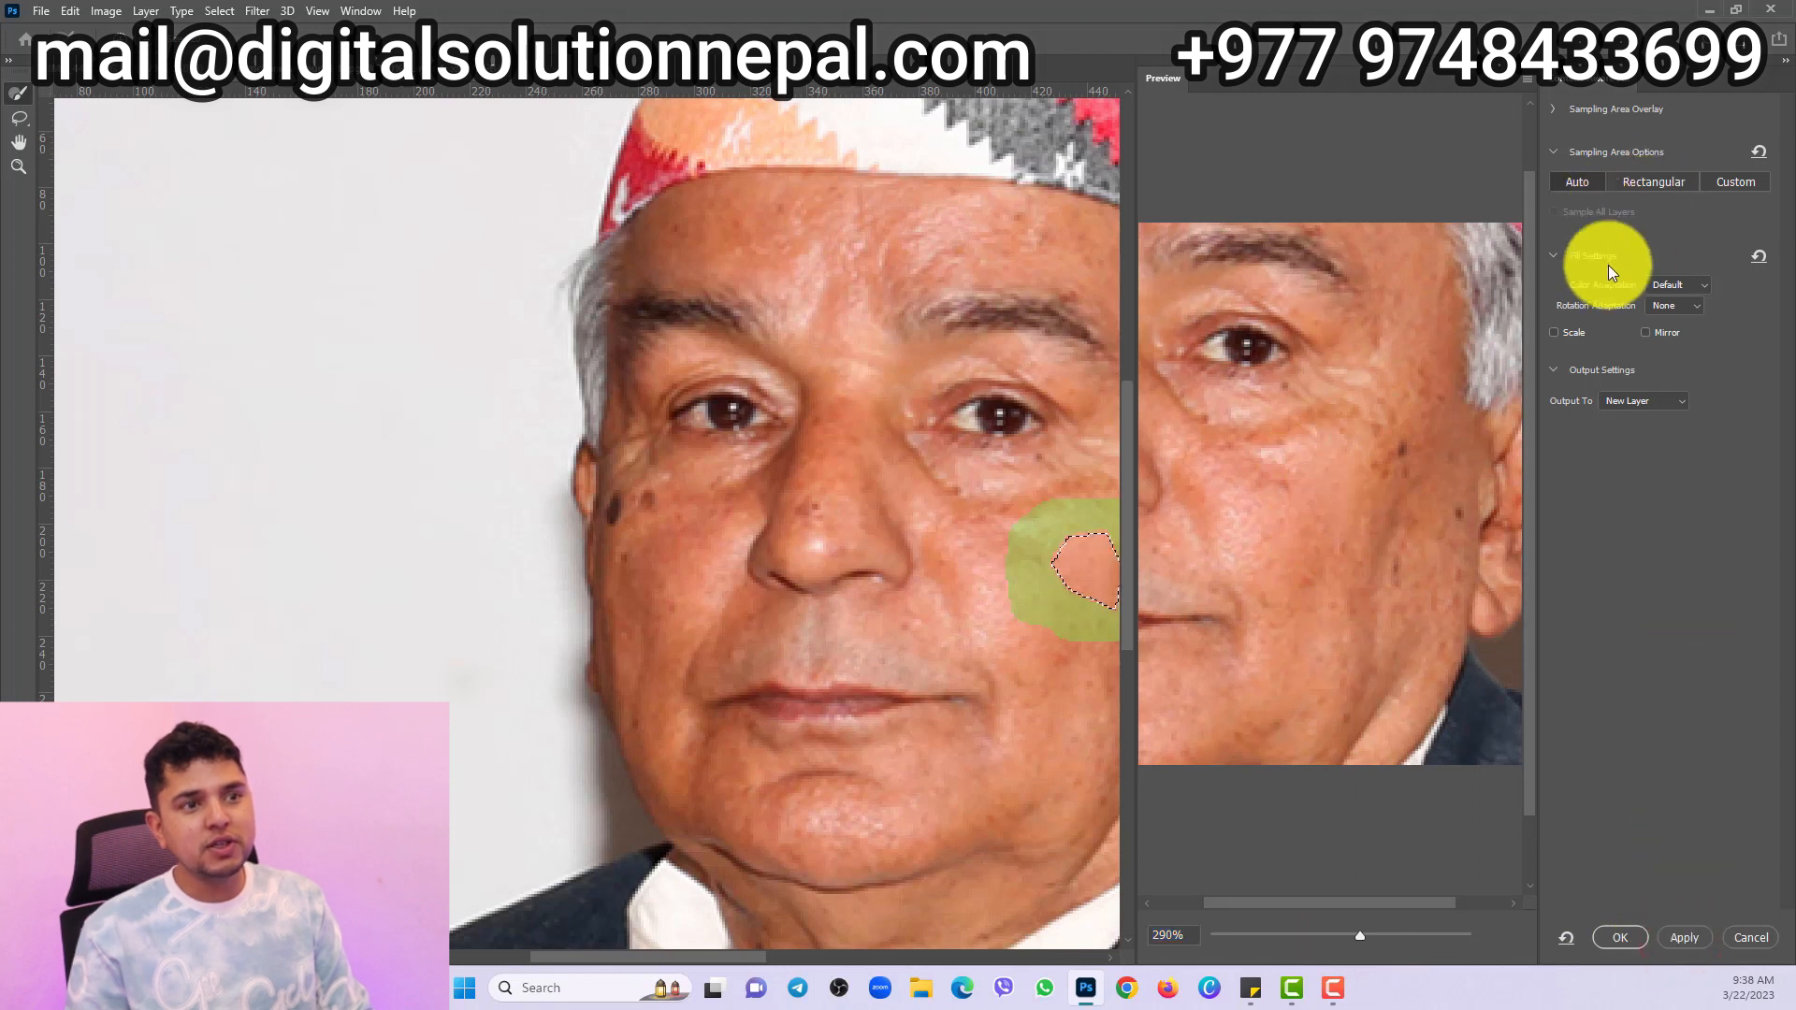
pyautogui.click(1619, 939)
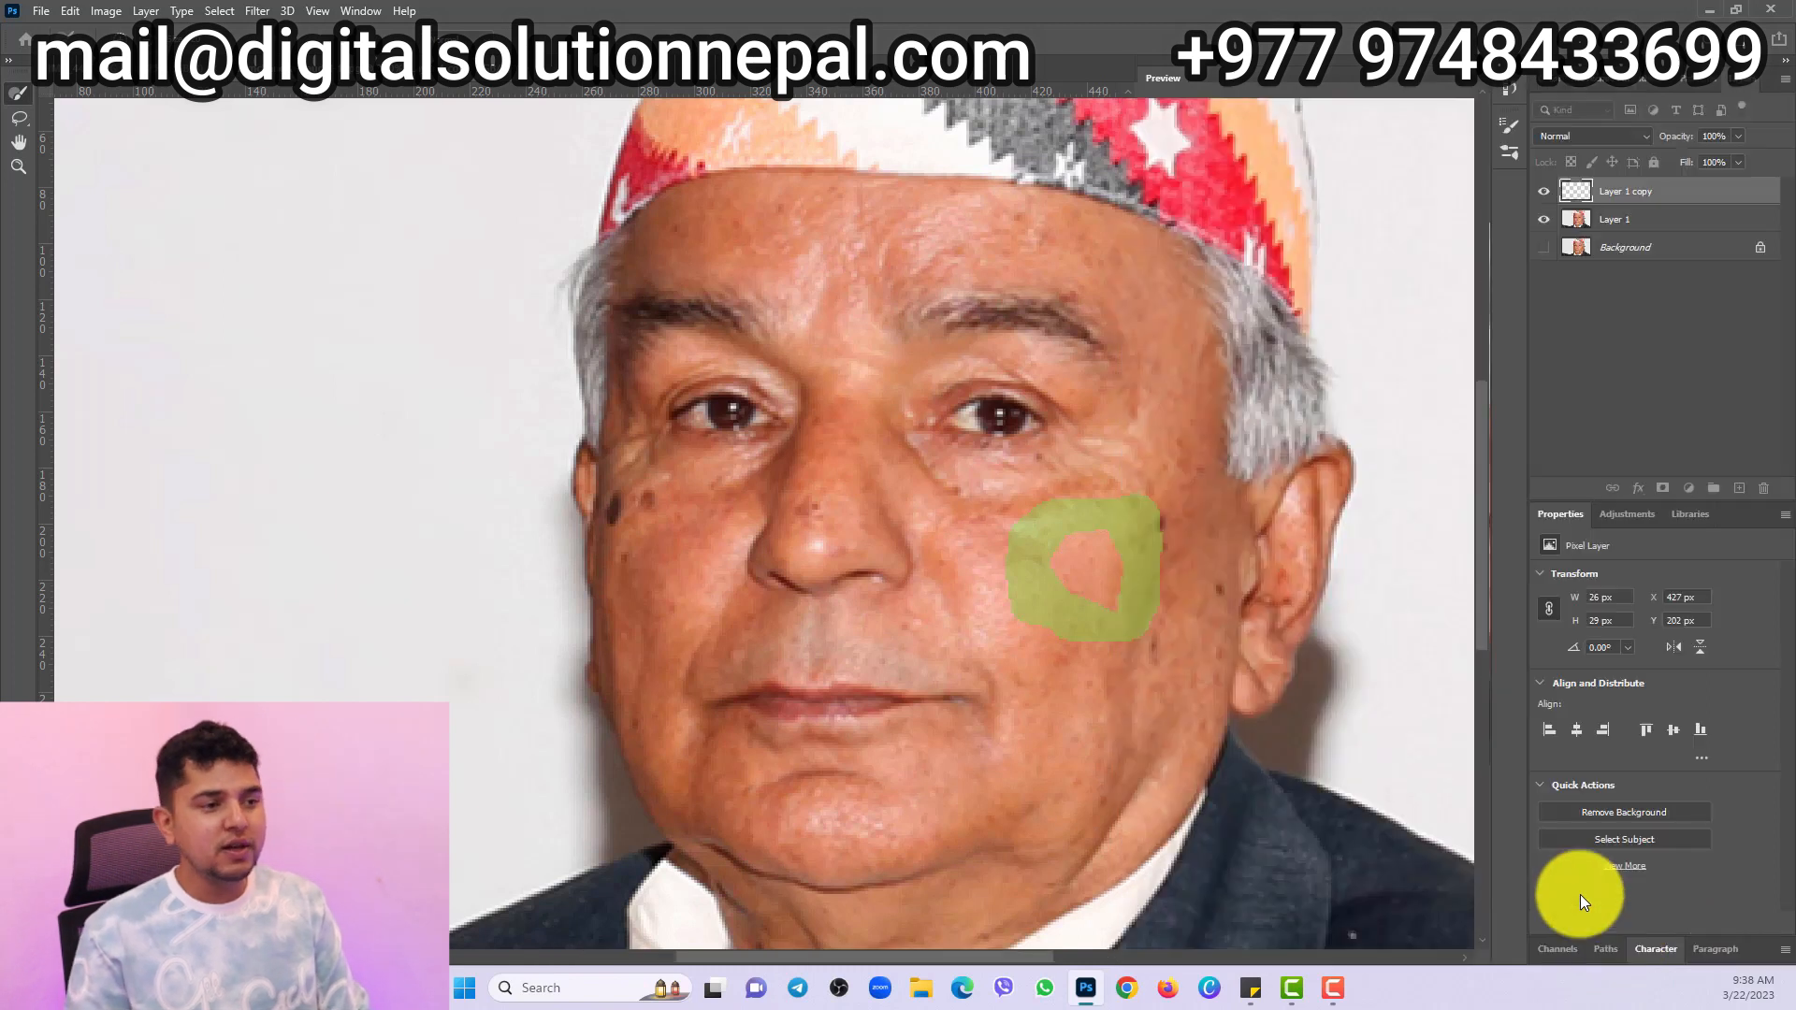
pyautogui.hotkey('ctrl', 'd')
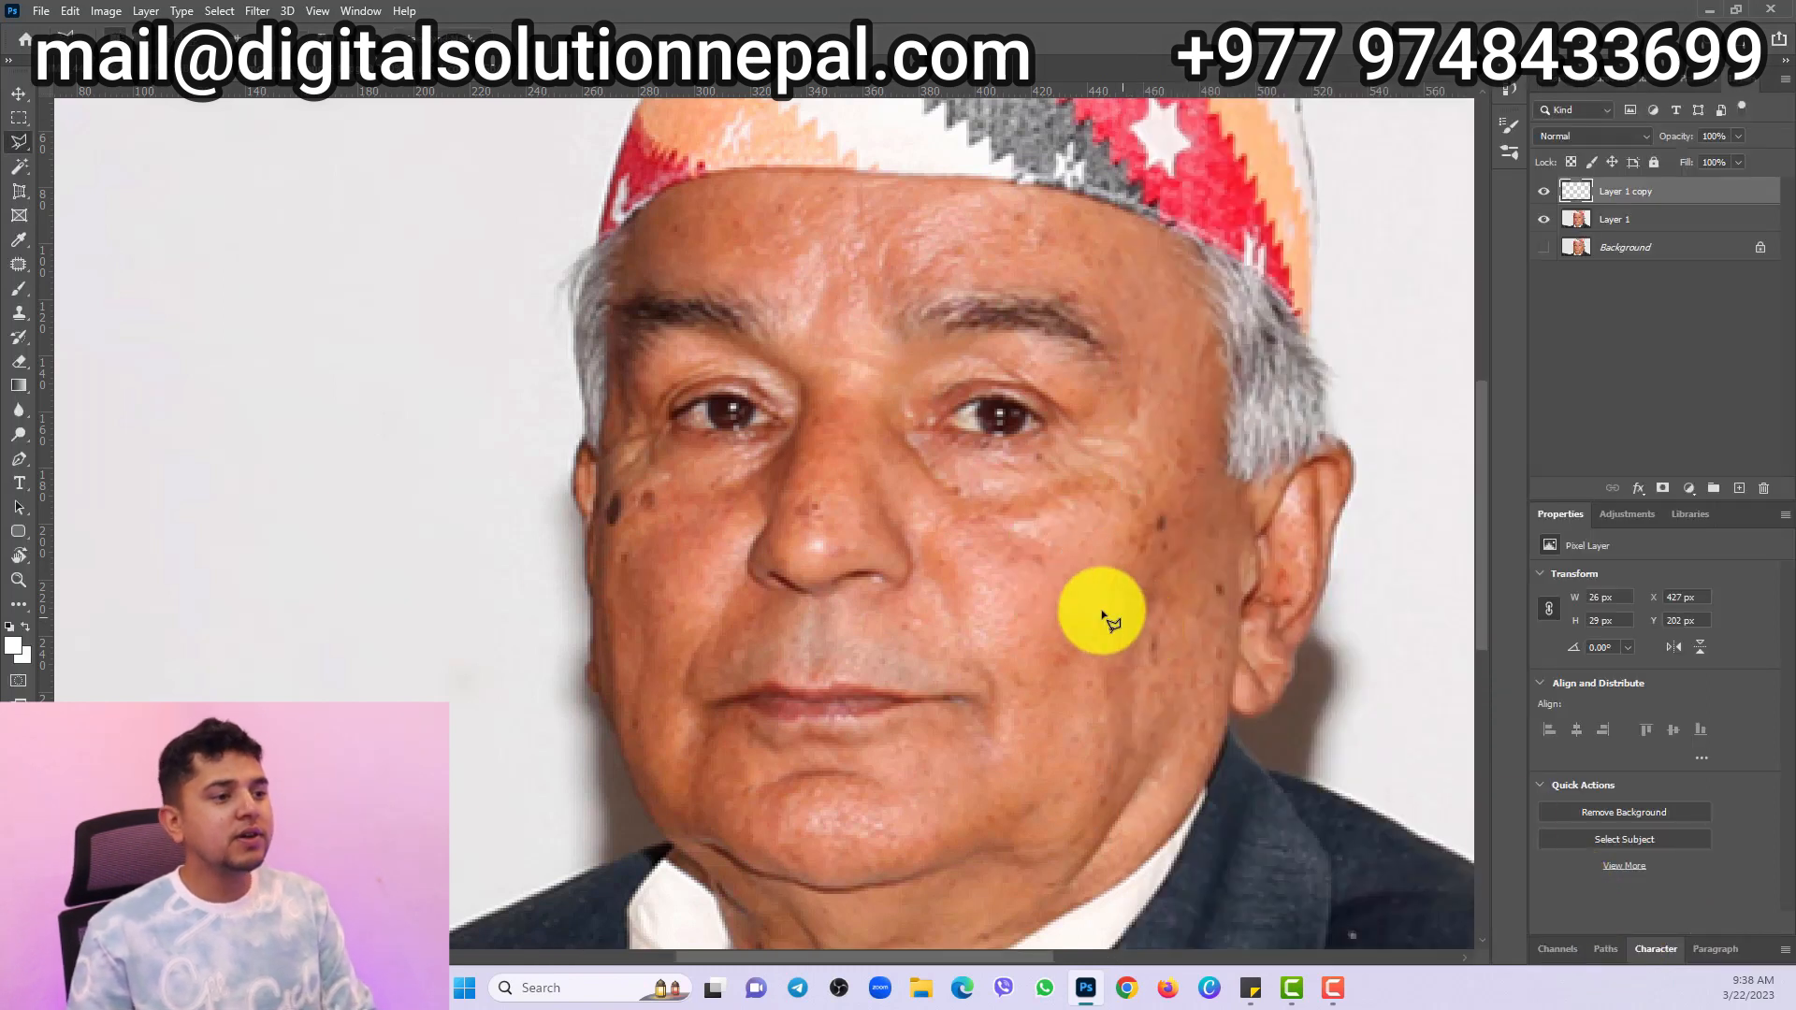
# - Outline the small brown spot beside the removed mole, toward the ear, with a polygonal selection
pyautogui.click(1152, 549)
pyautogui.click(1173, 502)
pyautogui.click(1137, 501)
pyautogui.click(1116, 537)
pyautogui.click(1145, 565)
pyautogui.click(1193, 552)
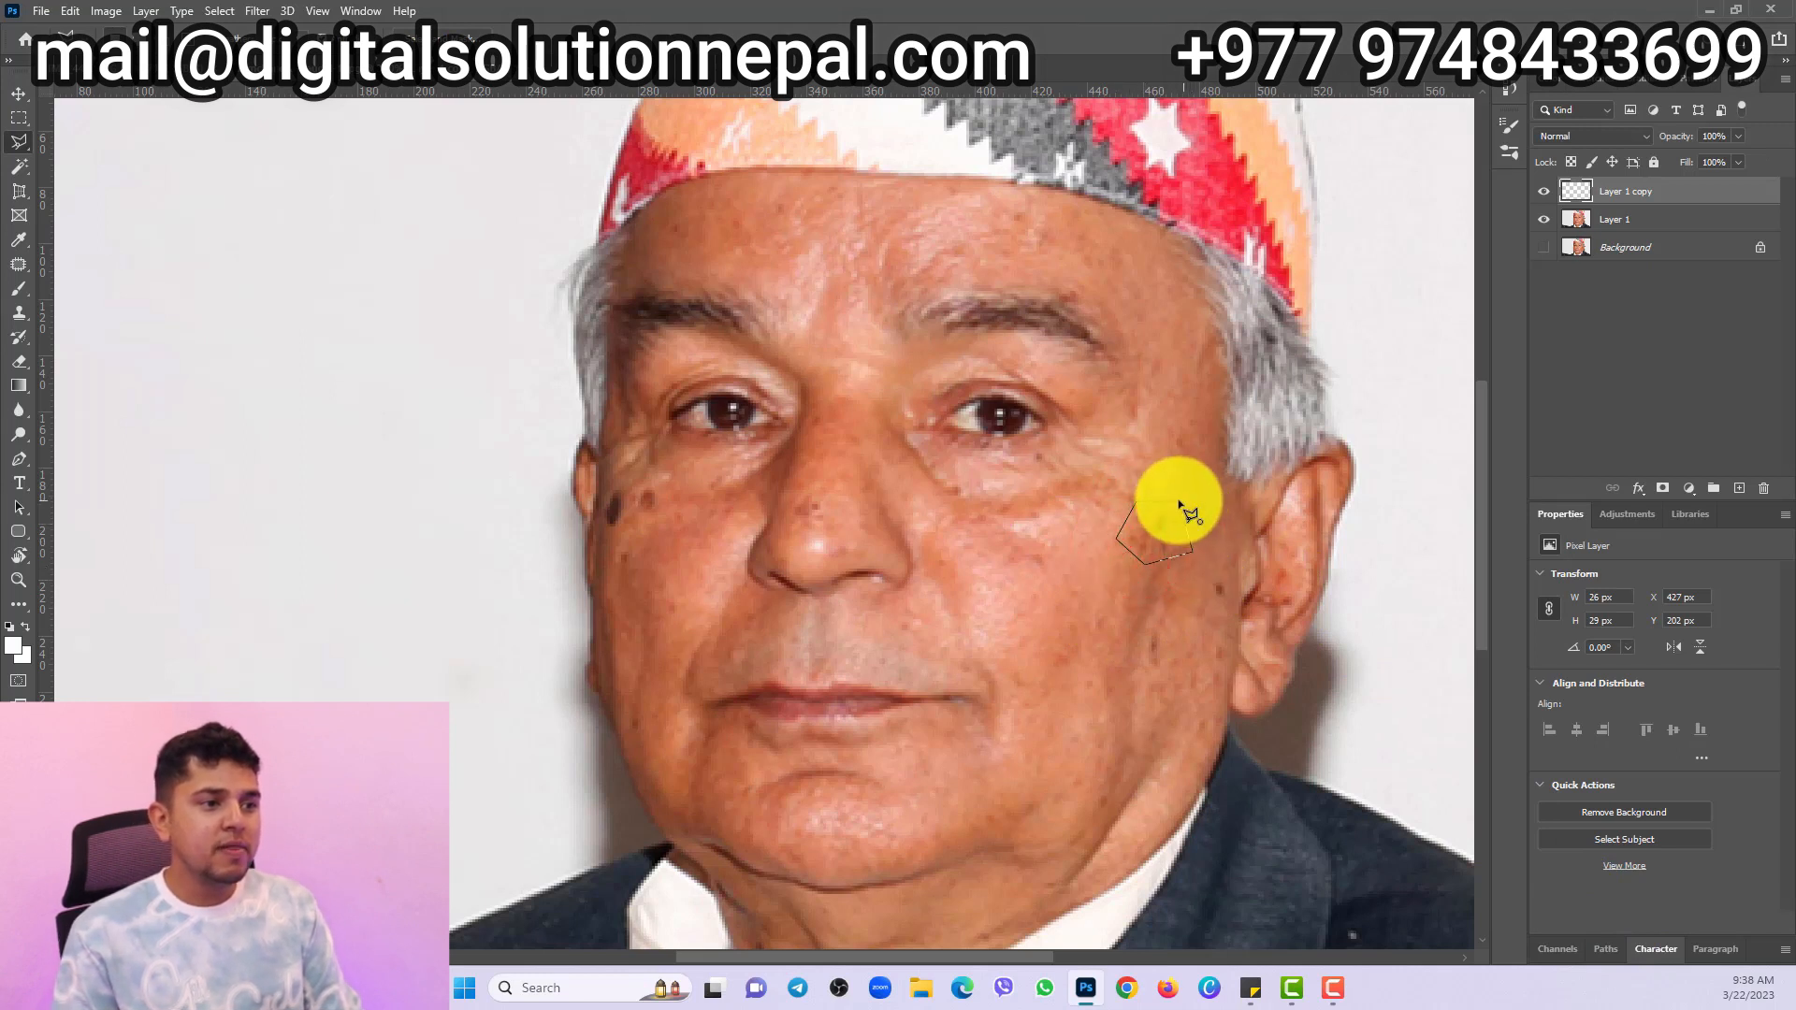
# - Run Content-Aware Fill on the selected small spot, output it to a new layer, and deselect
pyautogui.rightClick(1150, 524)
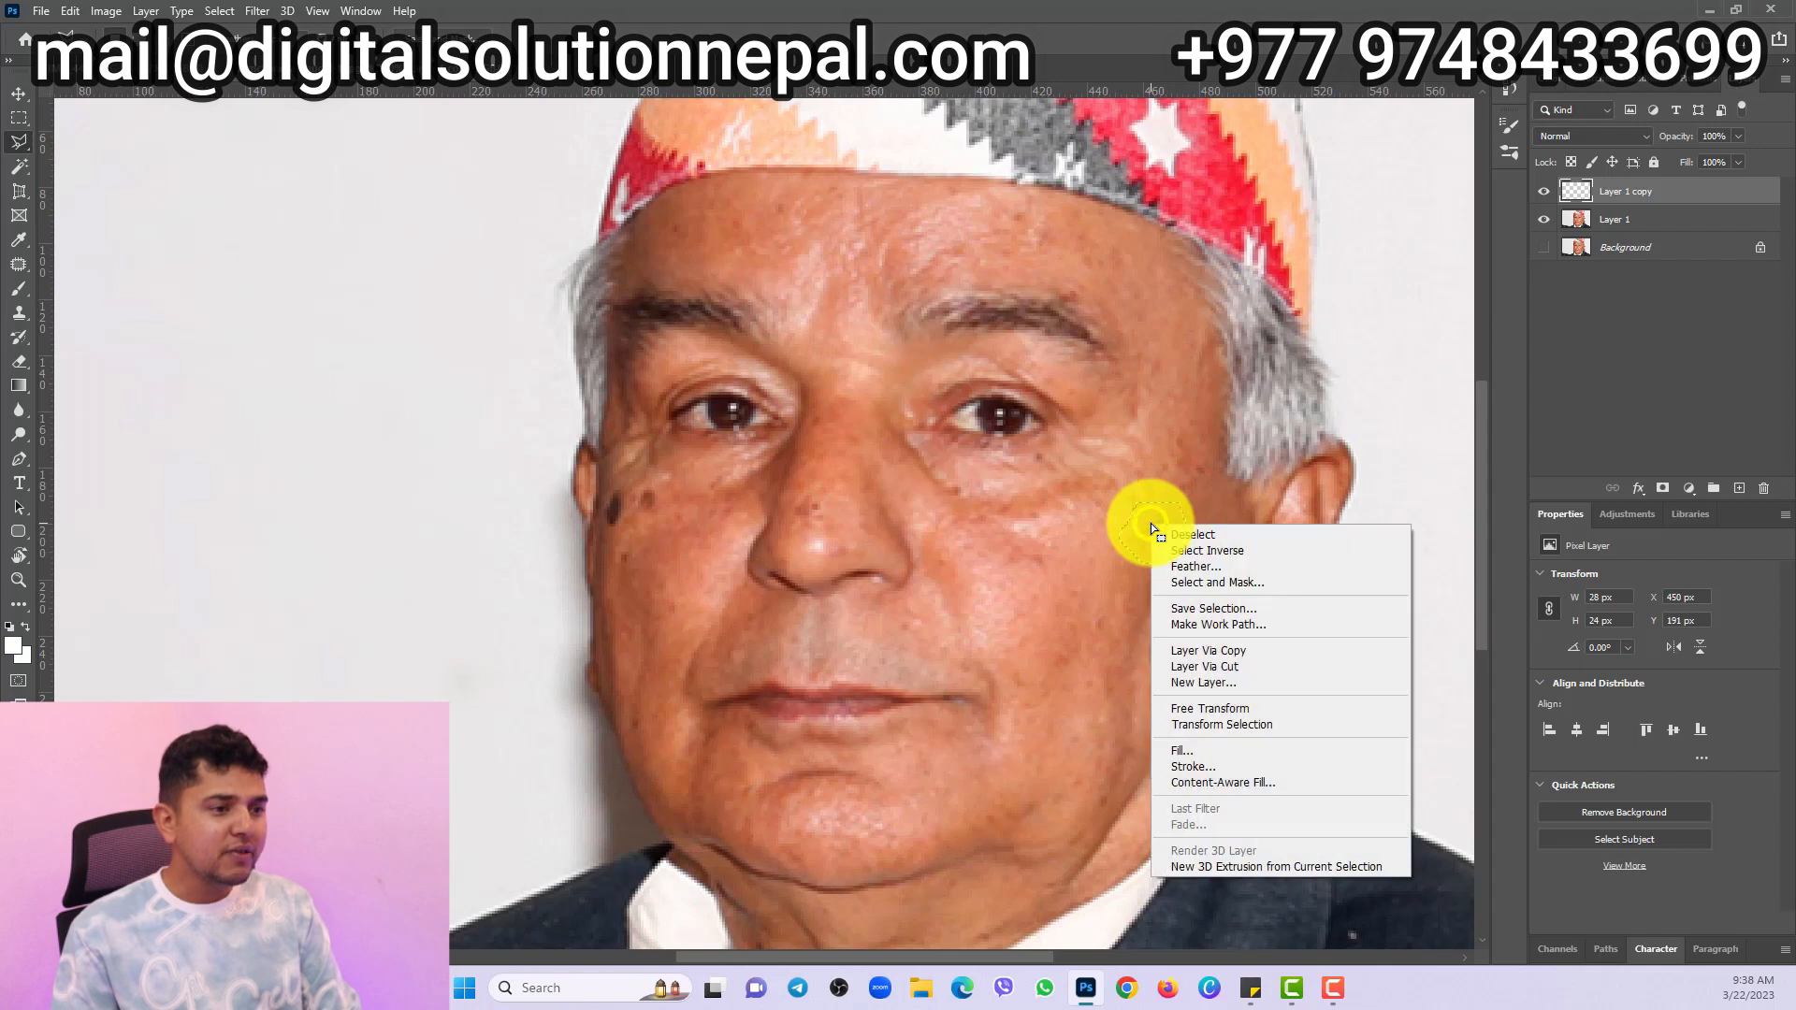
pyautogui.click(1207, 783)
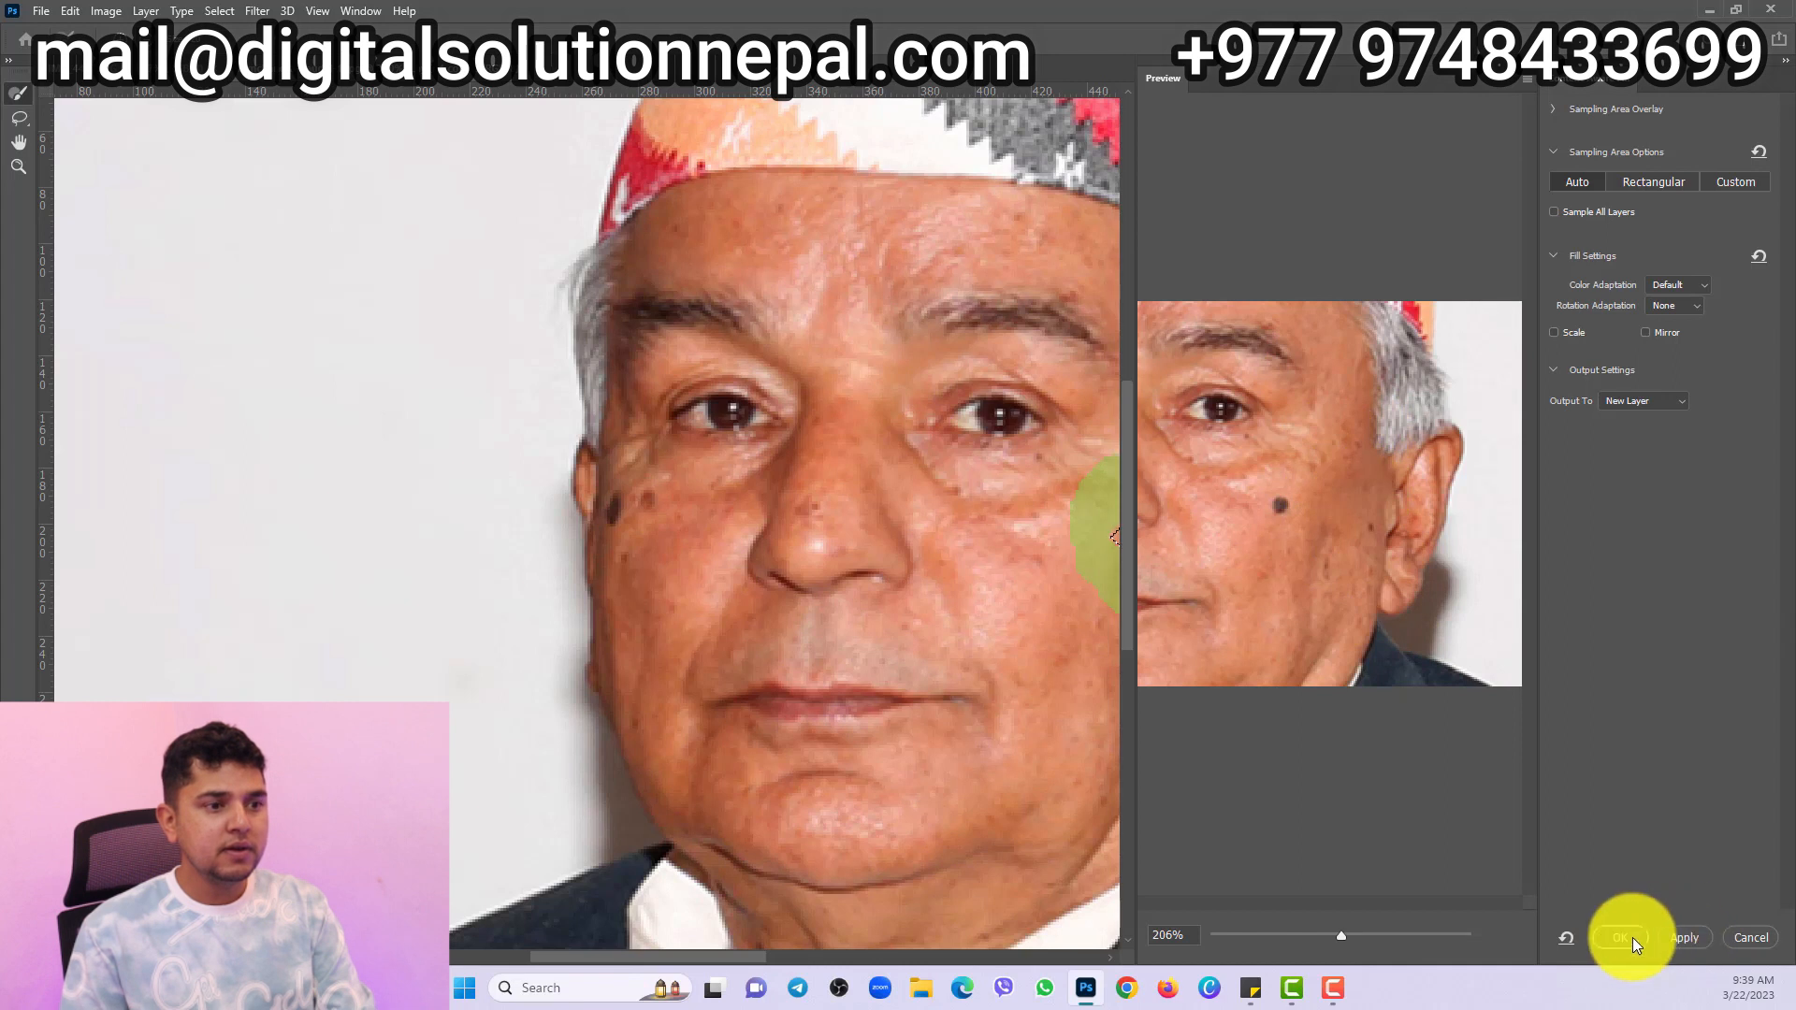
pyautogui.click(1689, 943)
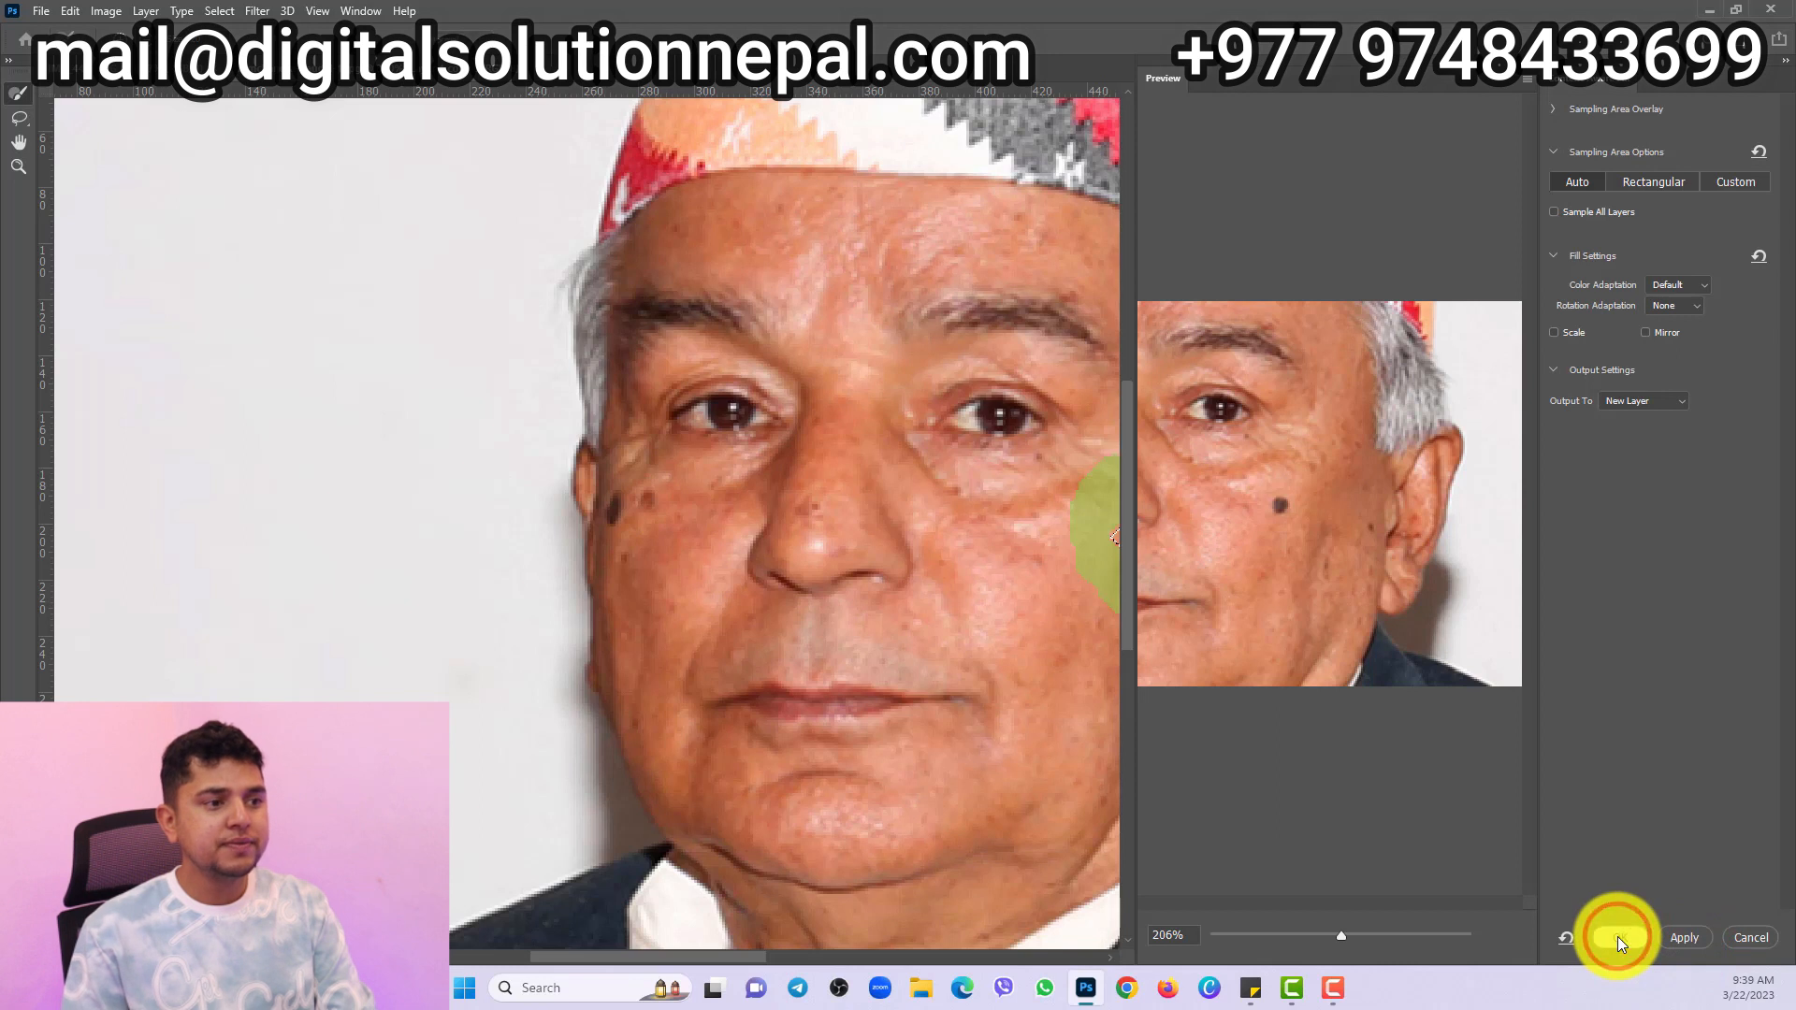
pyautogui.click(1619, 938)
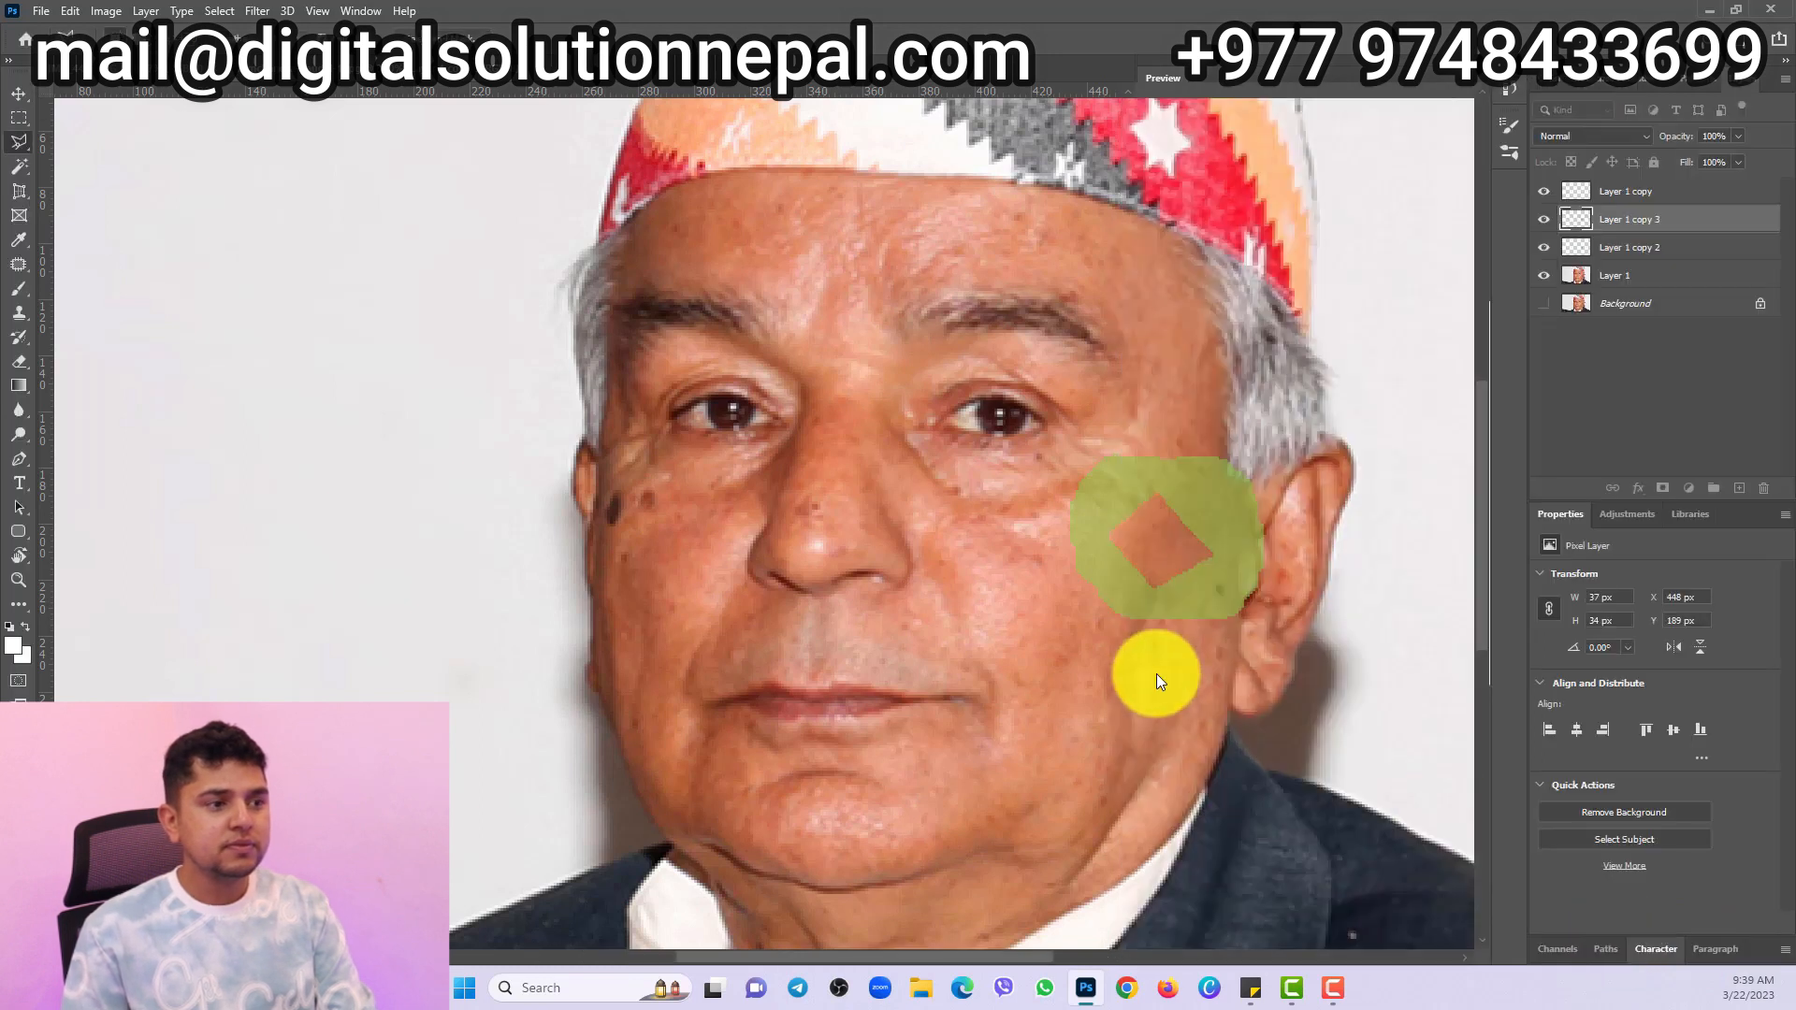
pyautogui.hotkey('ctrl', 'd')
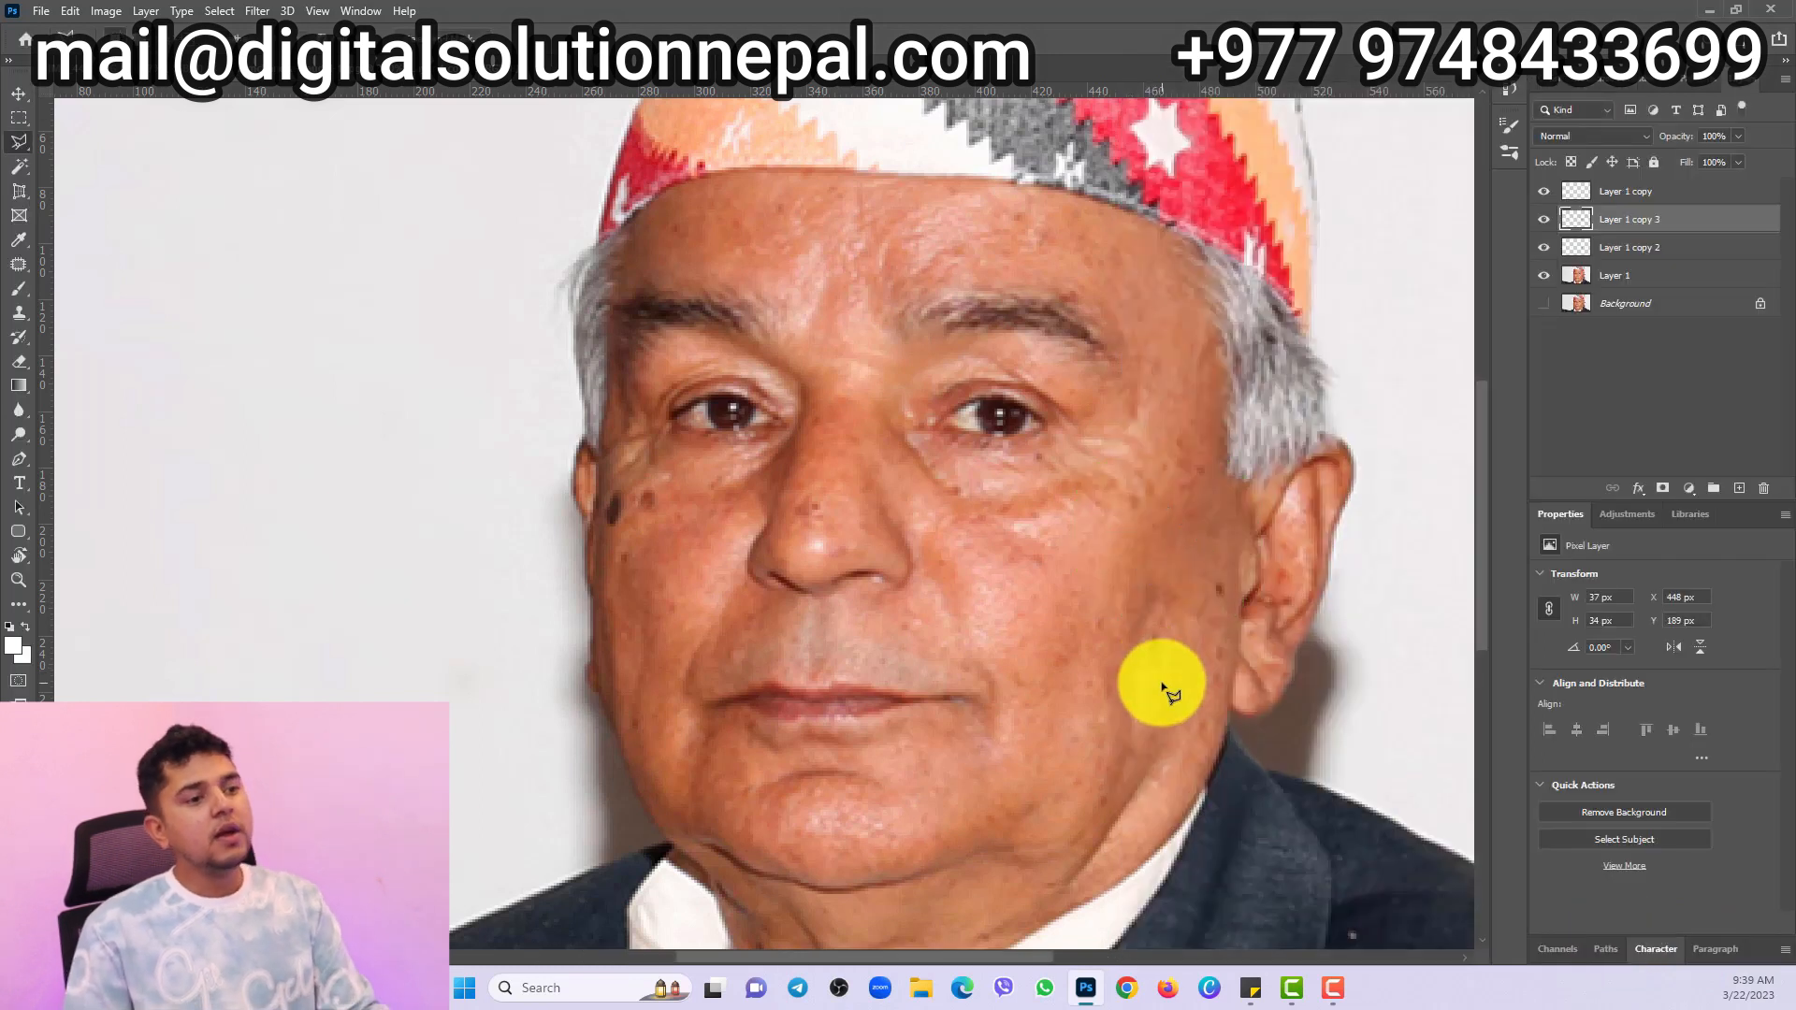
# - Draw a polygonal selection around the two adjacent moles below the eye on the cheek at the image's left
pyautogui.moveTo(942, 593); pyautogui.dragTo(1154, 629)
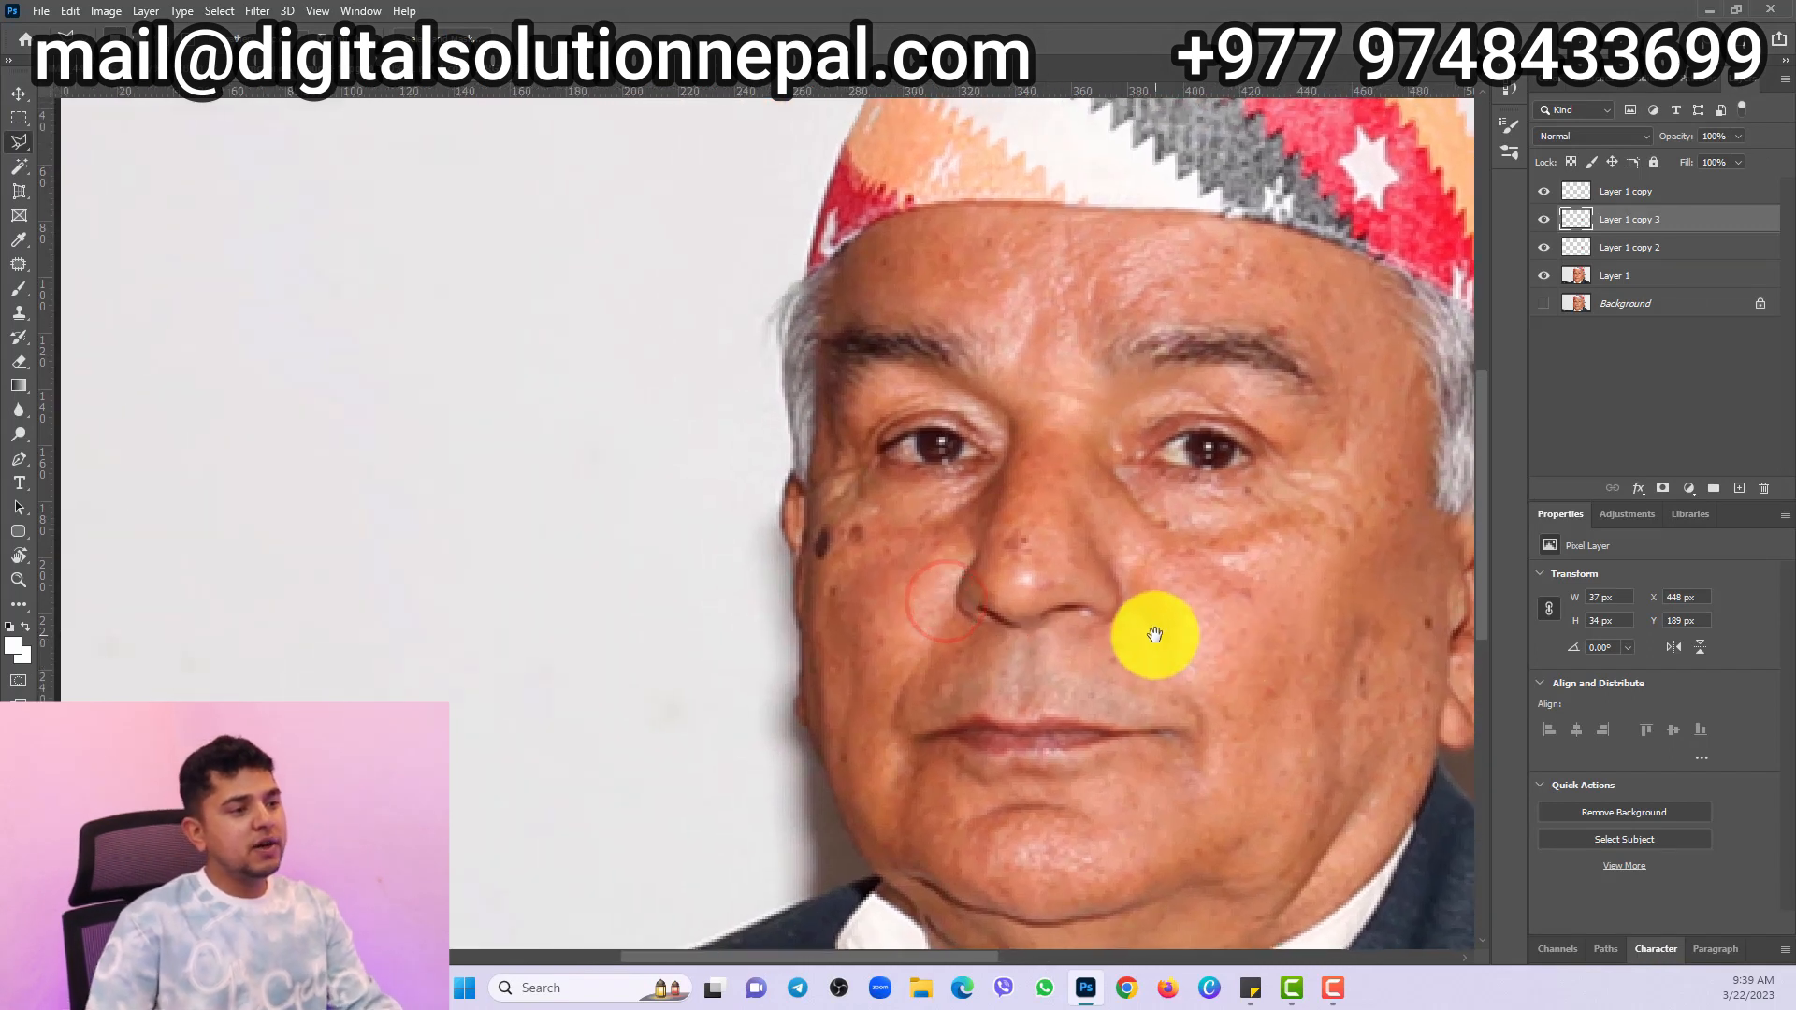
pyautogui.moveTo(842, 591); pyautogui.dragTo(930, 642)
pyautogui.scroll(3, 932, 644)
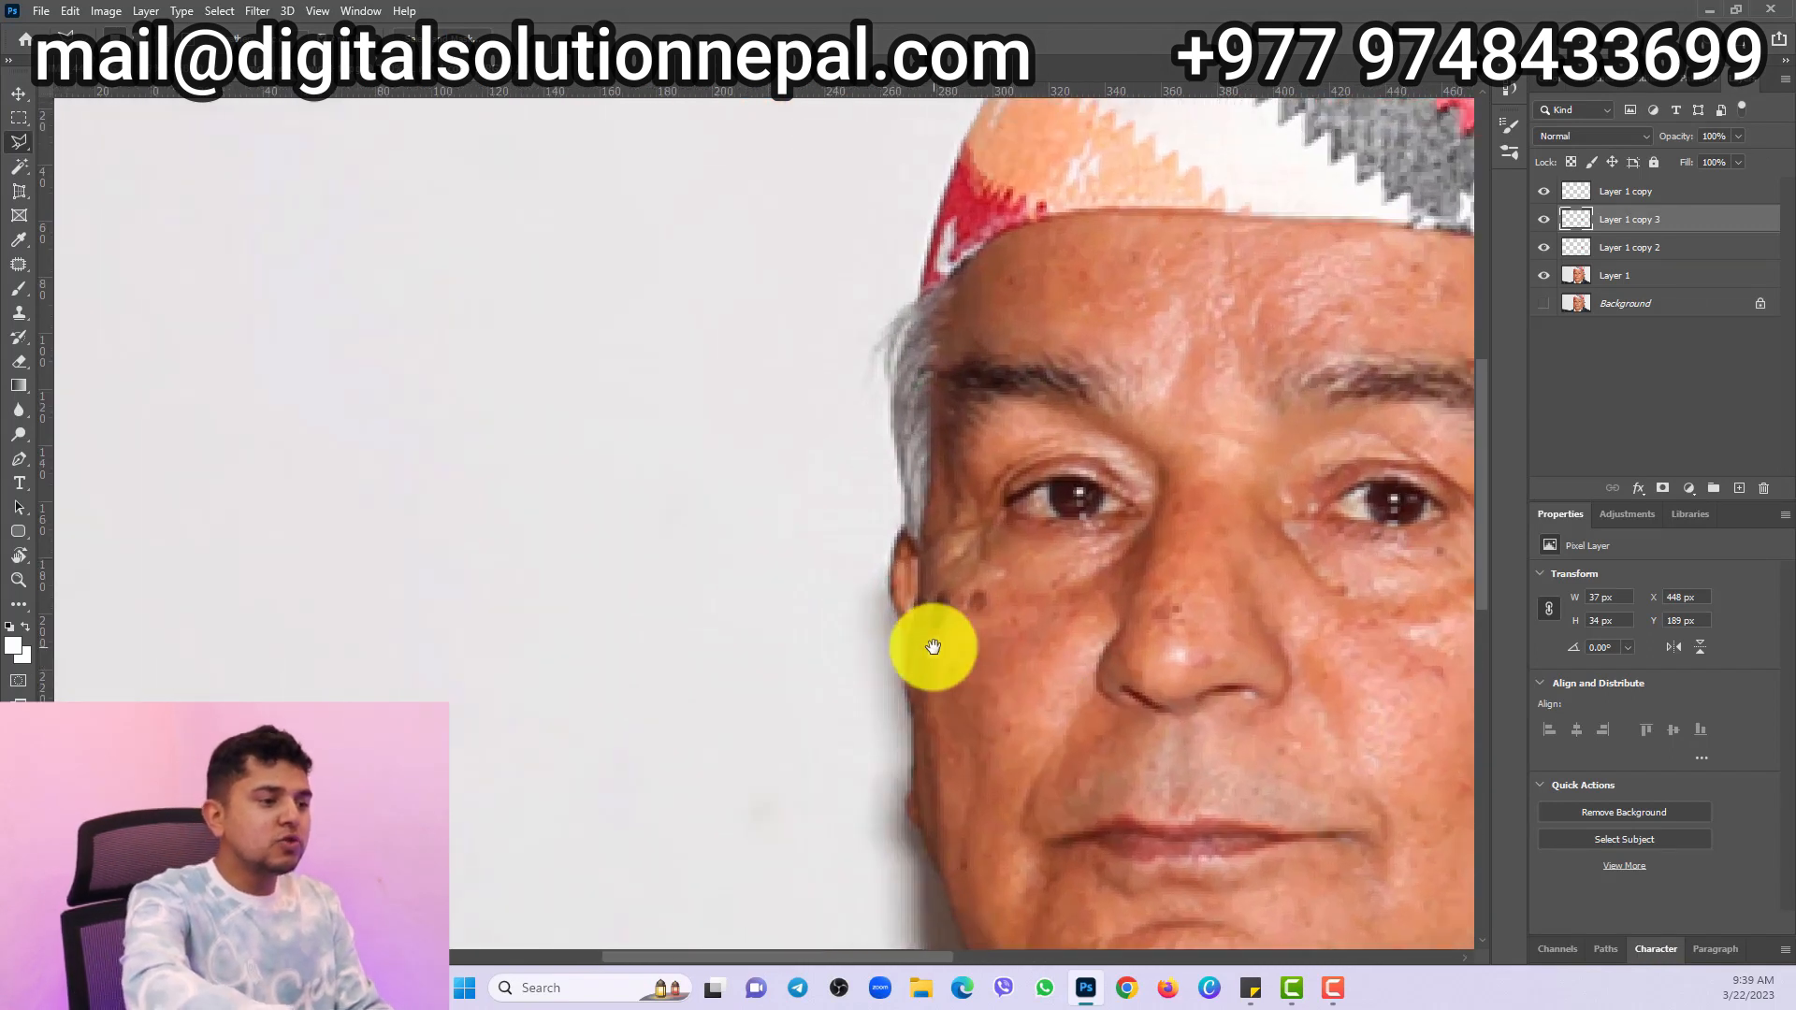
pyautogui.scroll(2, 933, 645)
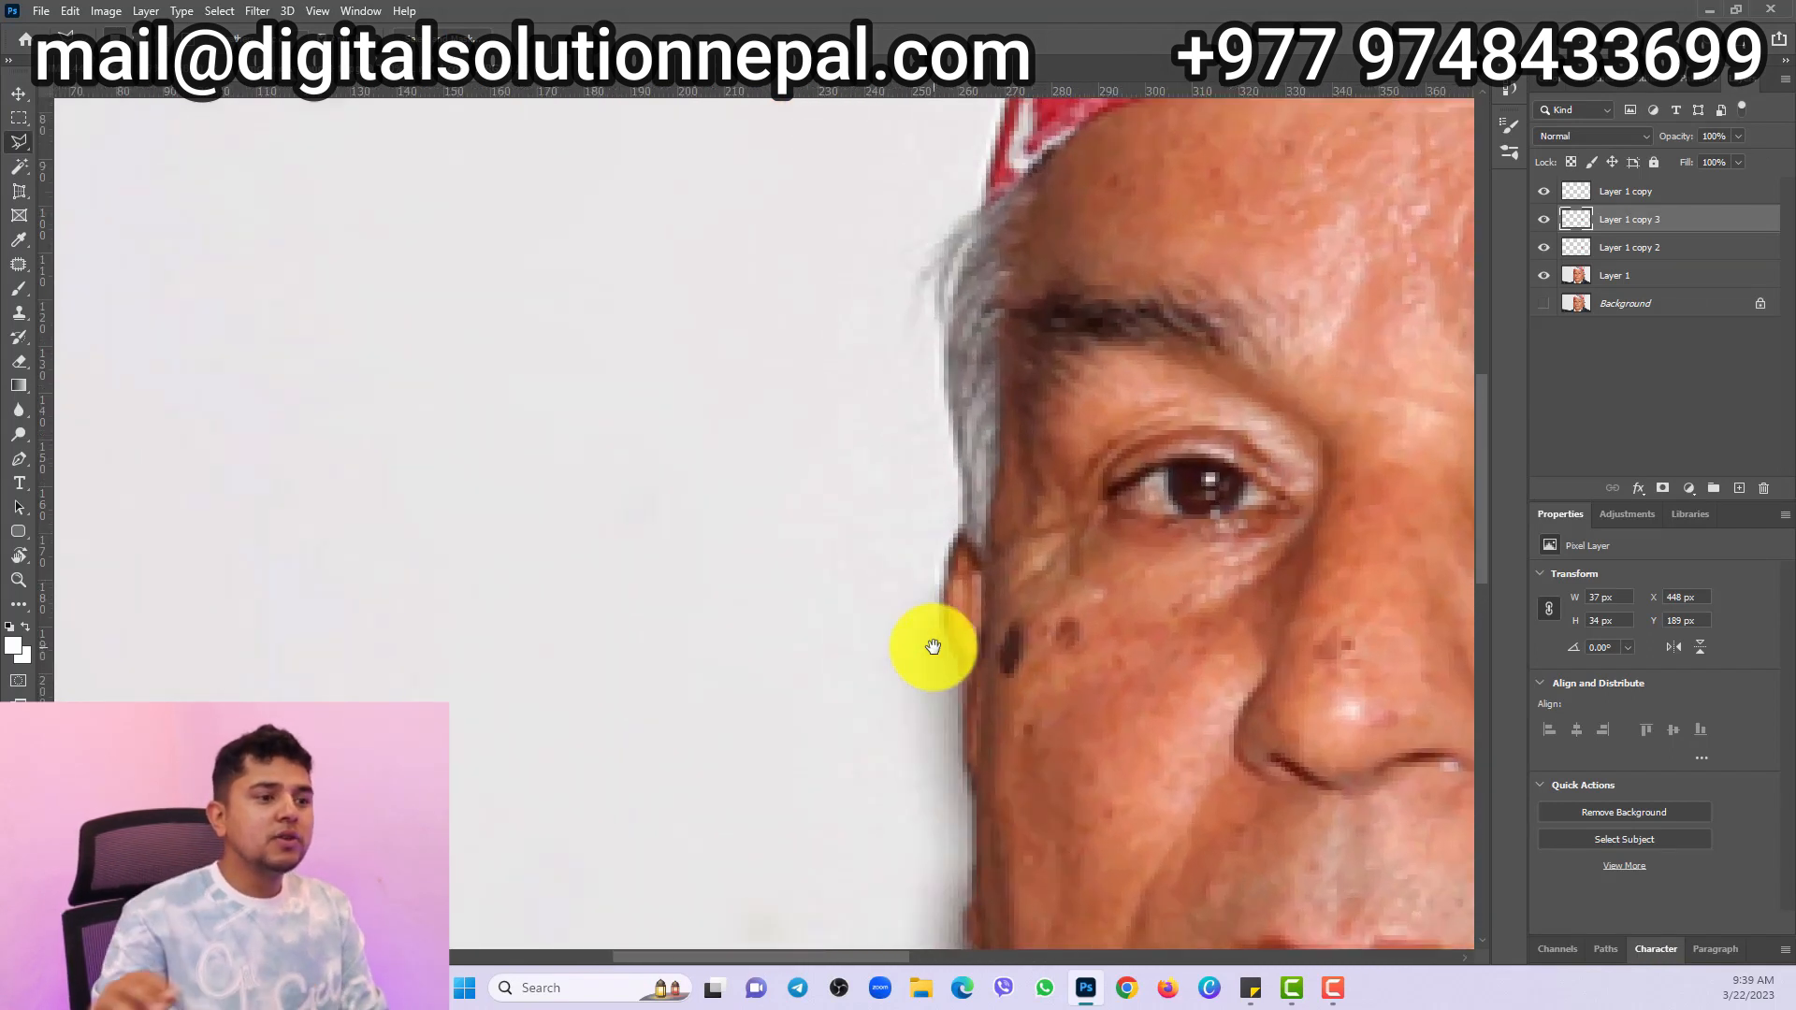
pyautogui.click(1017, 603)
pyautogui.click(992, 632)
pyautogui.click(989, 687)
pyautogui.click(1026, 703)
pyautogui.click(1052, 683)
pyautogui.click(1101, 622)
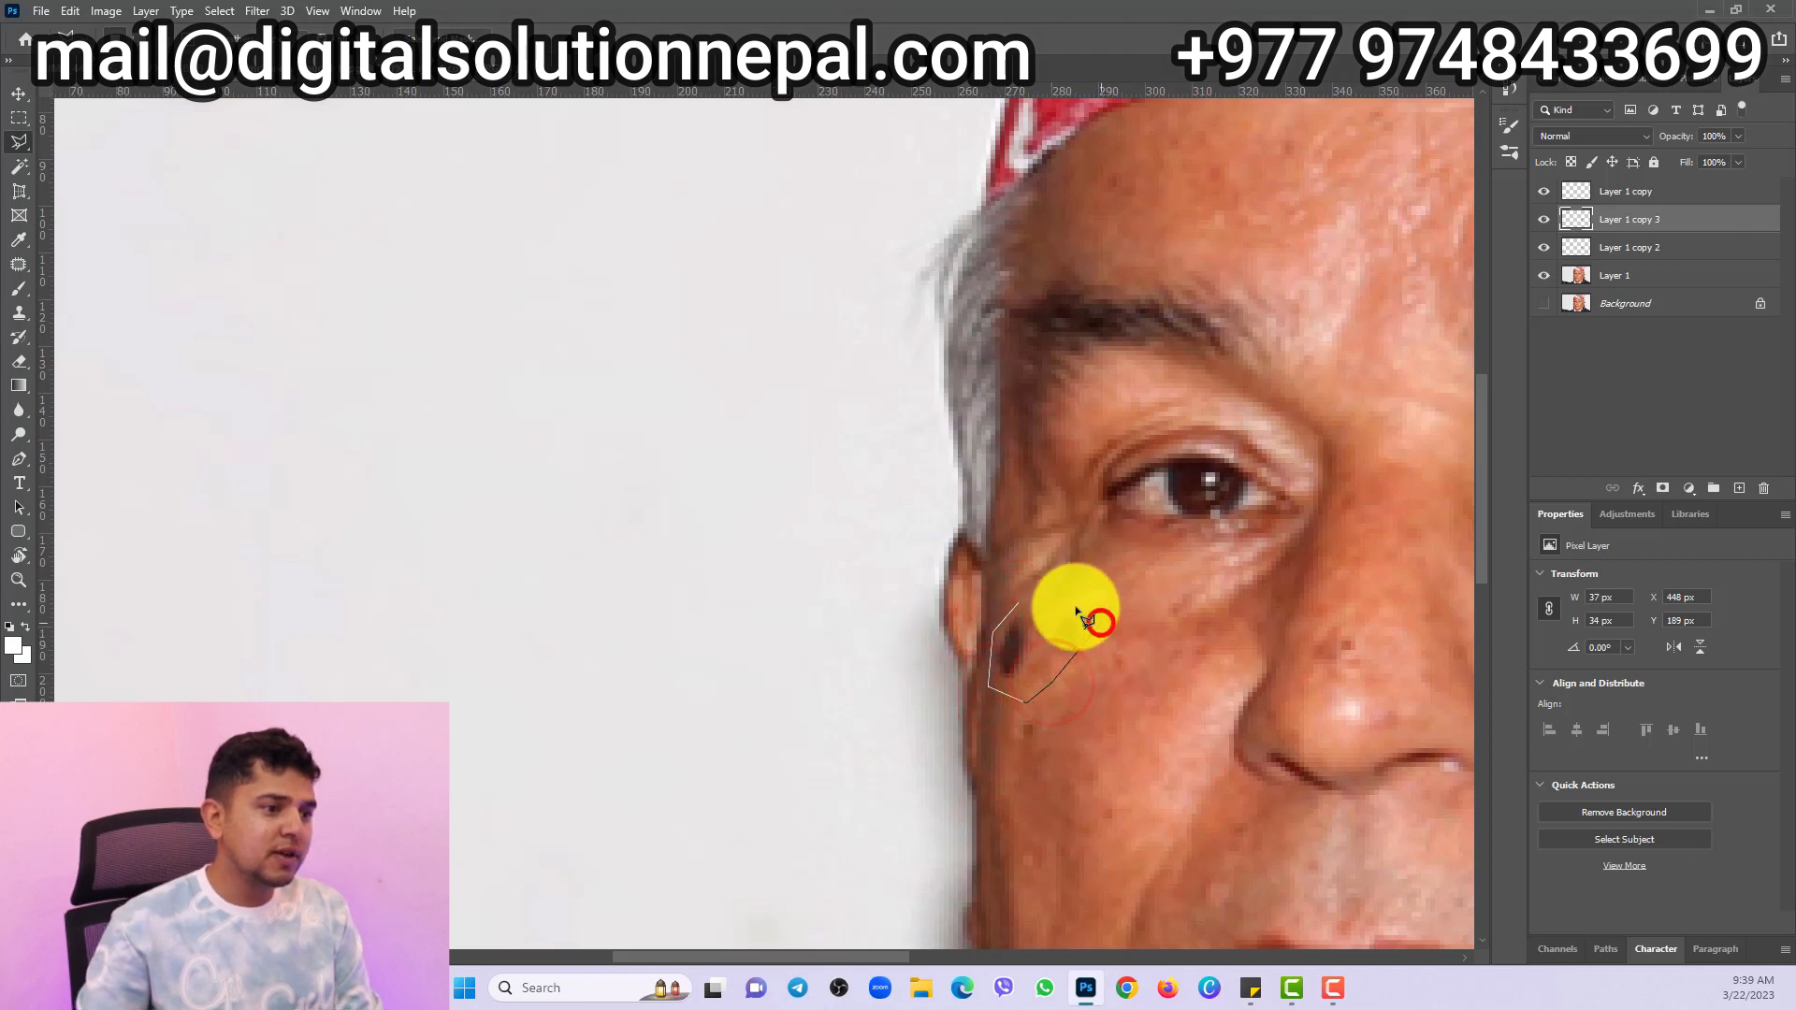
# - Make Layer 1 active and remove the two selected moles with Content-Aware Fill, output to a new layer
pyautogui.click(1618, 274)
pyautogui.rightClick(1031, 634)
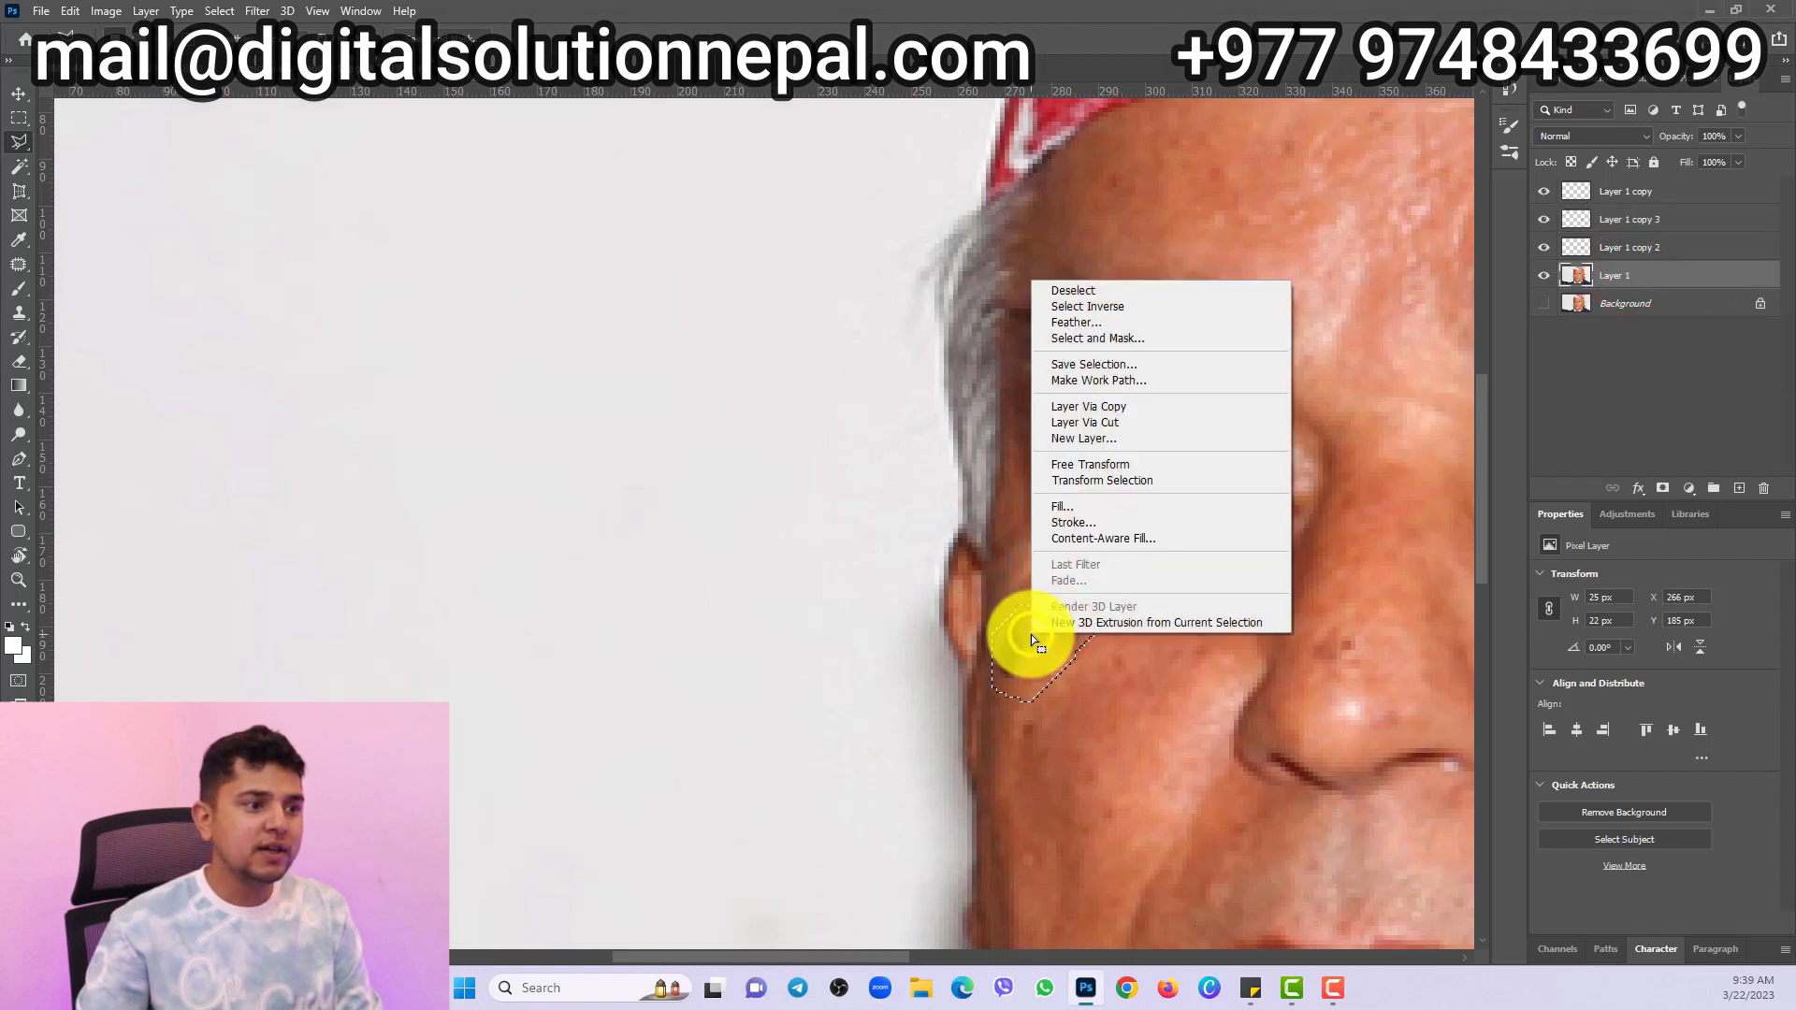
pyautogui.click(1098, 540)
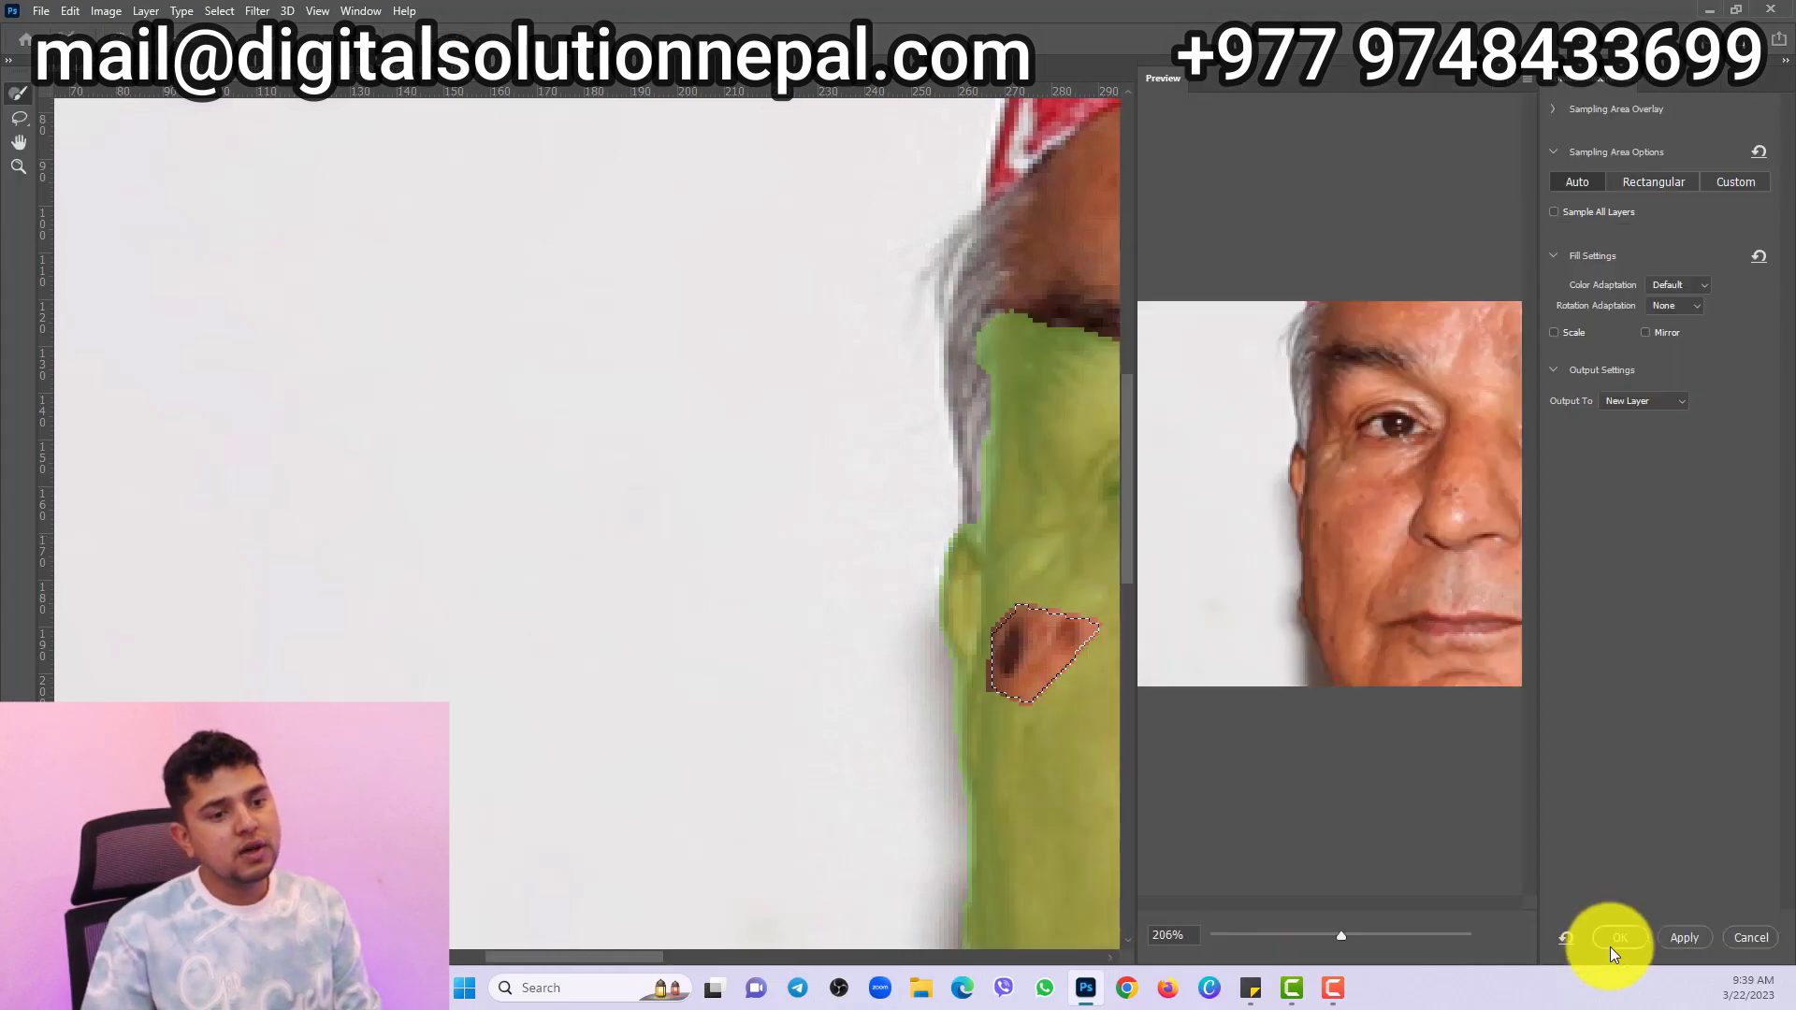
pyautogui.click(1685, 936)
pyautogui.click(1611, 939)
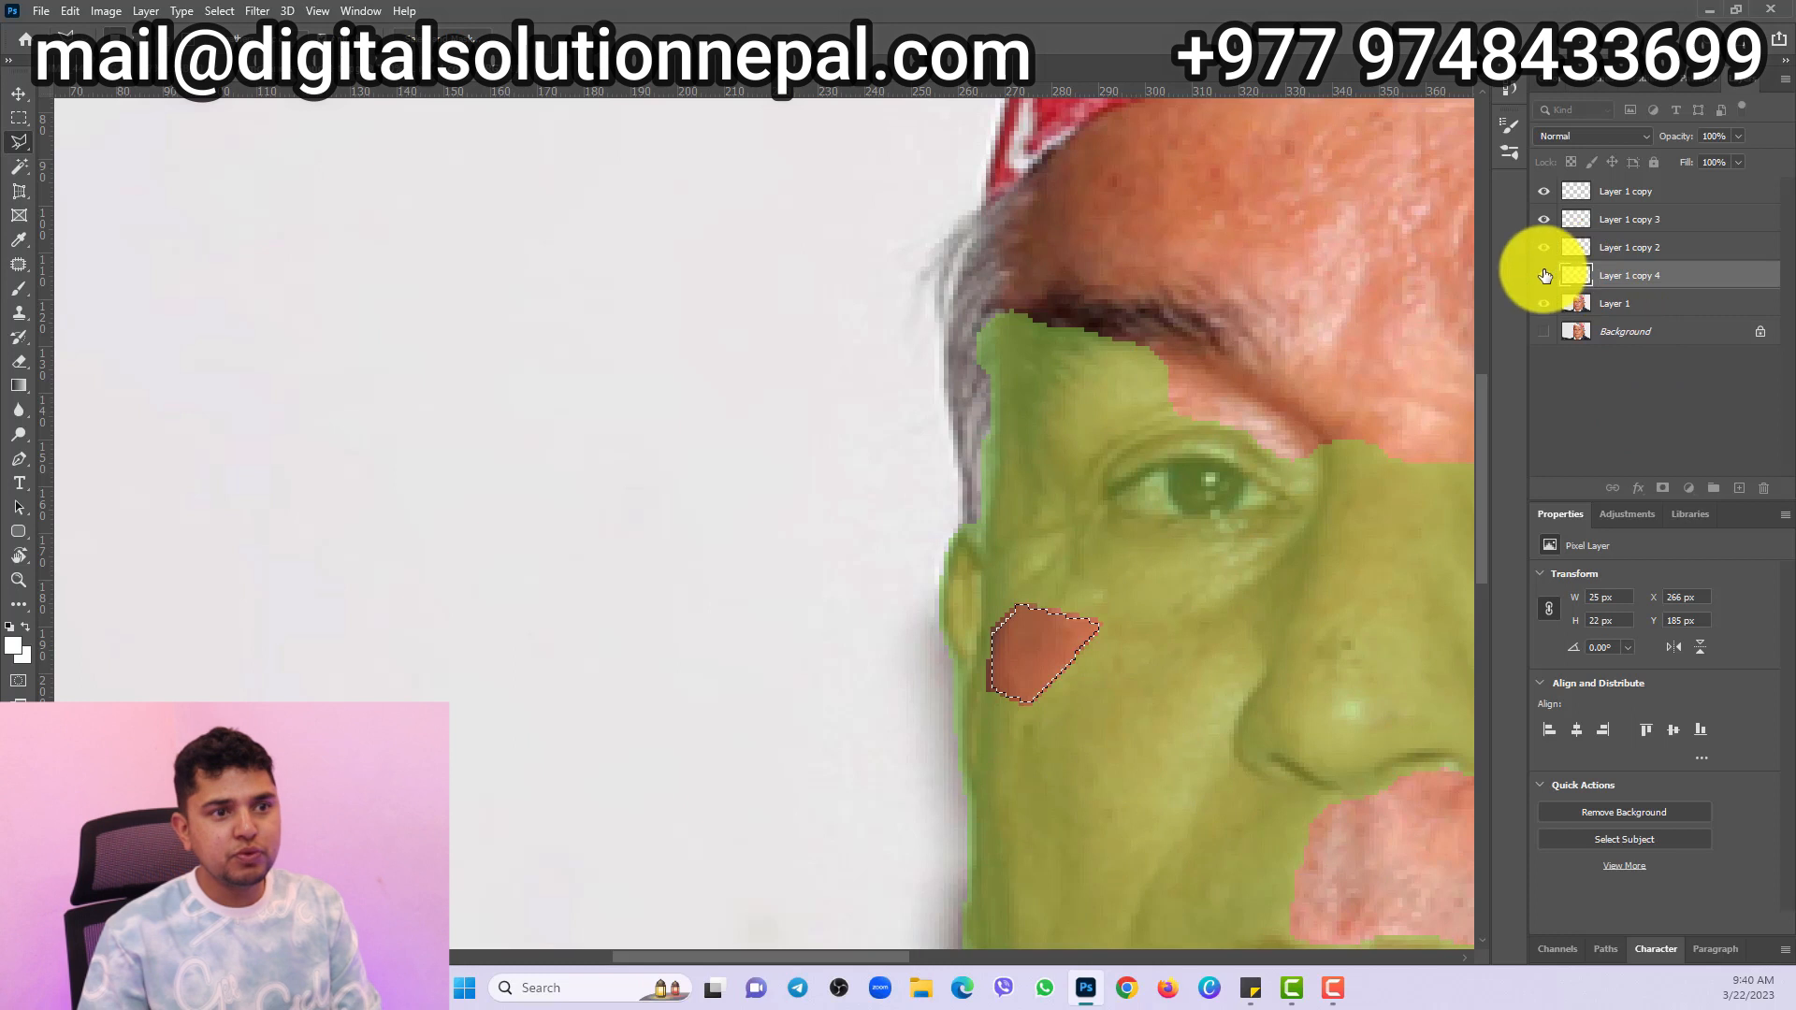
# - Compare the face with and without the latest fill by toggling the visibility of Layer 1 copy 4
pyautogui.click(1544, 275)
pyautogui.click(1544, 275)
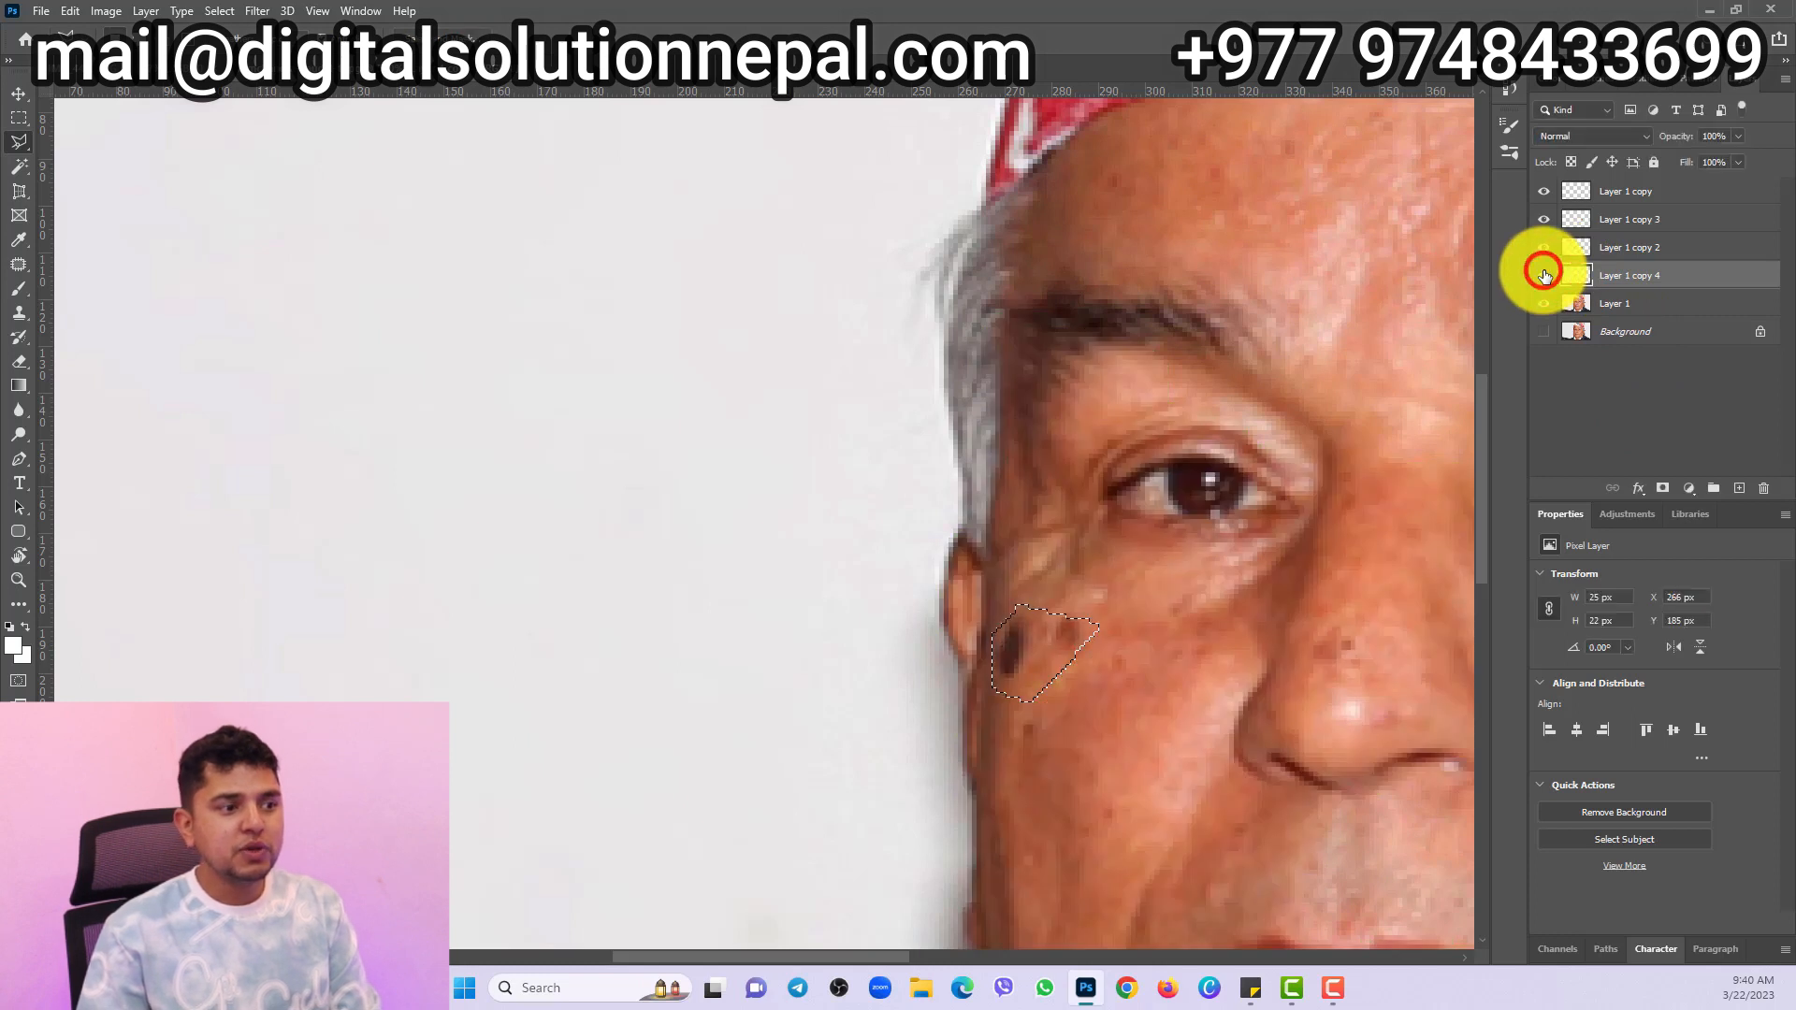
pyautogui.click(1544, 275)
pyautogui.click(1544, 275)
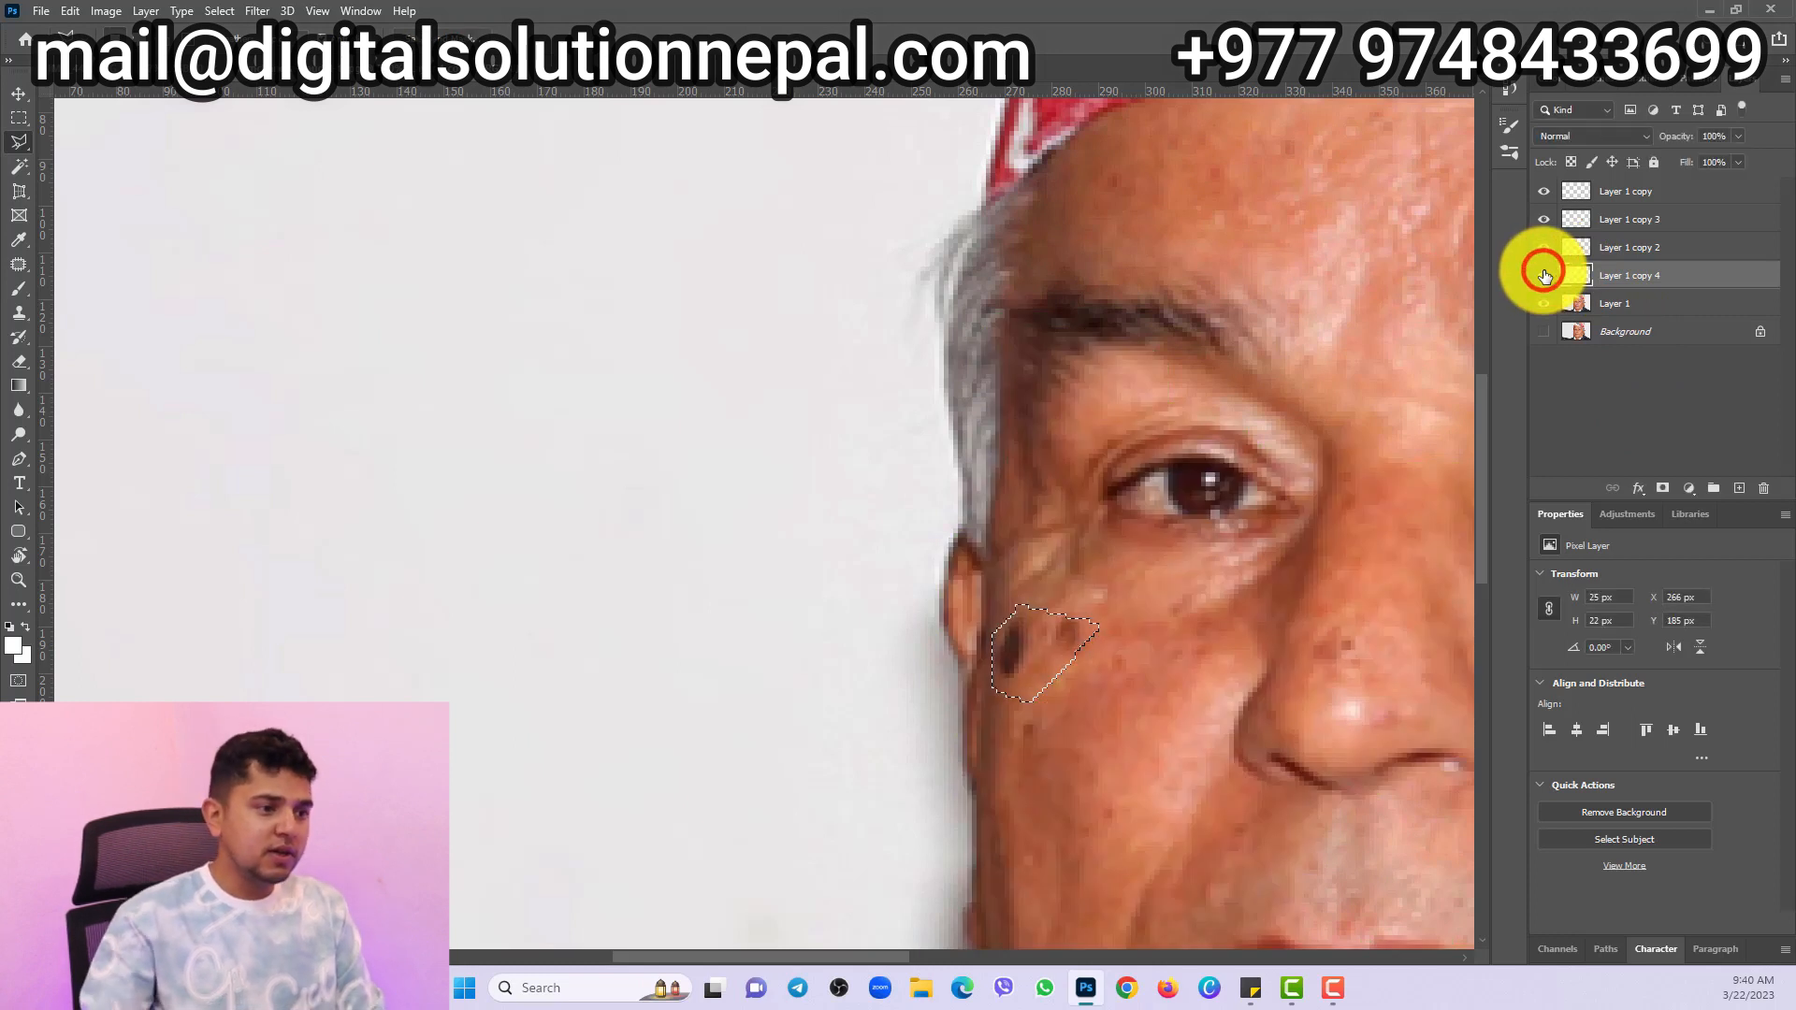
pyautogui.hotkey('ctrl', '0')
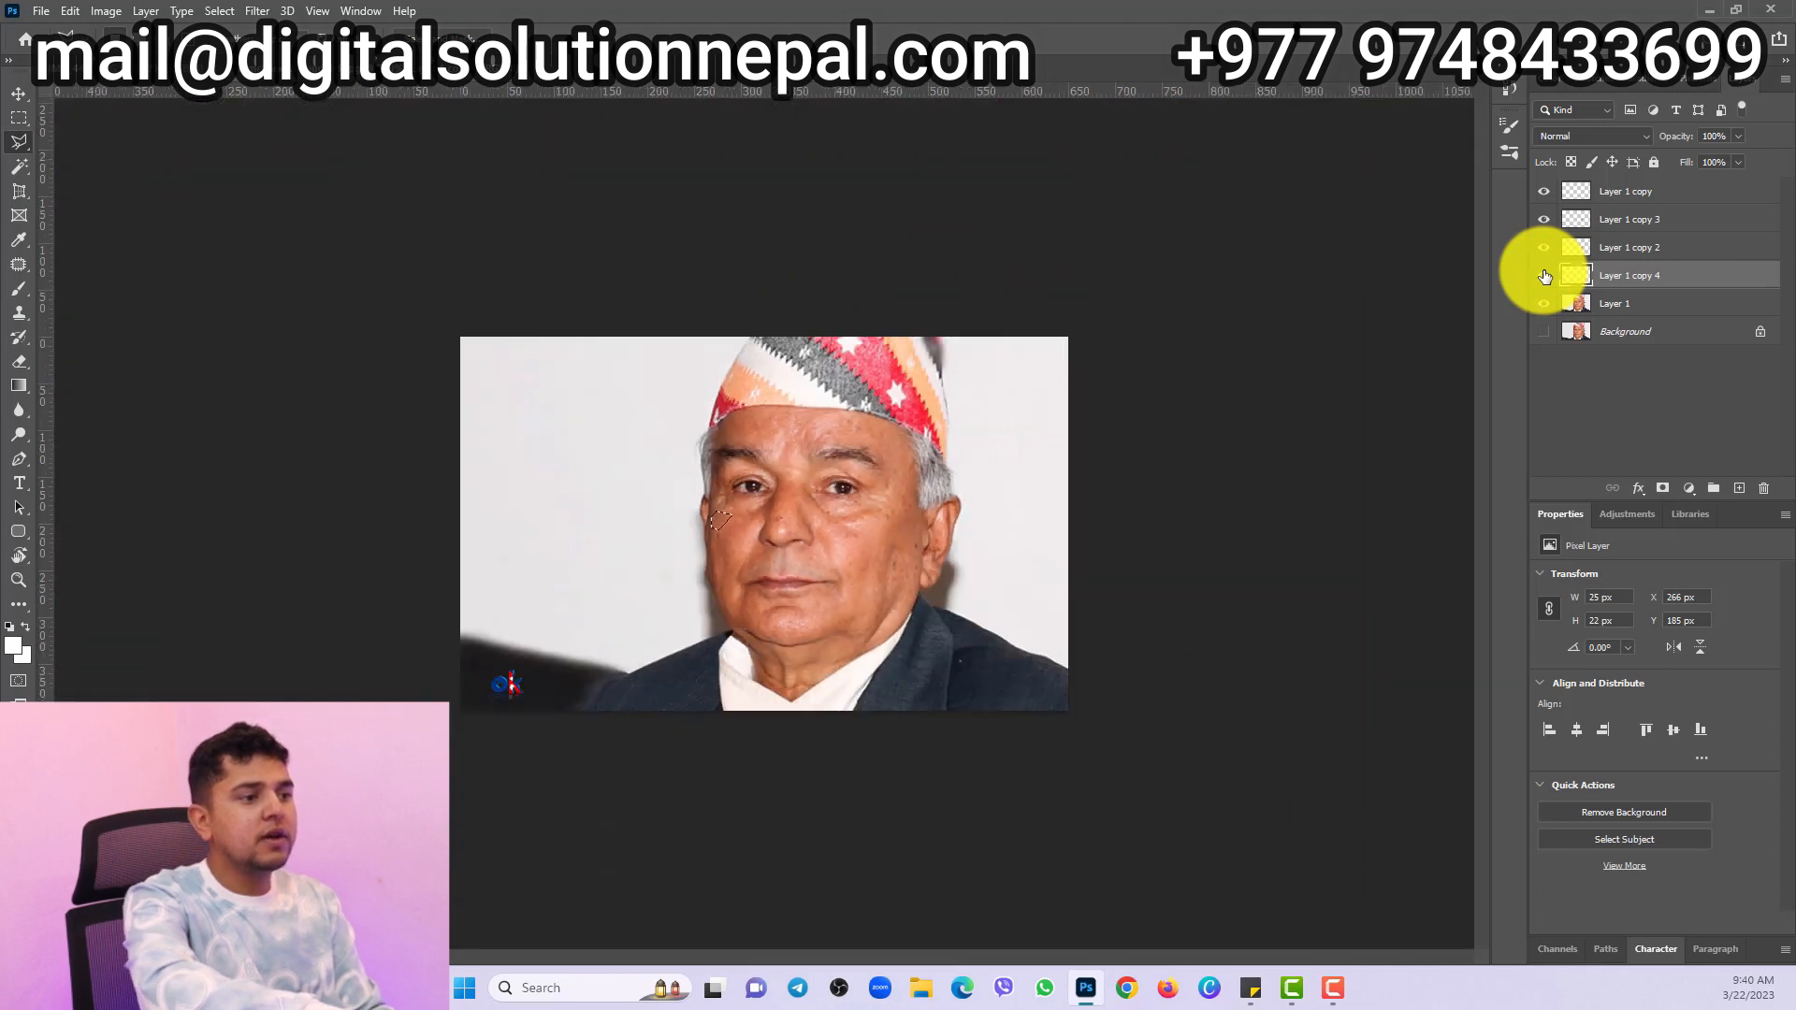
pyautogui.hotkey('ctrl', '+')
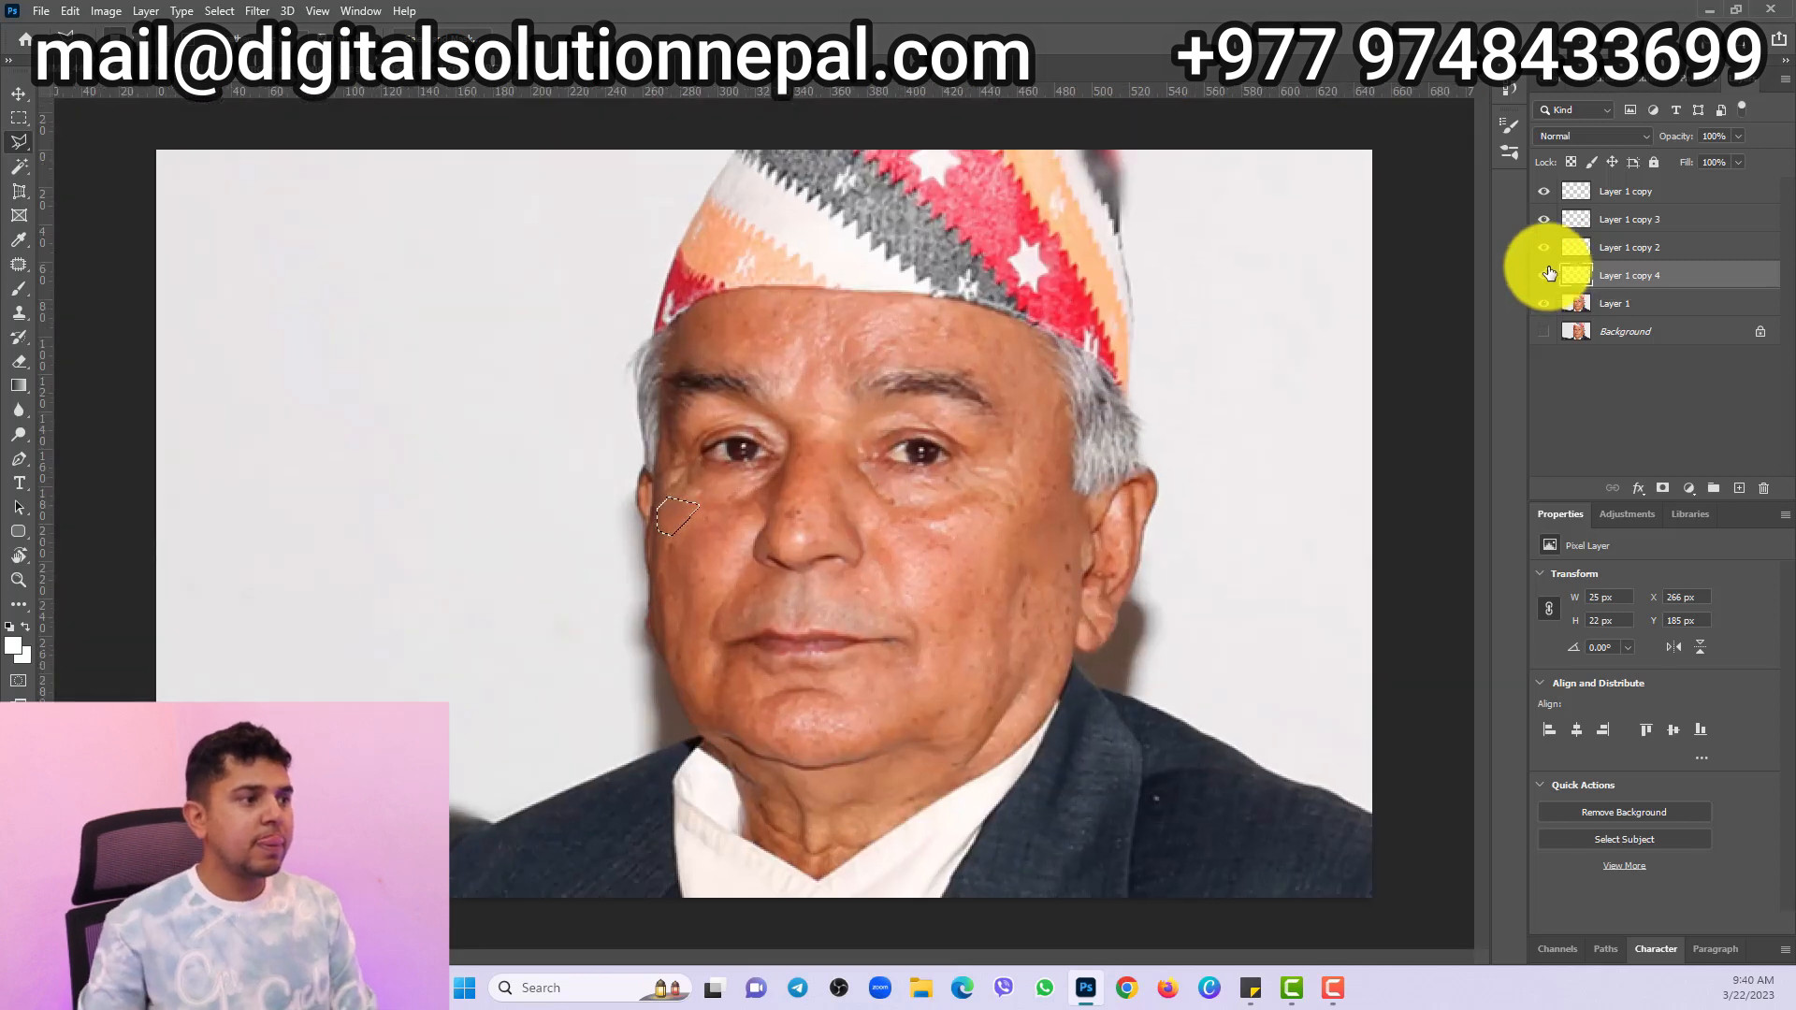
pyautogui.click(1543, 277)
pyautogui.click(1544, 276)
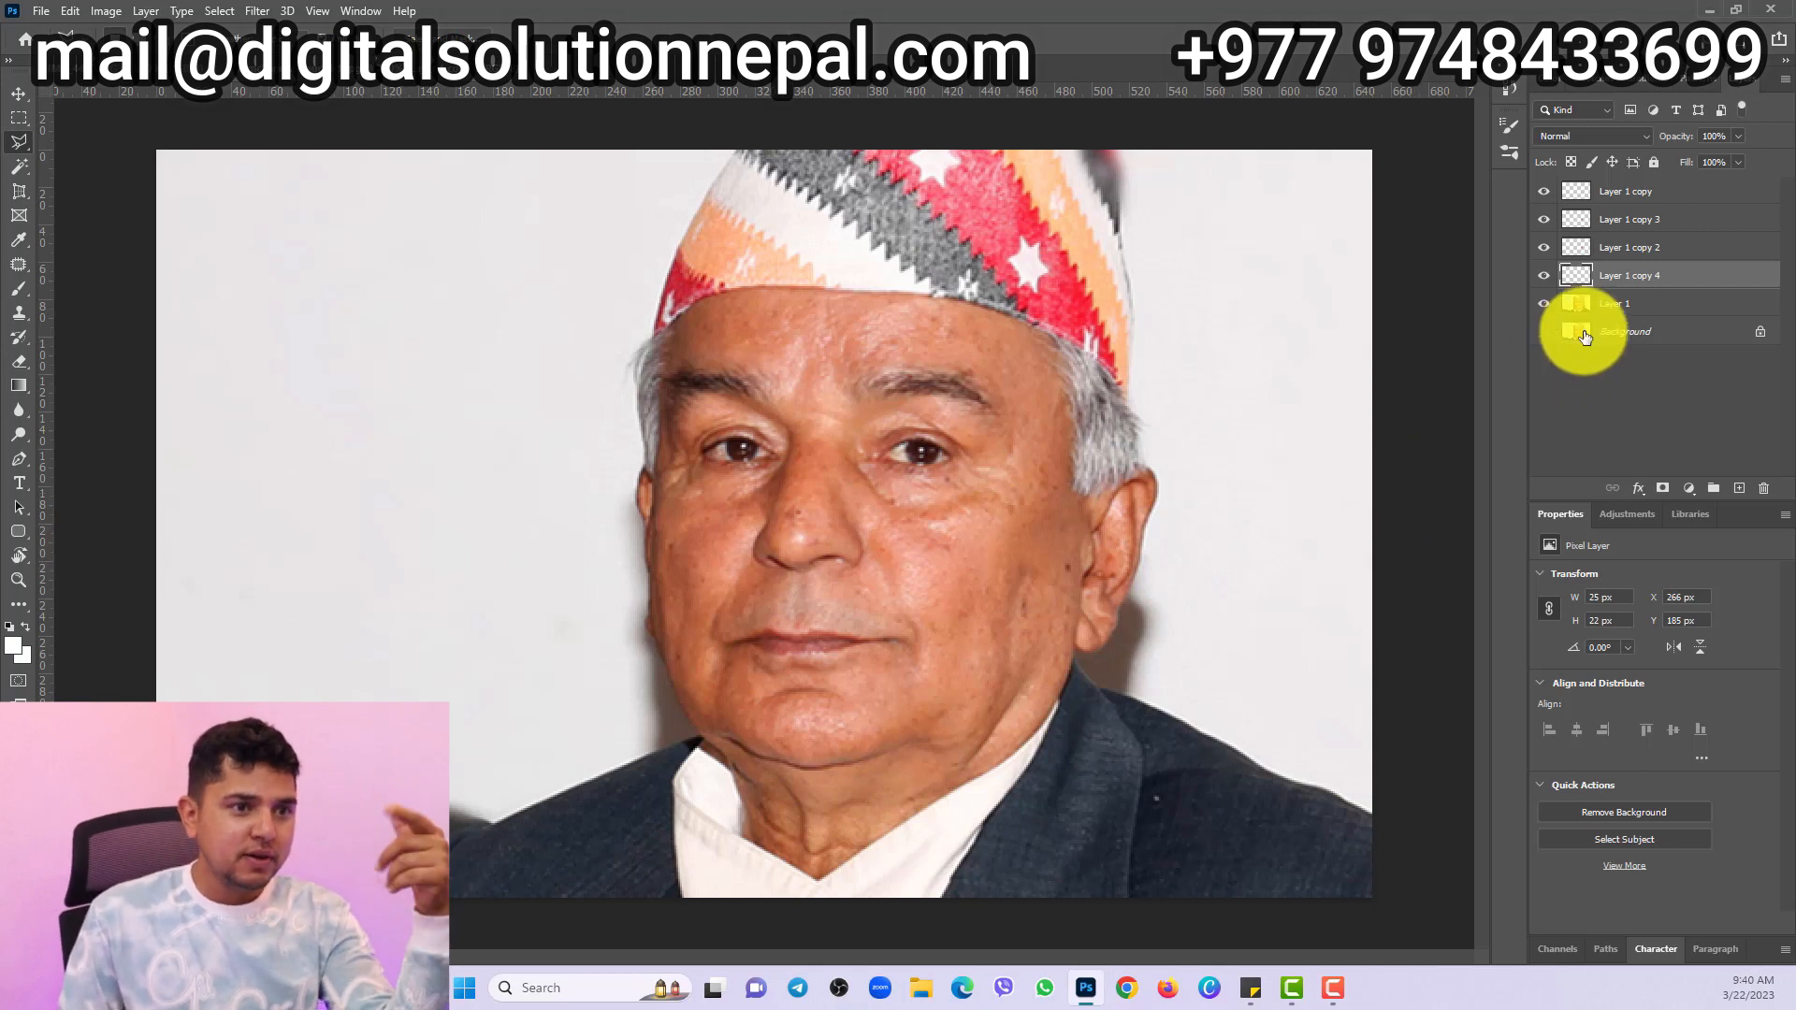
# - Hide all four Content-Aware Fill layers to view the unretouched face
pyautogui.click(1552, 274)
pyautogui.click(1538, 240)
pyautogui.click(1544, 218)
pyautogui.click(1544, 191)
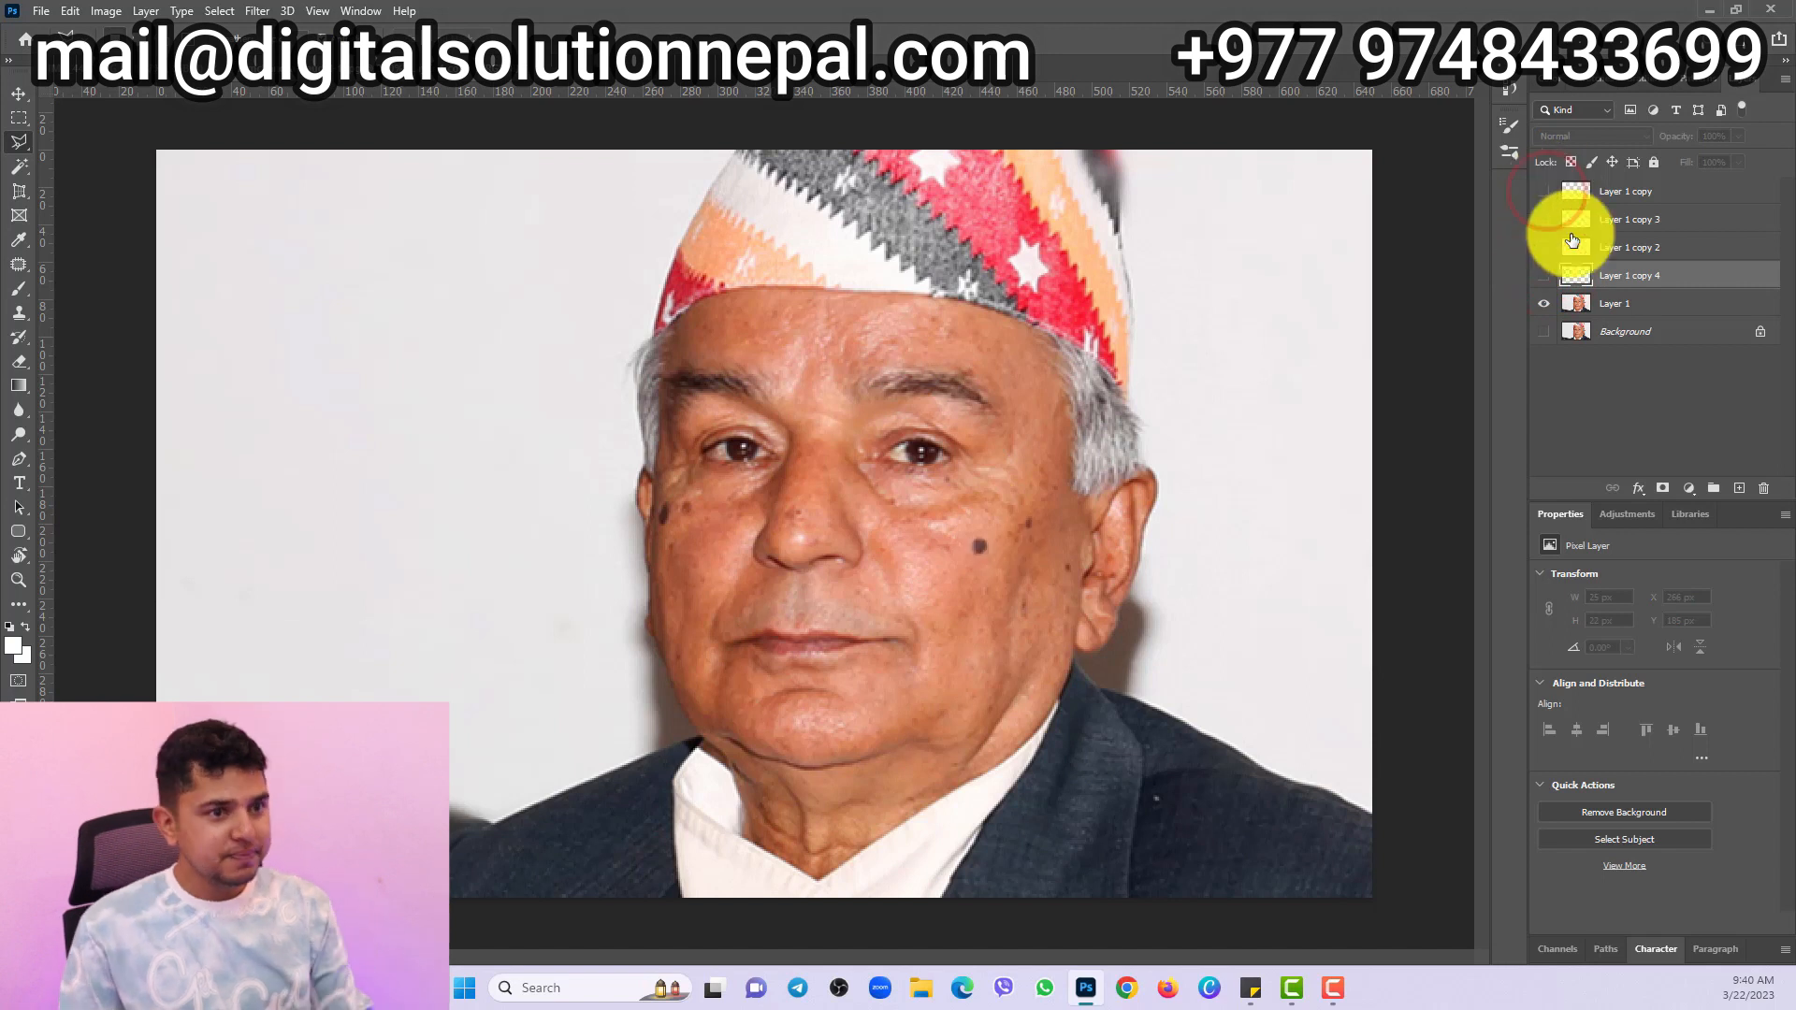
# - Group the four Content-Aware Fill layers and make every layer in the group visible again
pyautogui.keyDown('shift'); pyautogui.click(1648, 192); pyautogui.keyUp('shift')
pyautogui.hotkey('ctrl', 'g')
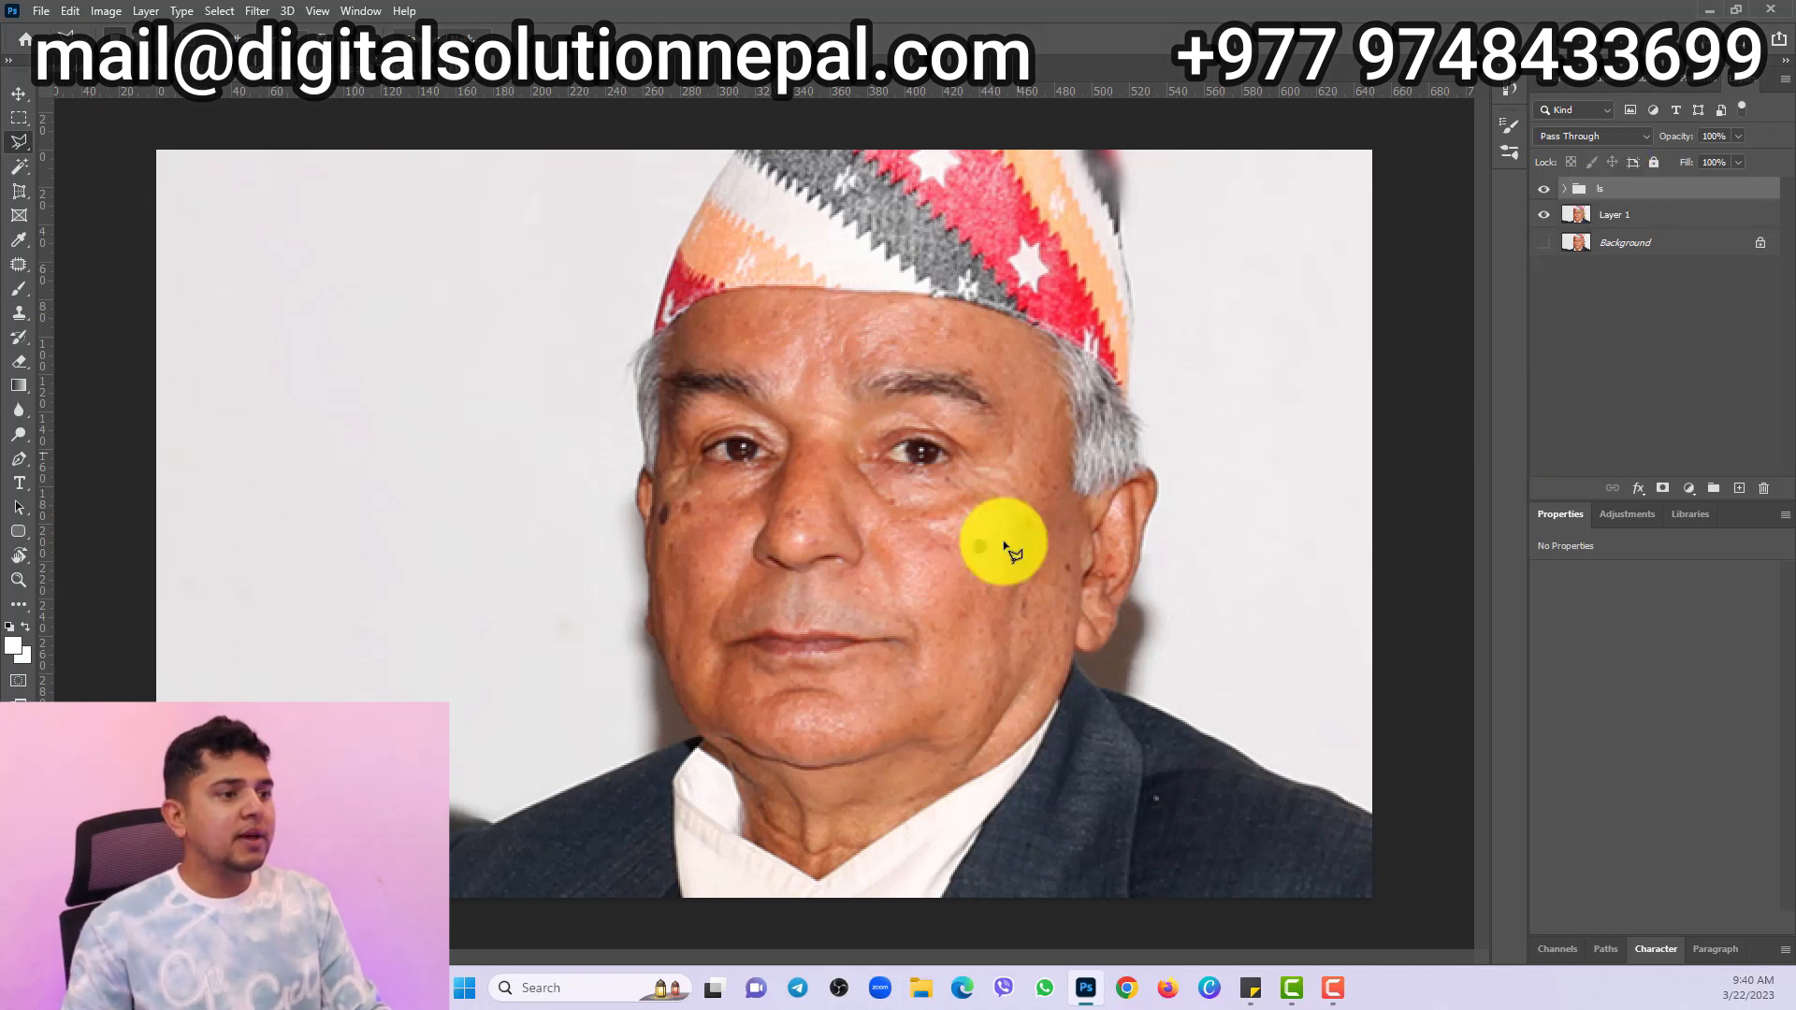
pyautogui.click(1543, 189)
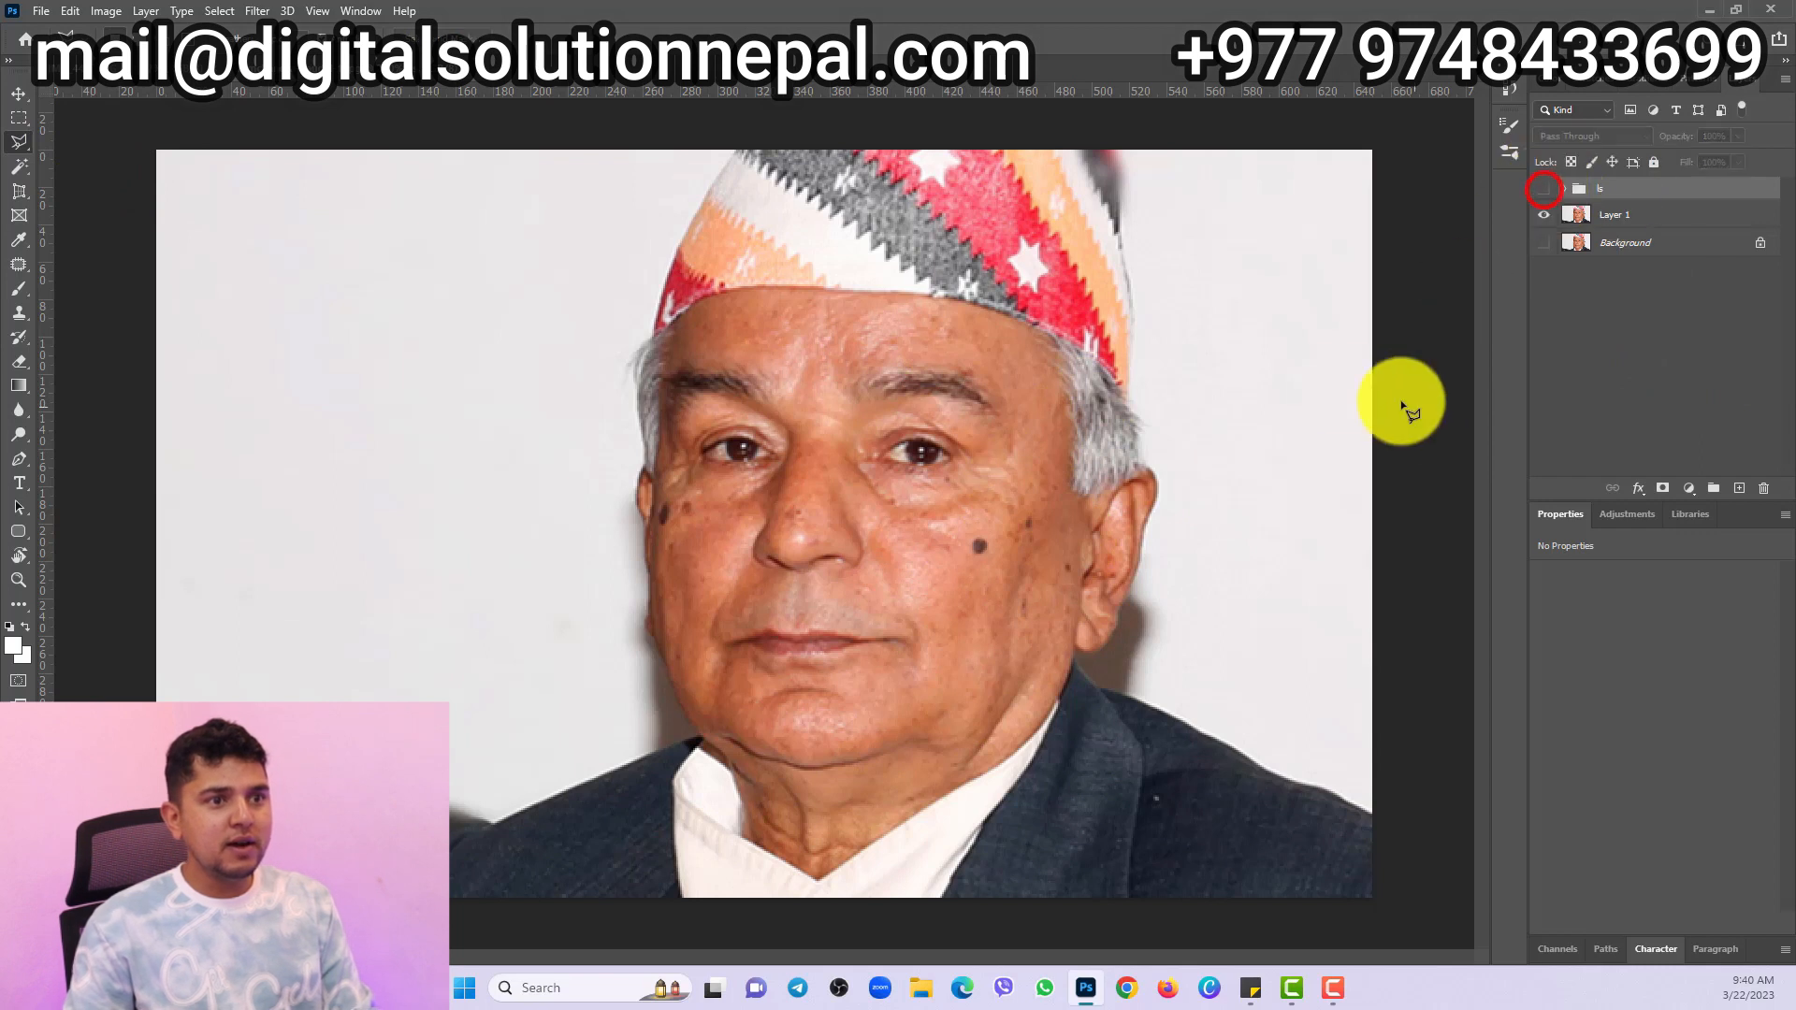
pyautogui.click(1567, 188)
pyautogui.click(1543, 214)
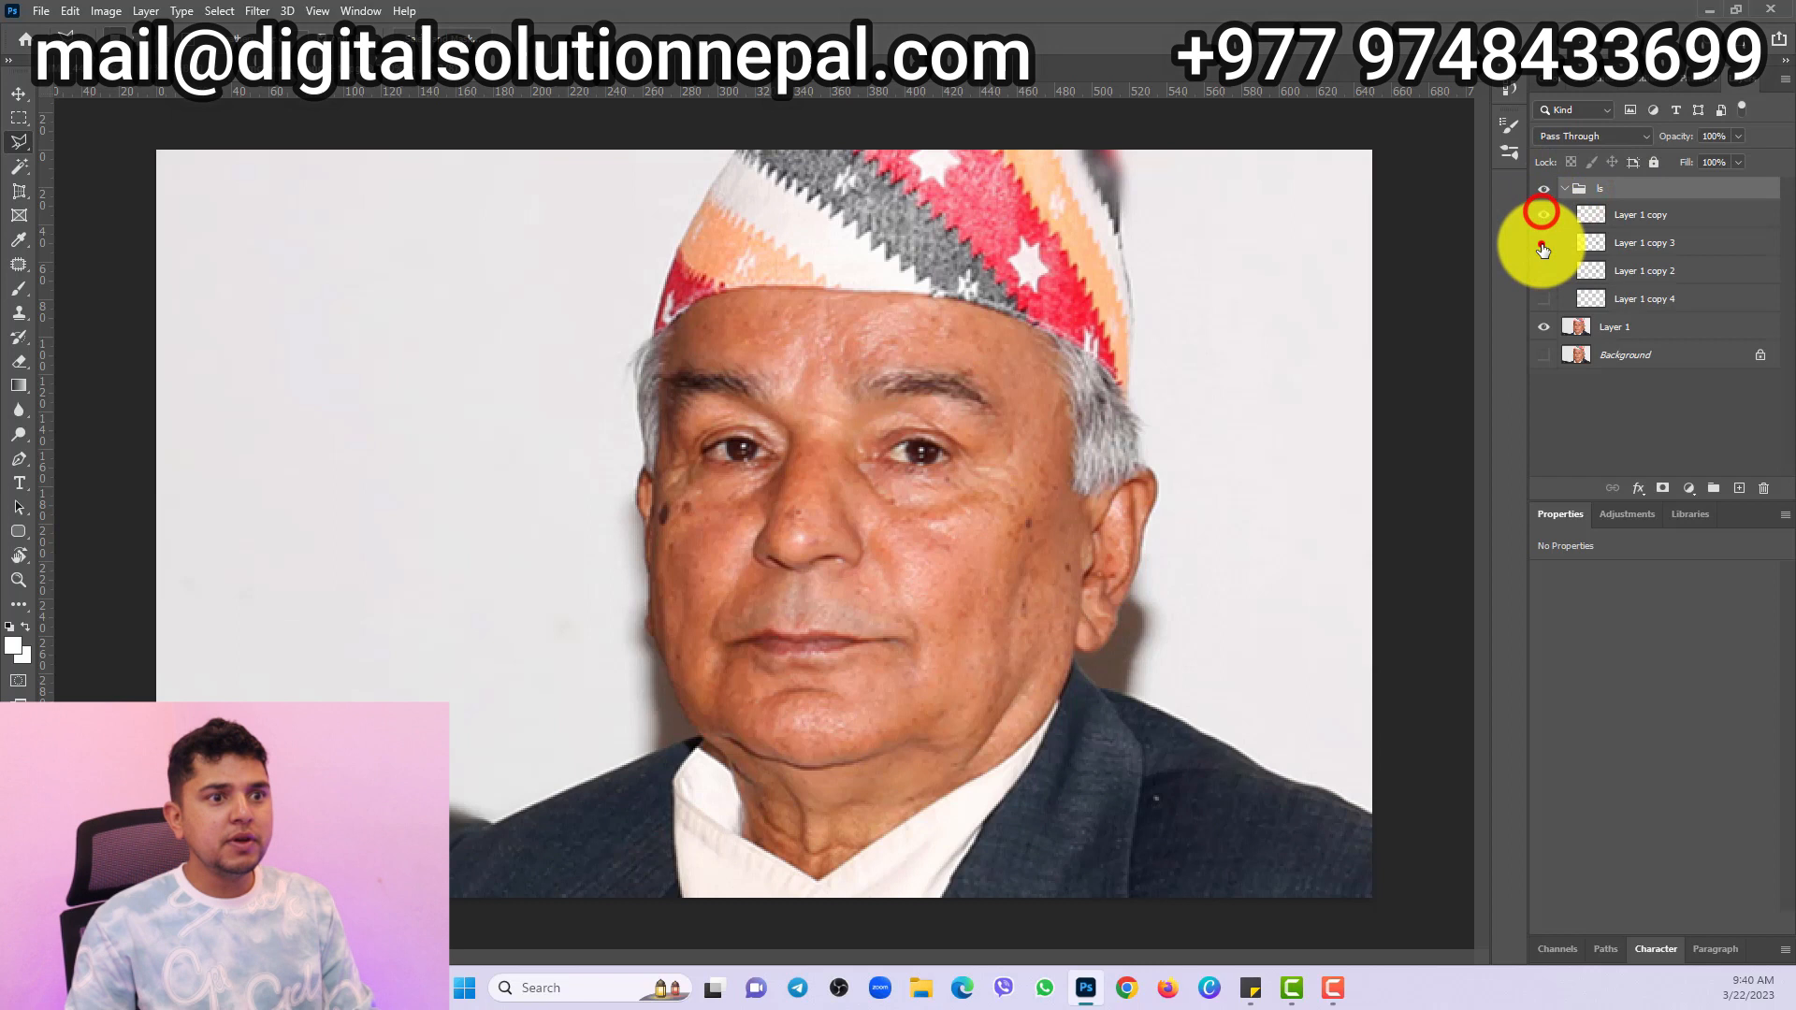
pyautogui.click(1542, 243)
pyautogui.click(1543, 271)
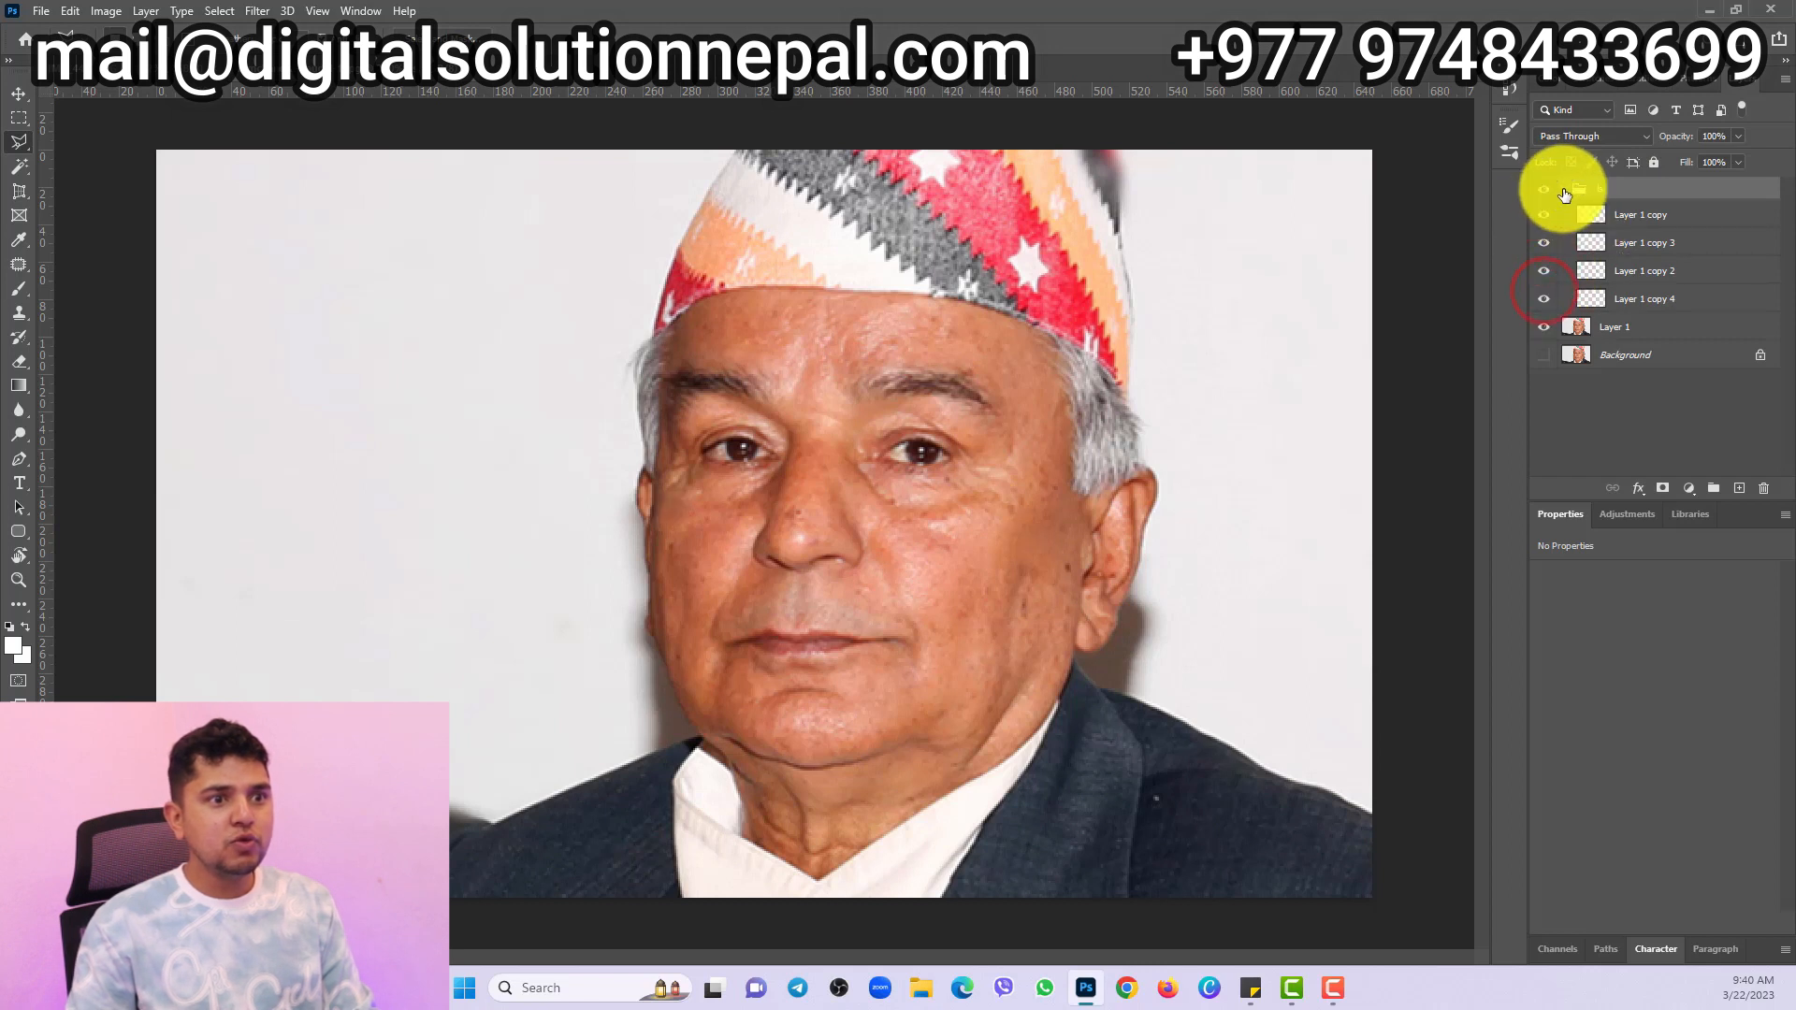
# - Collapse the group of Content-Aware Fill layers and hide it
pyautogui.click(1565, 188)
pyautogui.click(1543, 188)
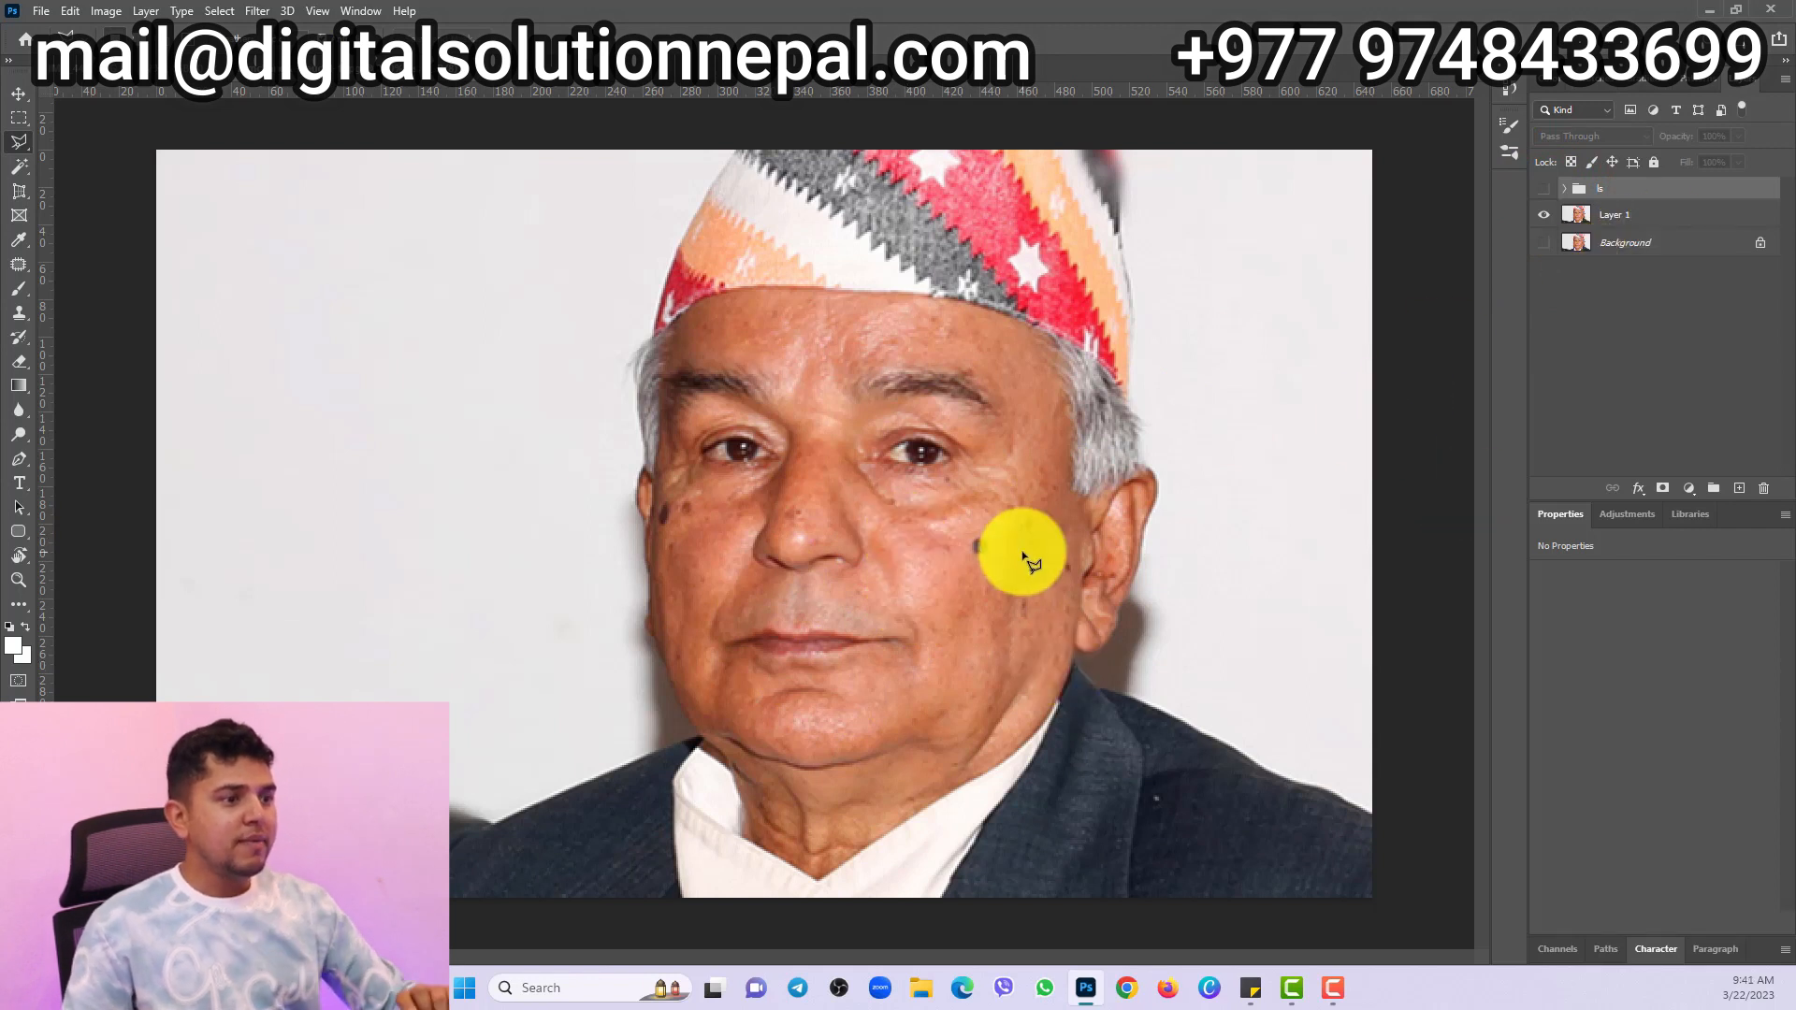
# - On Layer 1, remove the large cheek mole with the Patch tool, using clean skin beside the nose as the source
pyautogui.hotkey('ctrl', '+')
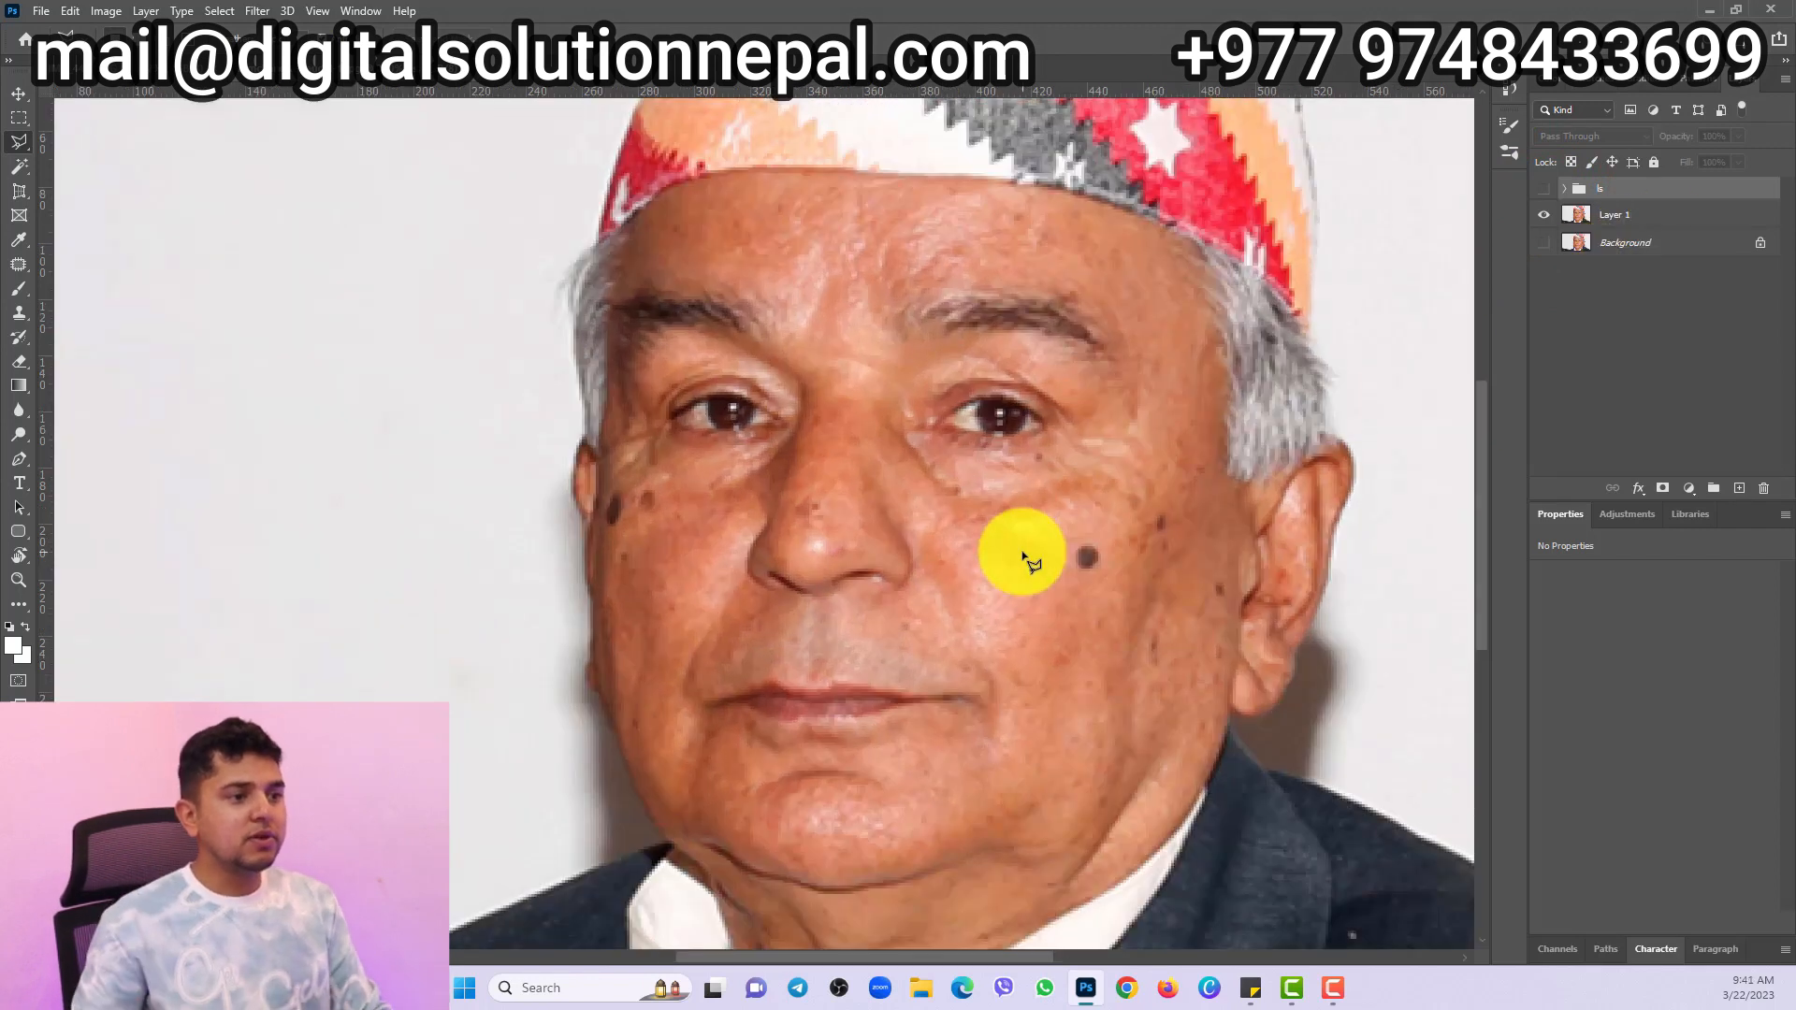
pyautogui.moveTo(1140, 686); pyautogui.dragTo(1069, 652)
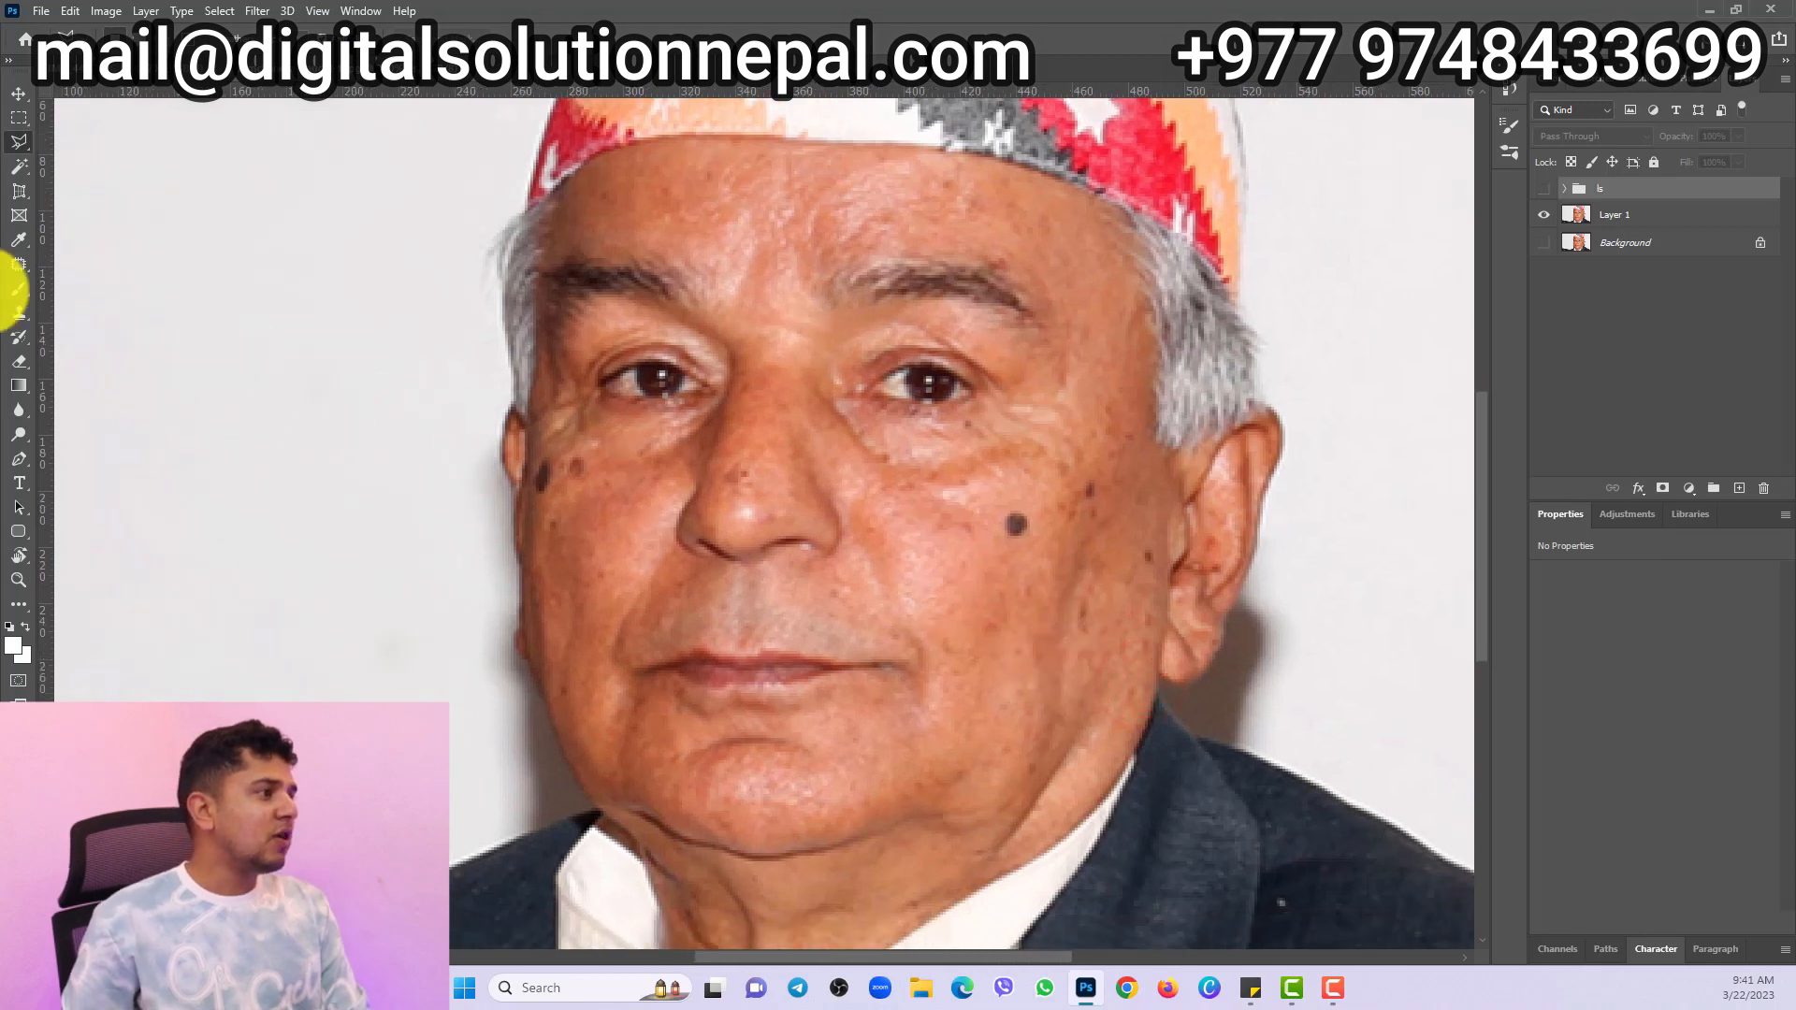
pyautogui.click(25, 266)
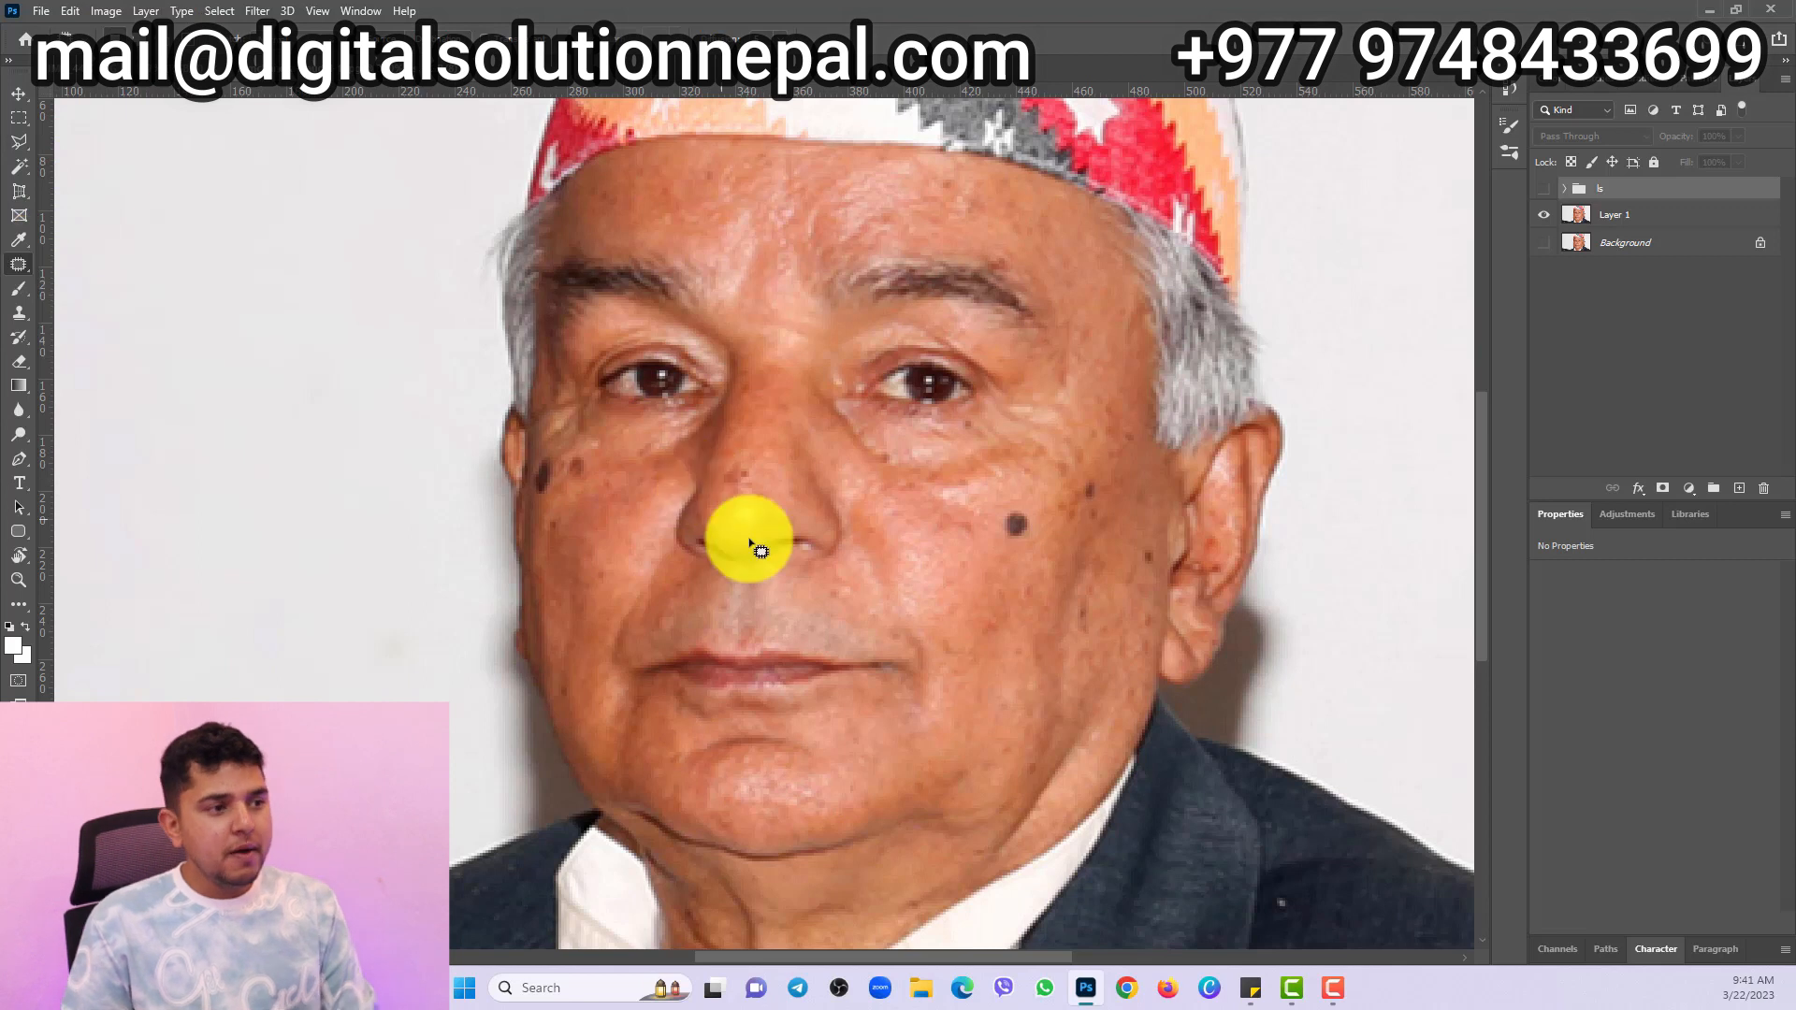
pyautogui.moveTo(1036, 494)
pyautogui.mouseDown()
pyautogui.moveTo(983, 496)
pyautogui.moveTo(984, 526)
pyautogui.moveTo(998, 550)
pyautogui.moveTo(1033, 551)
pyautogui.moveTo(1043, 508)
pyautogui.mouseUp()
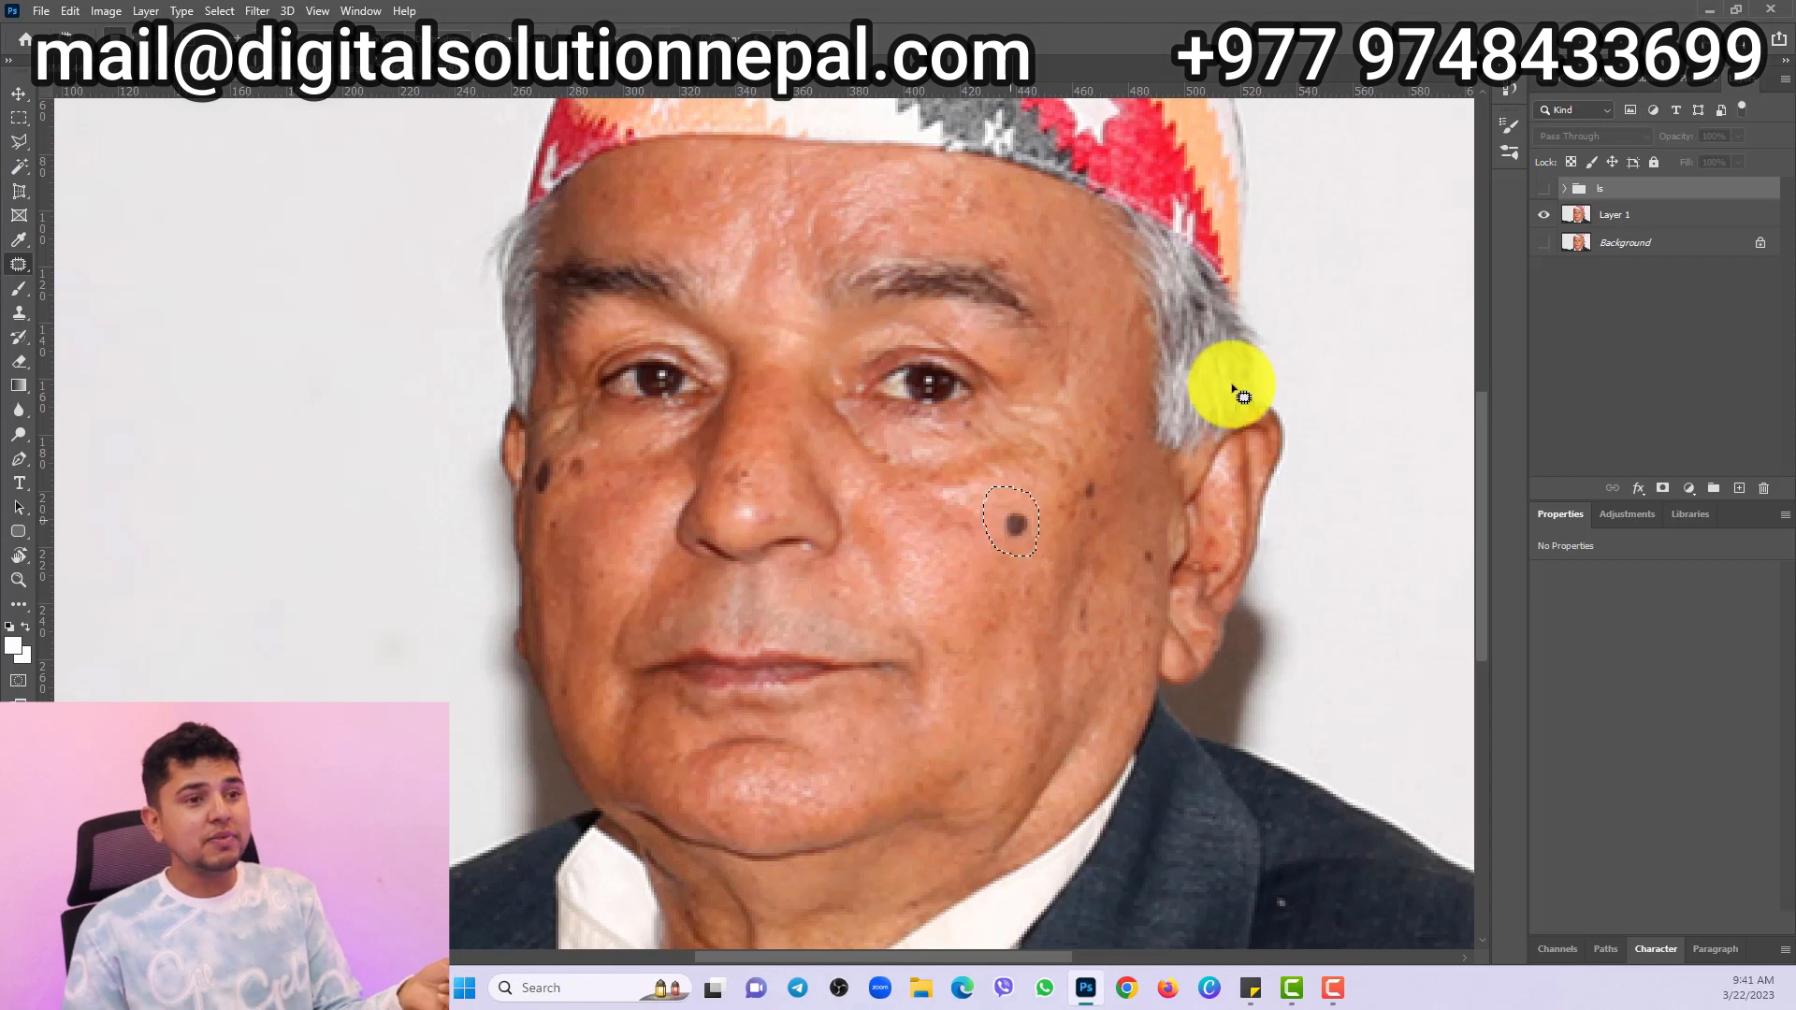
pyautogui.click(1639, 213)
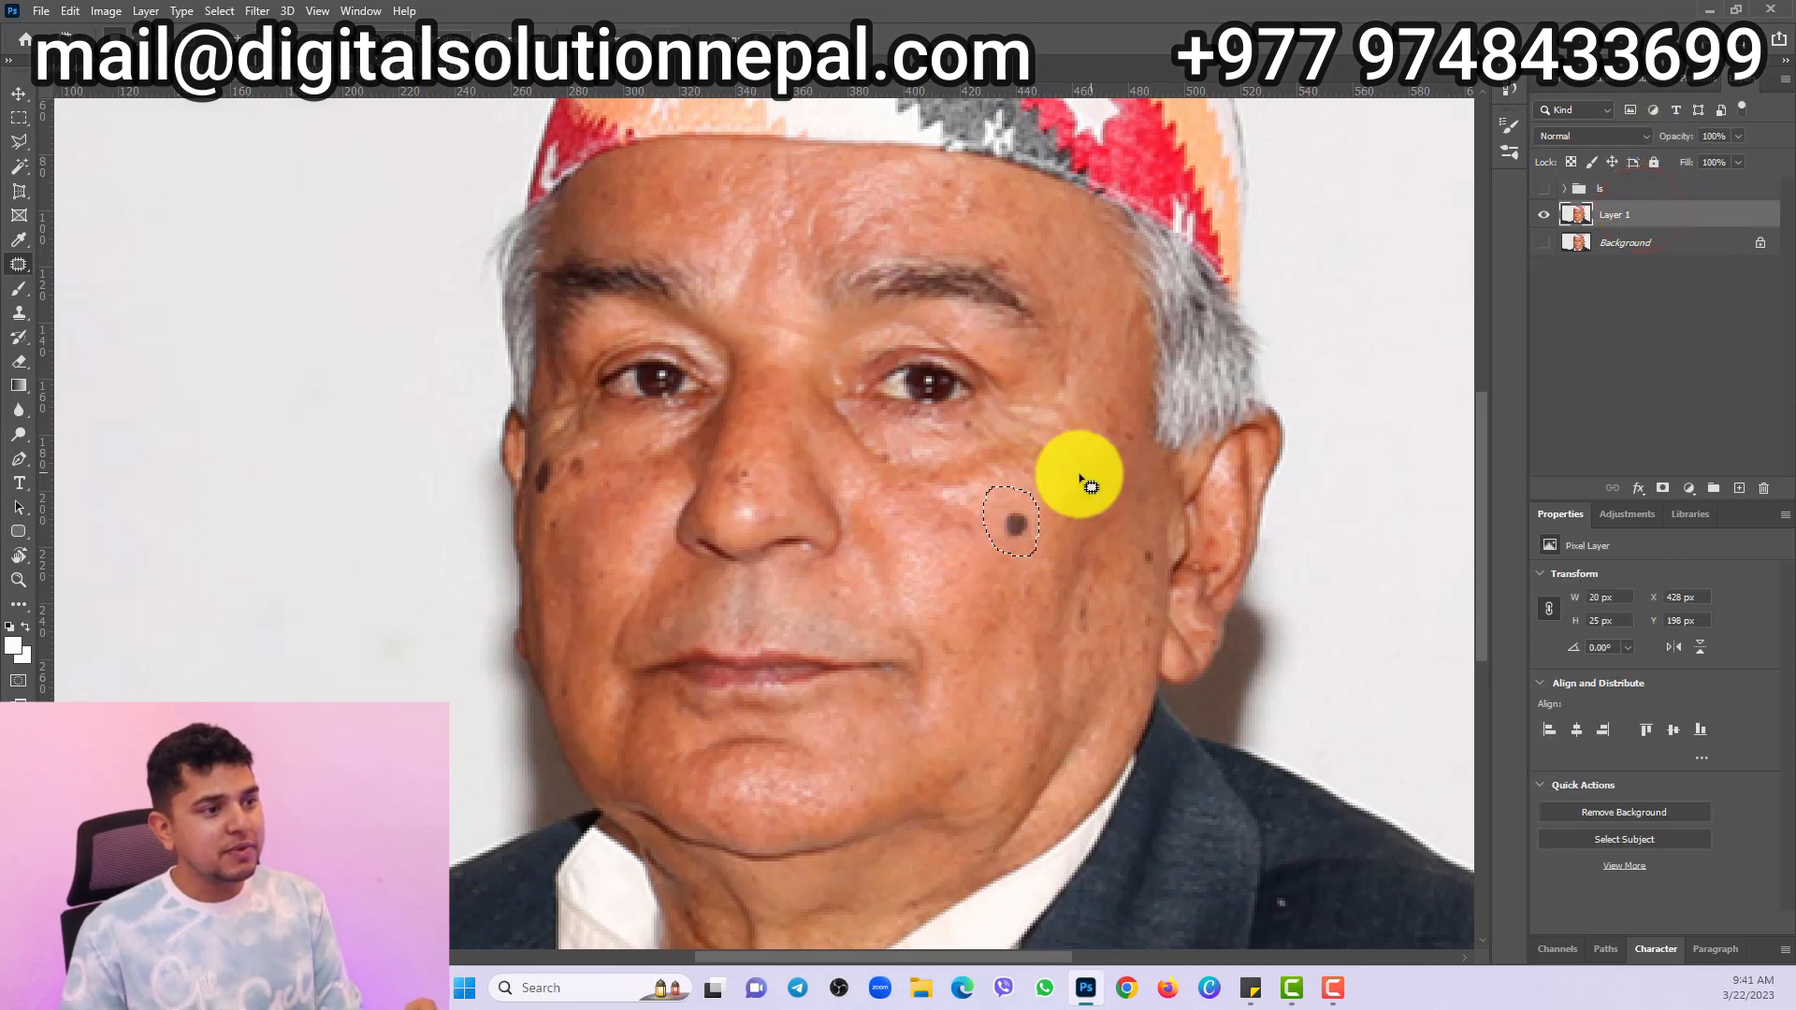
pyautogui.moveTo(1017, 527); pyautogui.dragTo(904, 558)
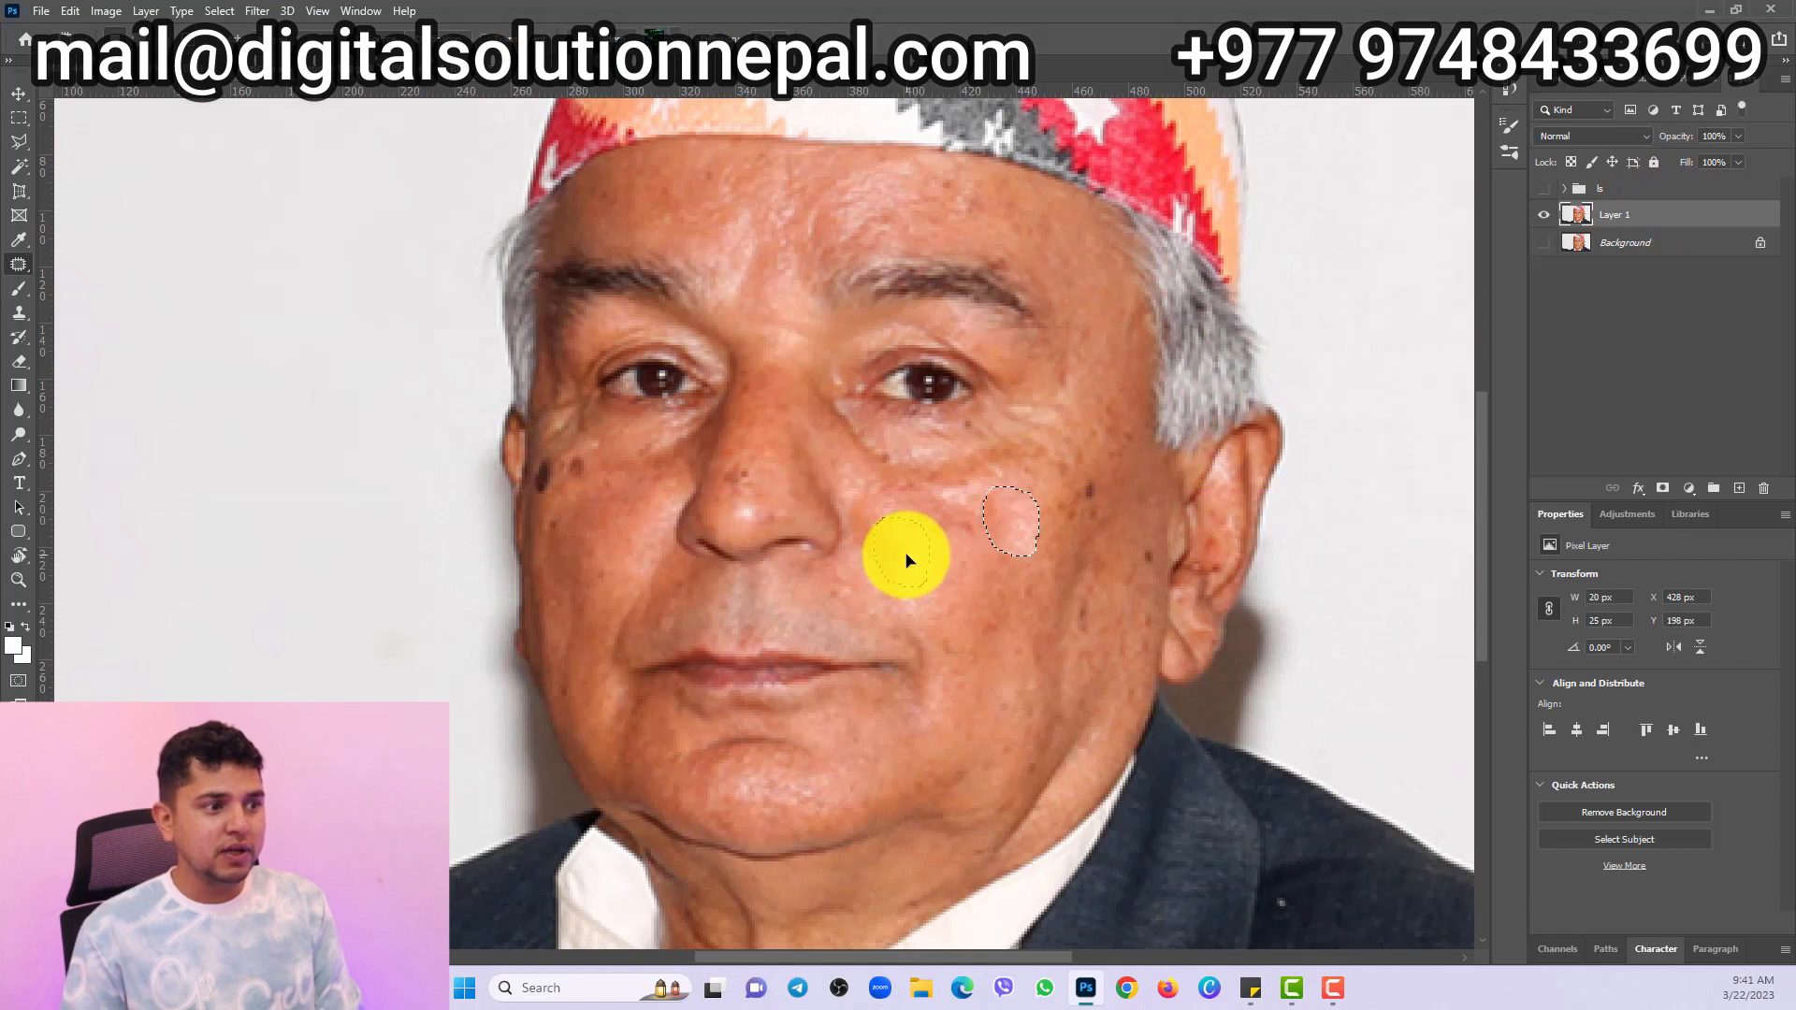
# - Patch the small spots between the large mole's place and the ear with clean cheek skin, and clear the selection
pyautogui.click(1088, 403)
pyautogui.moveTo(1107, 490)
pyautogui.mouseDown()
pyautogui.moveTo(1051, 502)
pyautogui.moveTo(1088, 540)
pyautogui.moveTo(1108, 488)
pyautogui.moveTo(1084, 449)
pyautogui.moveTo(1050, 500)
pyautogui.moveTo(1102, 481)
pyautogui.moveTo(1087, 503)
pyautogui.moveTo(1082, 485)
pyautogui.moveTo(1075, 551)
pyautogui.moveTo(1113, 549)
pyautogui.moveTo(1007, 531)
pyautogui.mouseUp()
pyautogui.click(1095, 423)
pyautogui.click(1102, 411)
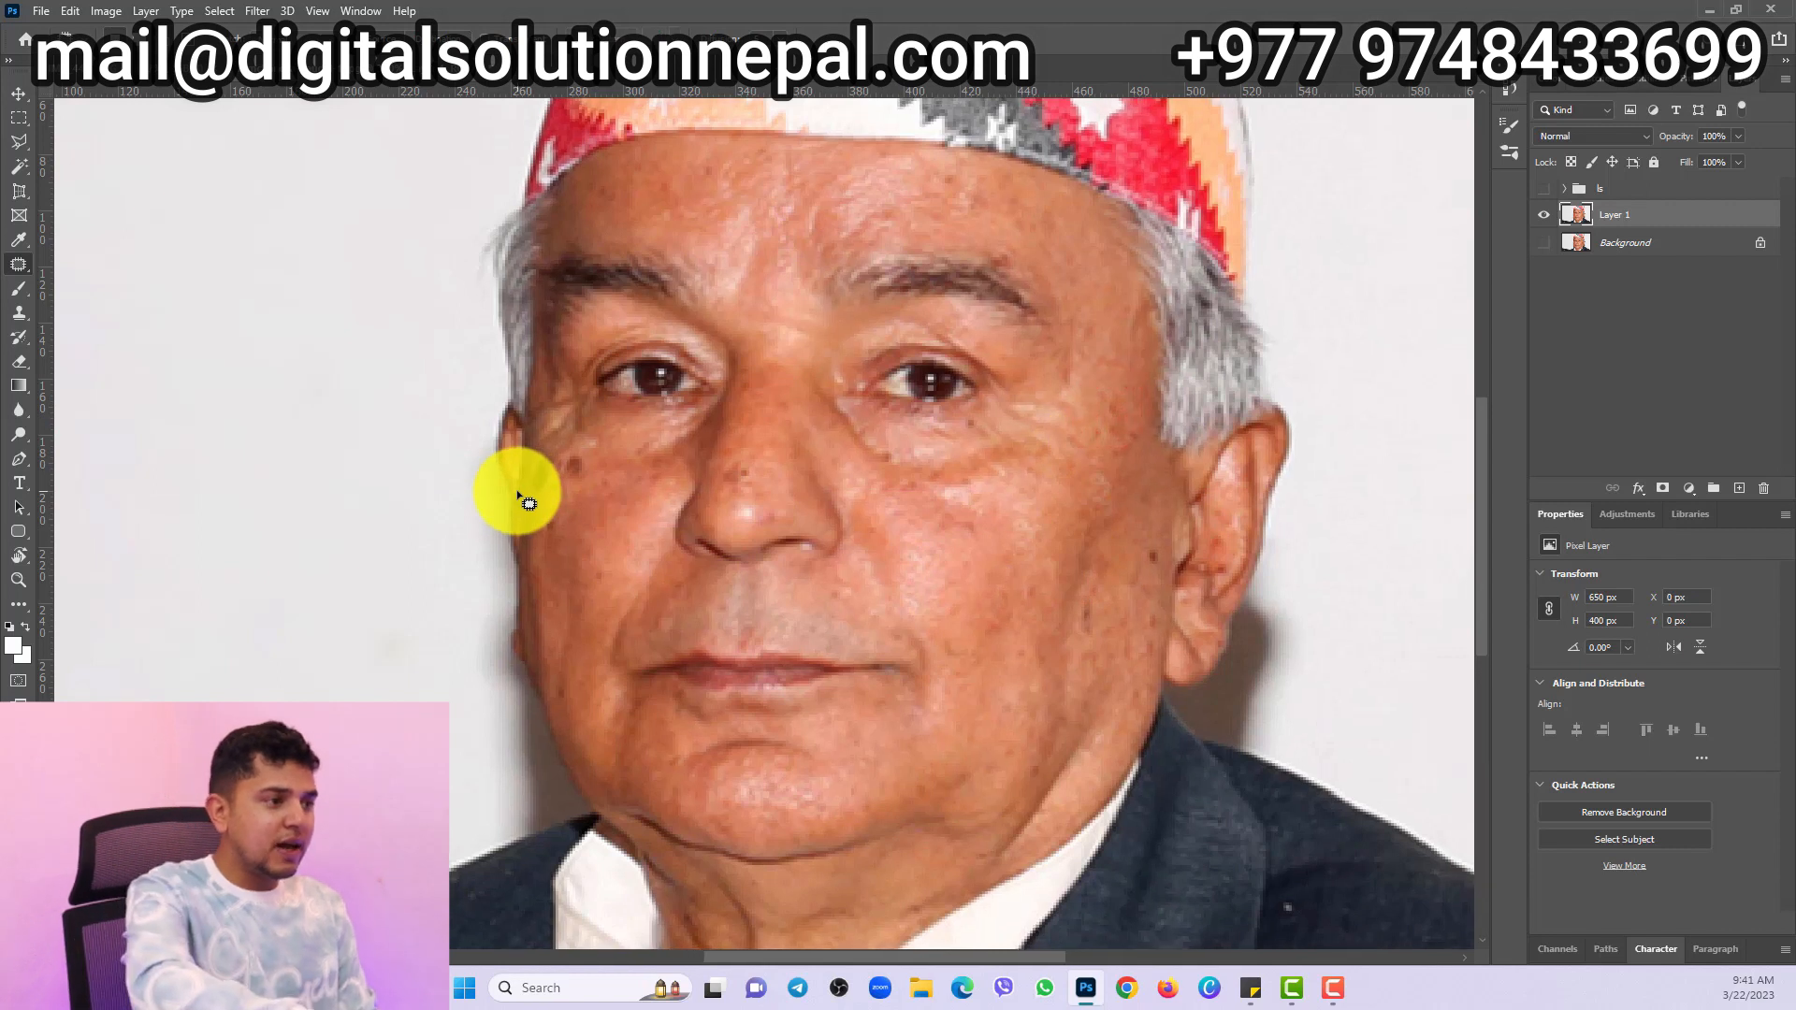
# - Patch the dark moles below the outer corner of the other eye with clean skin from lower on that cheek, and deselect
pyautogui.hotkey('ctrl', '+')
pyautogui.moveTo(517, 493); pyautogui.dragTo(634, 525)
pyautogui.moveTo(801, 591); pyautogui.dragTo(518, 491)
pyautogui.moveTo(1075, 682)
pyautogui.mouseDown()
pyautogui.moveTo(368, 439)
pyautogui.moveTo(334, 412)
pyautogui.moveTo(938, 634)
pyautogui.moveTo(998, 630)
pyautogui.mouseUp()
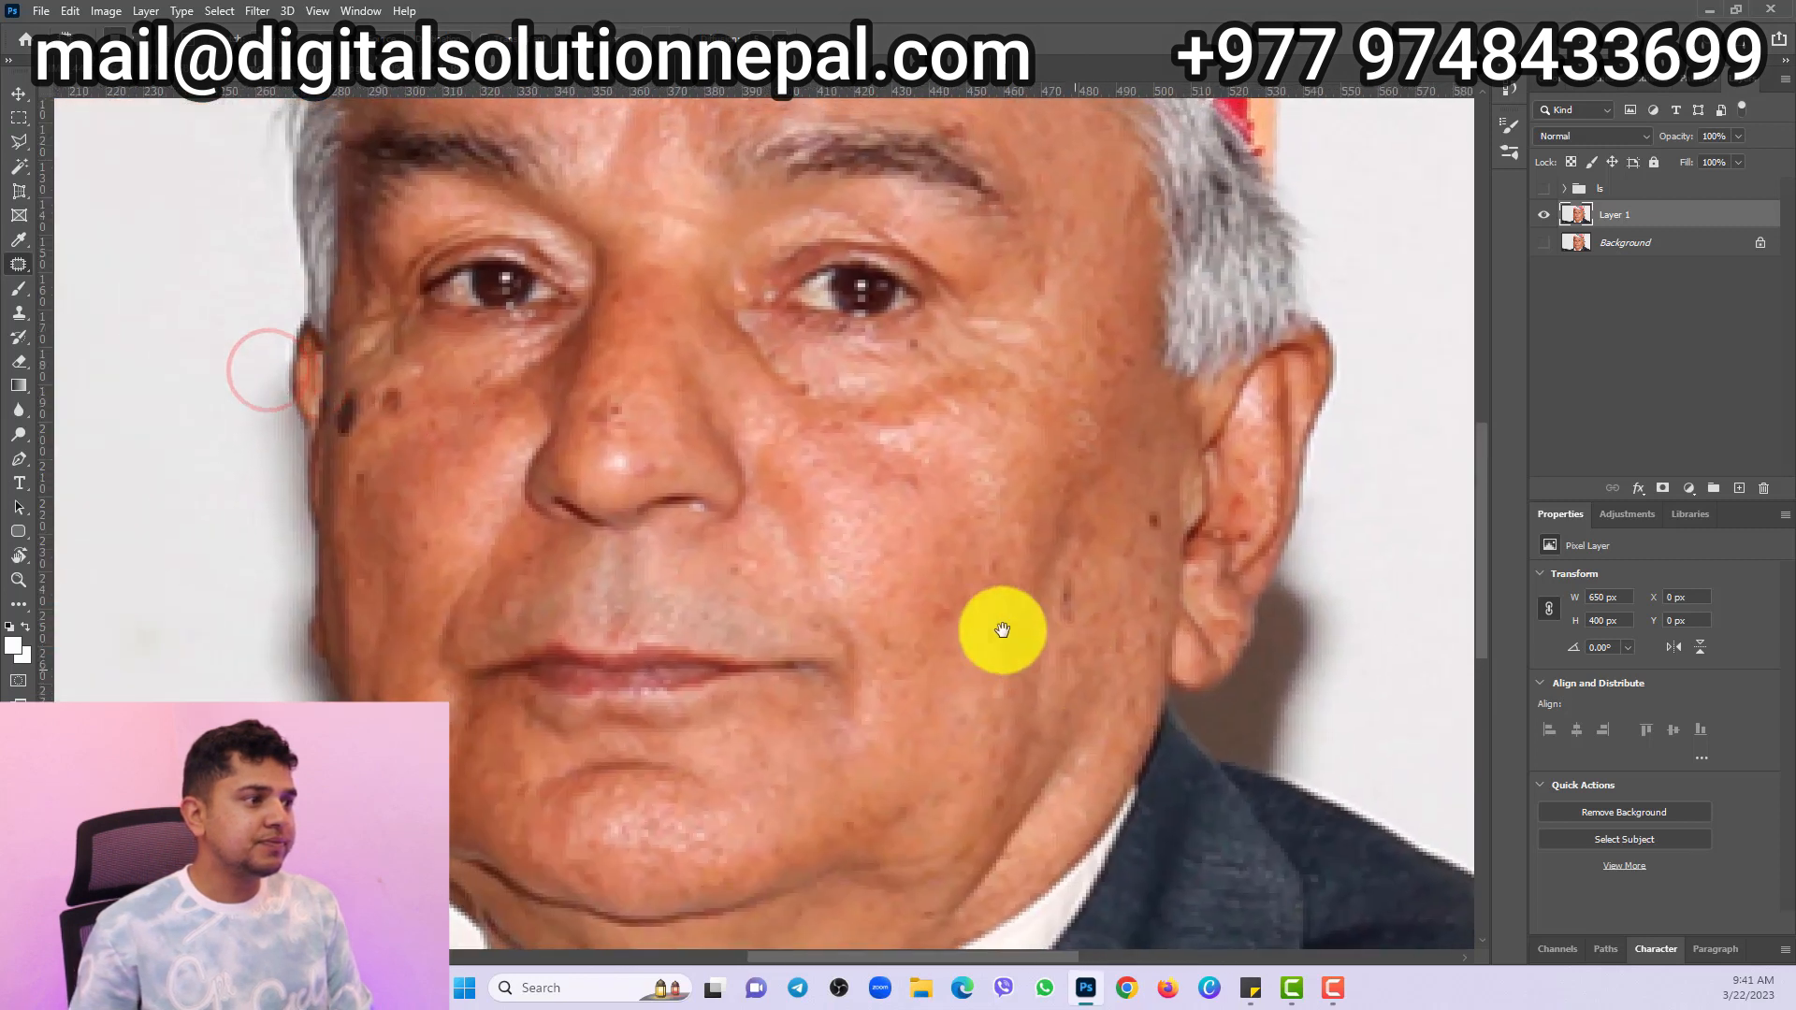
pyautogui.moveTo(428, 458)
pyautogui.mouseDown()
pyautogui.moveTo(484, 421)
pyautogui.moveTo(474, 392)
pyautogui.moveTo(402, 383)
pyautogui.moveTo(401, 451)
pyautogui.mouseUp()
pyautogui.moveTo(412, 468)
pyautogui.mouseDown()
pyautogui.moveTo(421, 400)
pyautogui.moveTo(502, 521)
pyautogui.mouseUp()
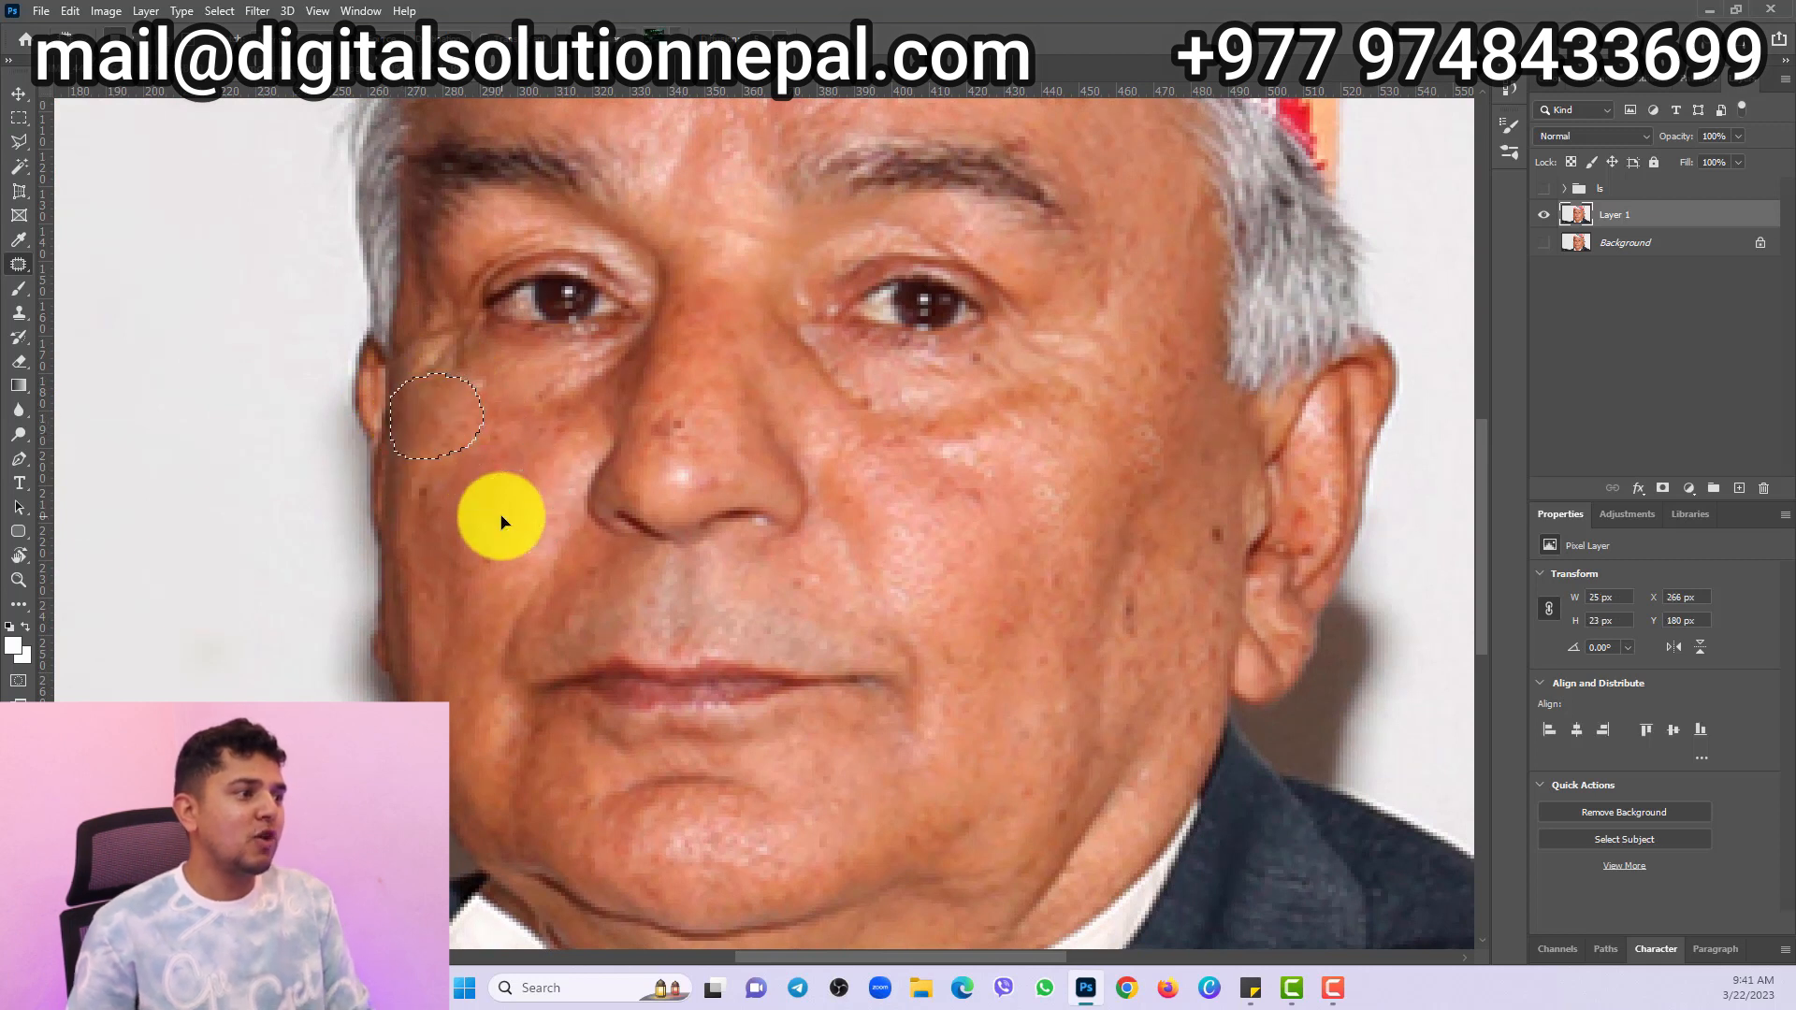
pyautogui.hotkey('ctrl', 'd')
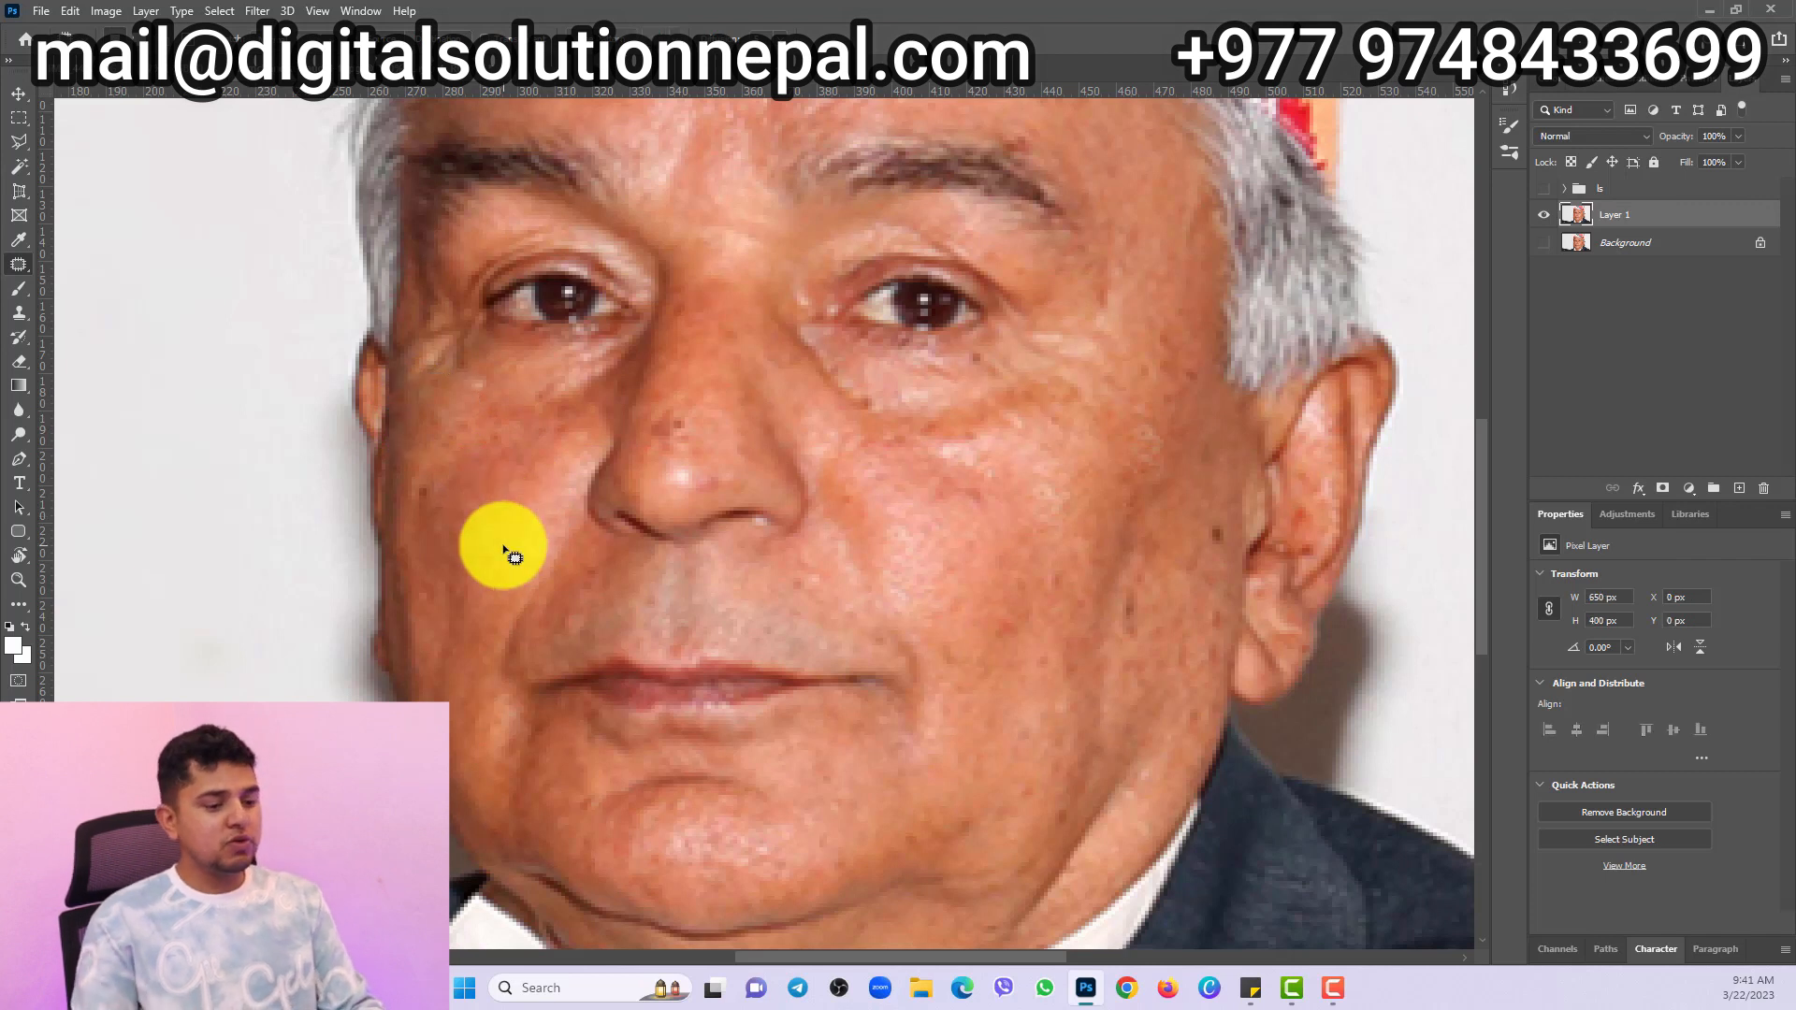
# - Compare the patched face with the original Background by toggling Layer 1's visibility, and rename Layer 1 as Patch
pyautogui.hotkey('ctrl', '0')
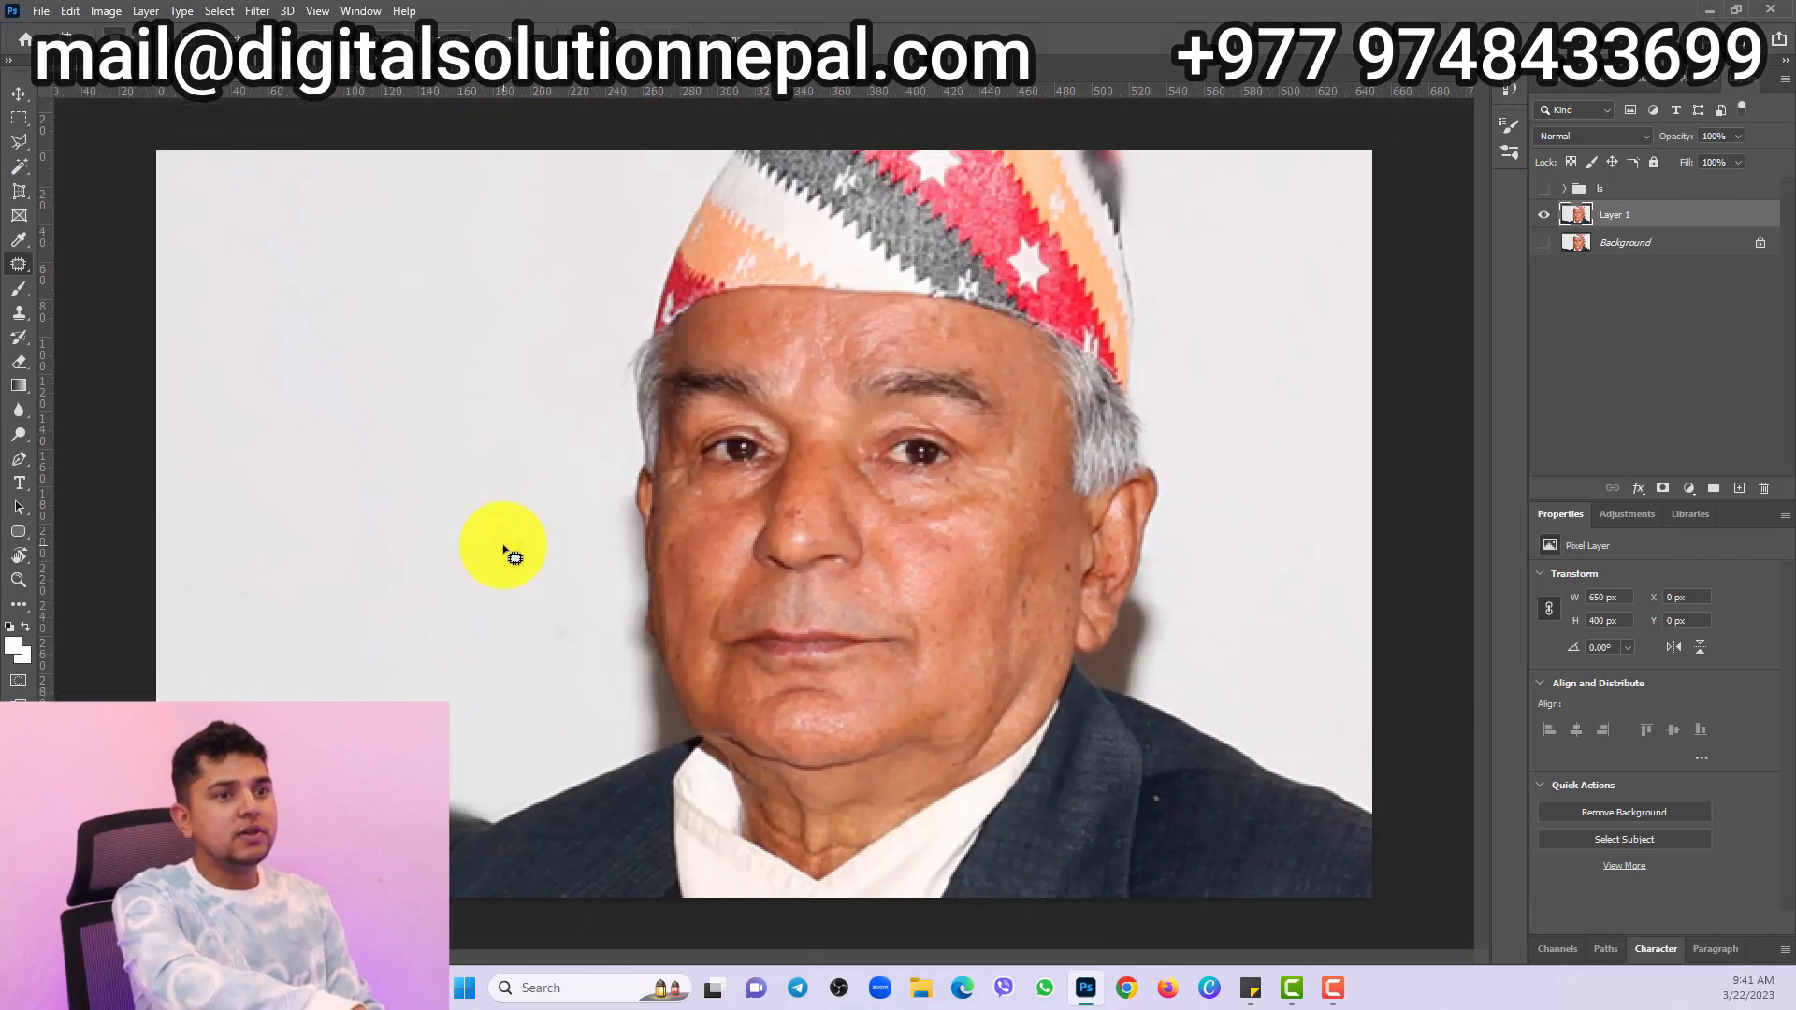
pyautogui.click(1541, 241)
pyautogui.click(1537, 222)
pyautogui.click(1537, 222)
pyautogui.click(1542, 222)
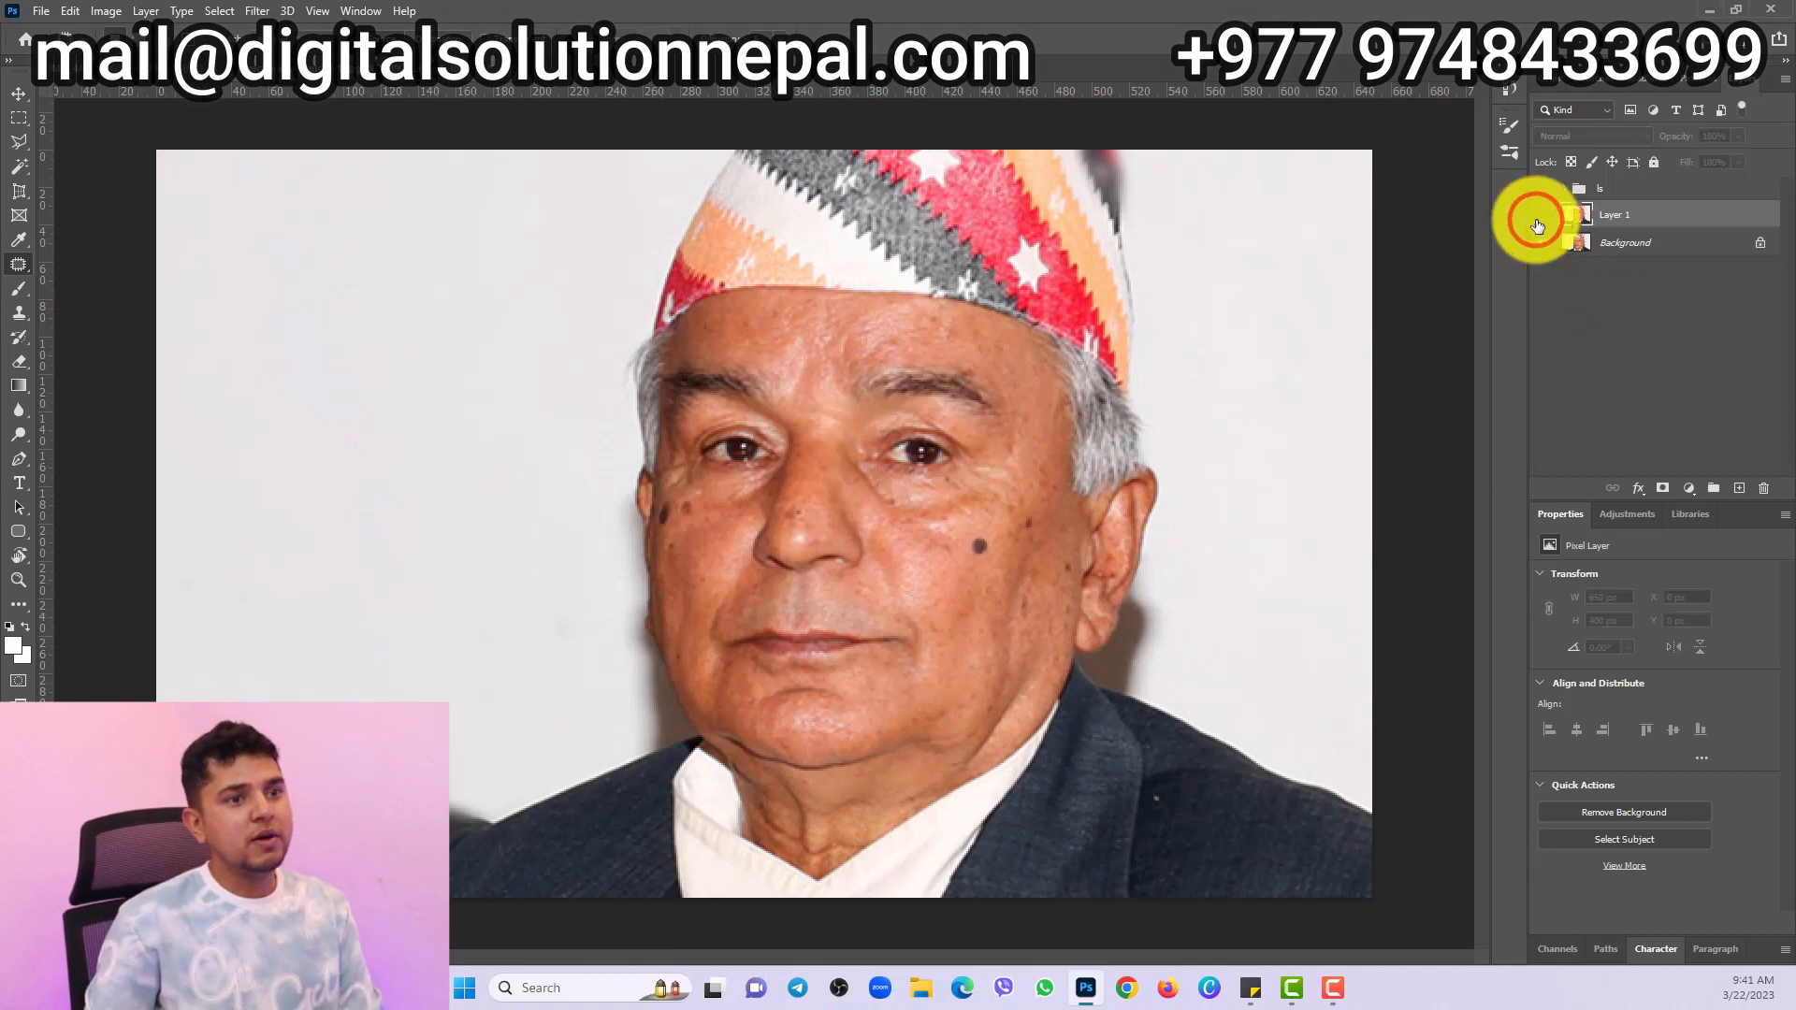
pyautogui.click(1543, 222)
pyautogui.click(1544, 221)
pyautogui.click(1544, 222)
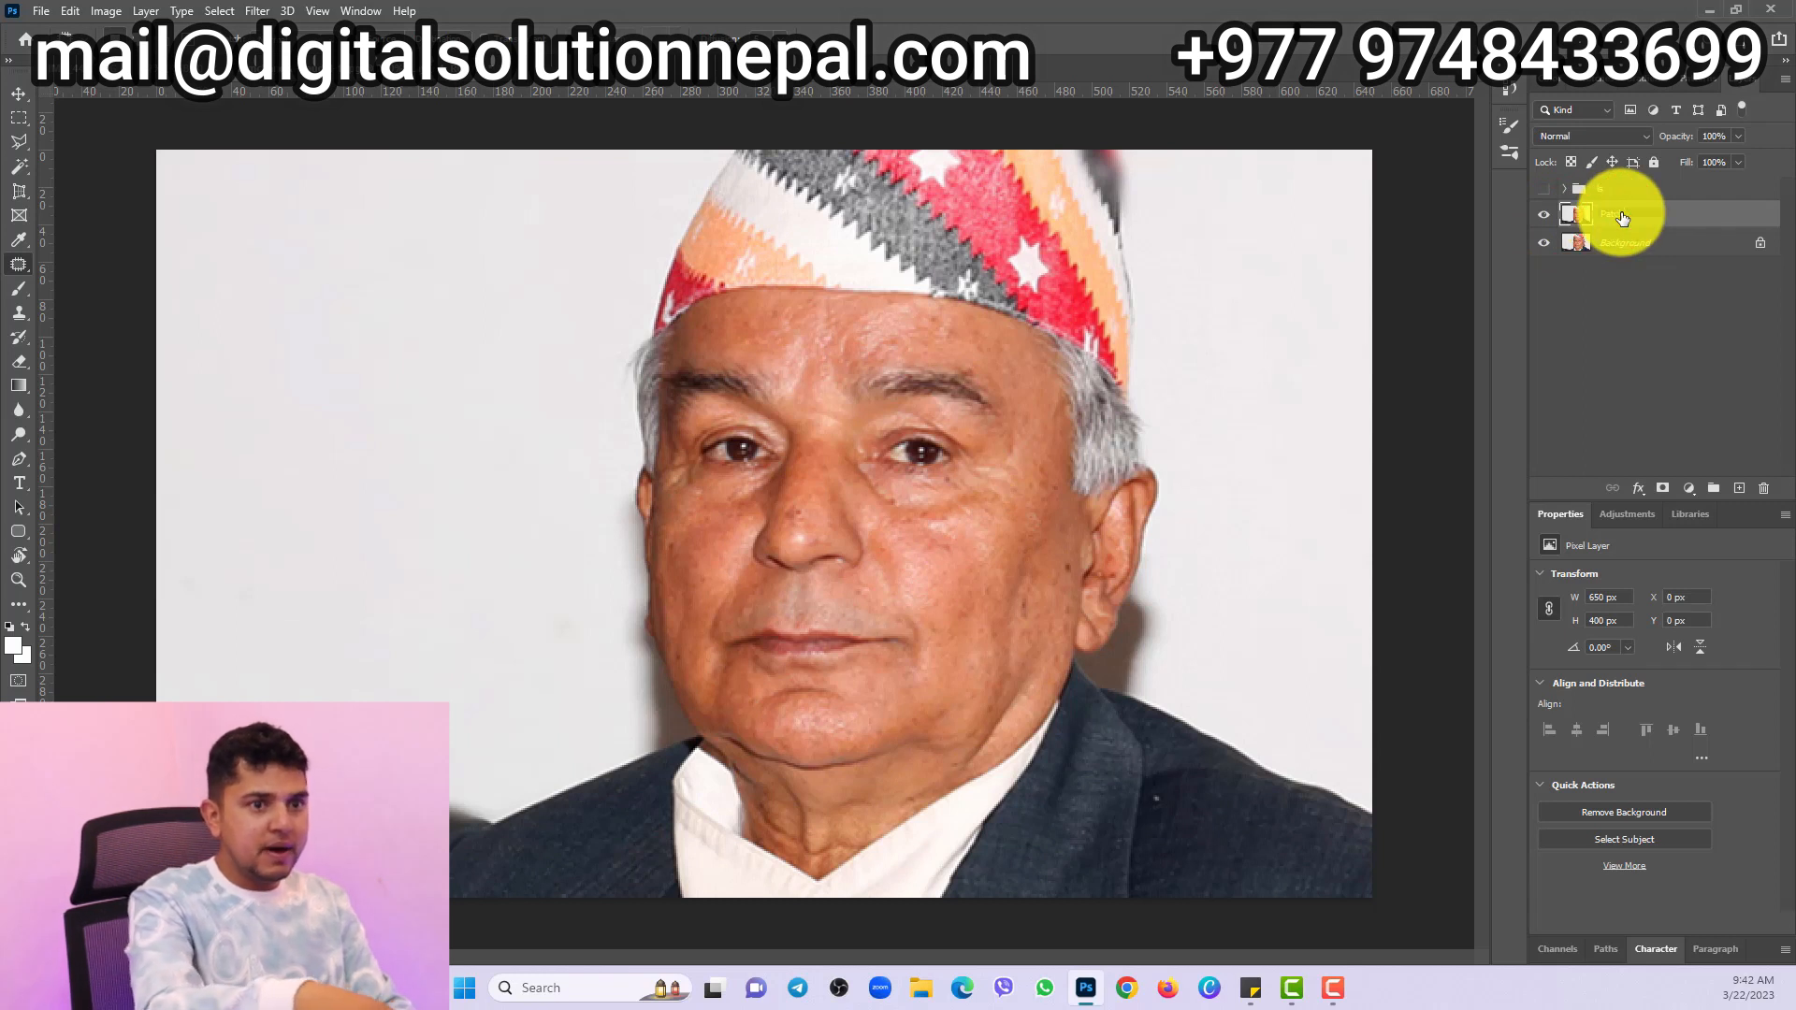
# - Hide the Patch layer and add a new empty layer above it
pyautogui.click(1544, 214)
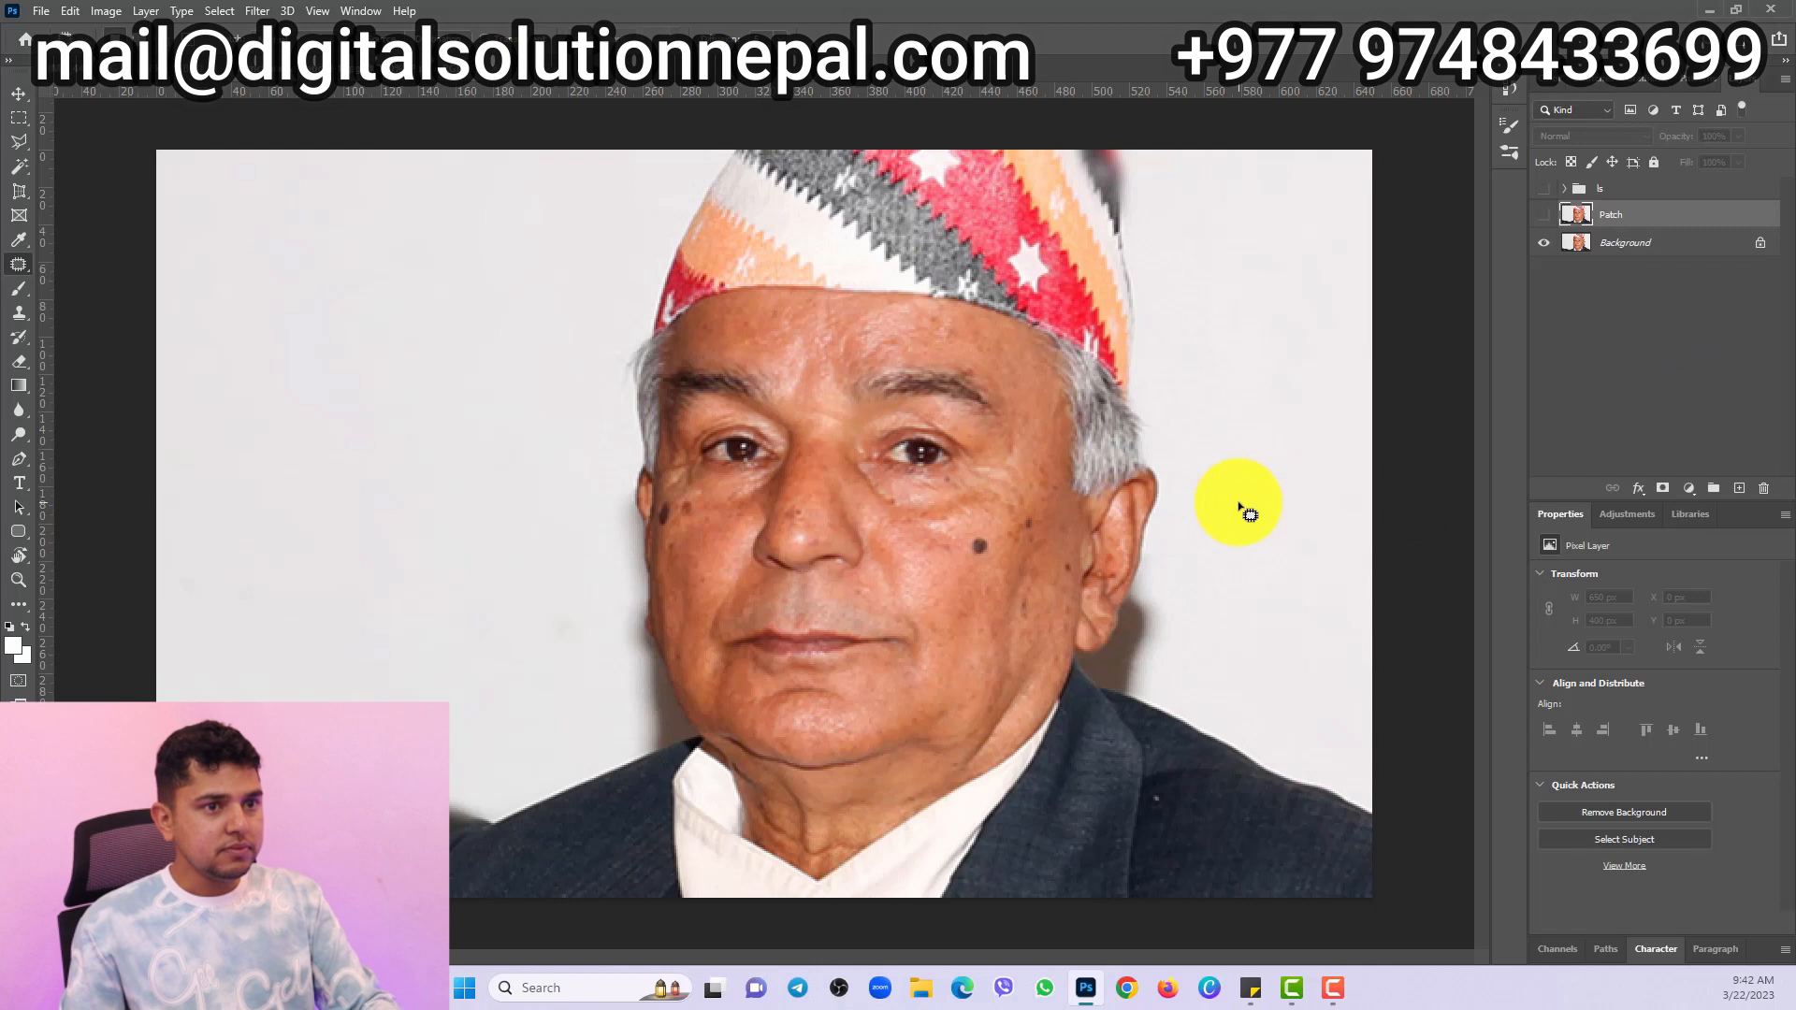
pyautogui.hotkey('ctrl', 'shift', 'alt', 'n')
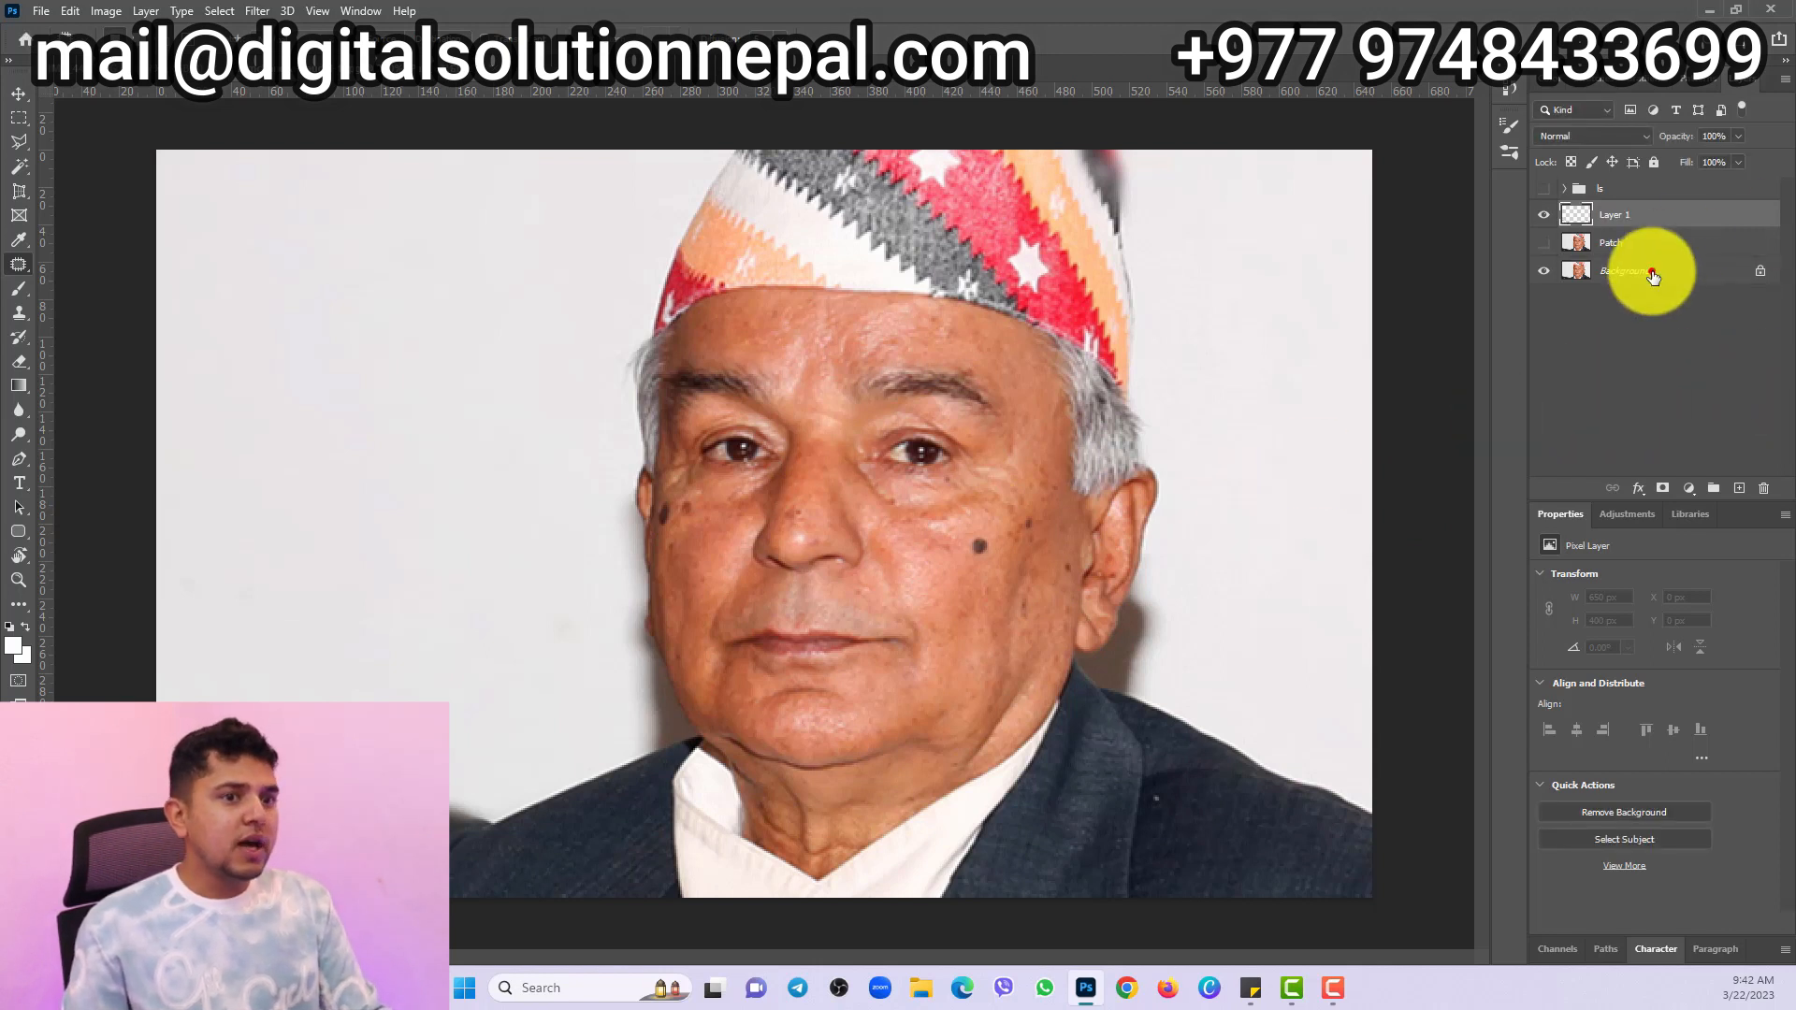
# - Duplicate the Background layer and leave only the copy visible
pyautogui.click(1613, 270)
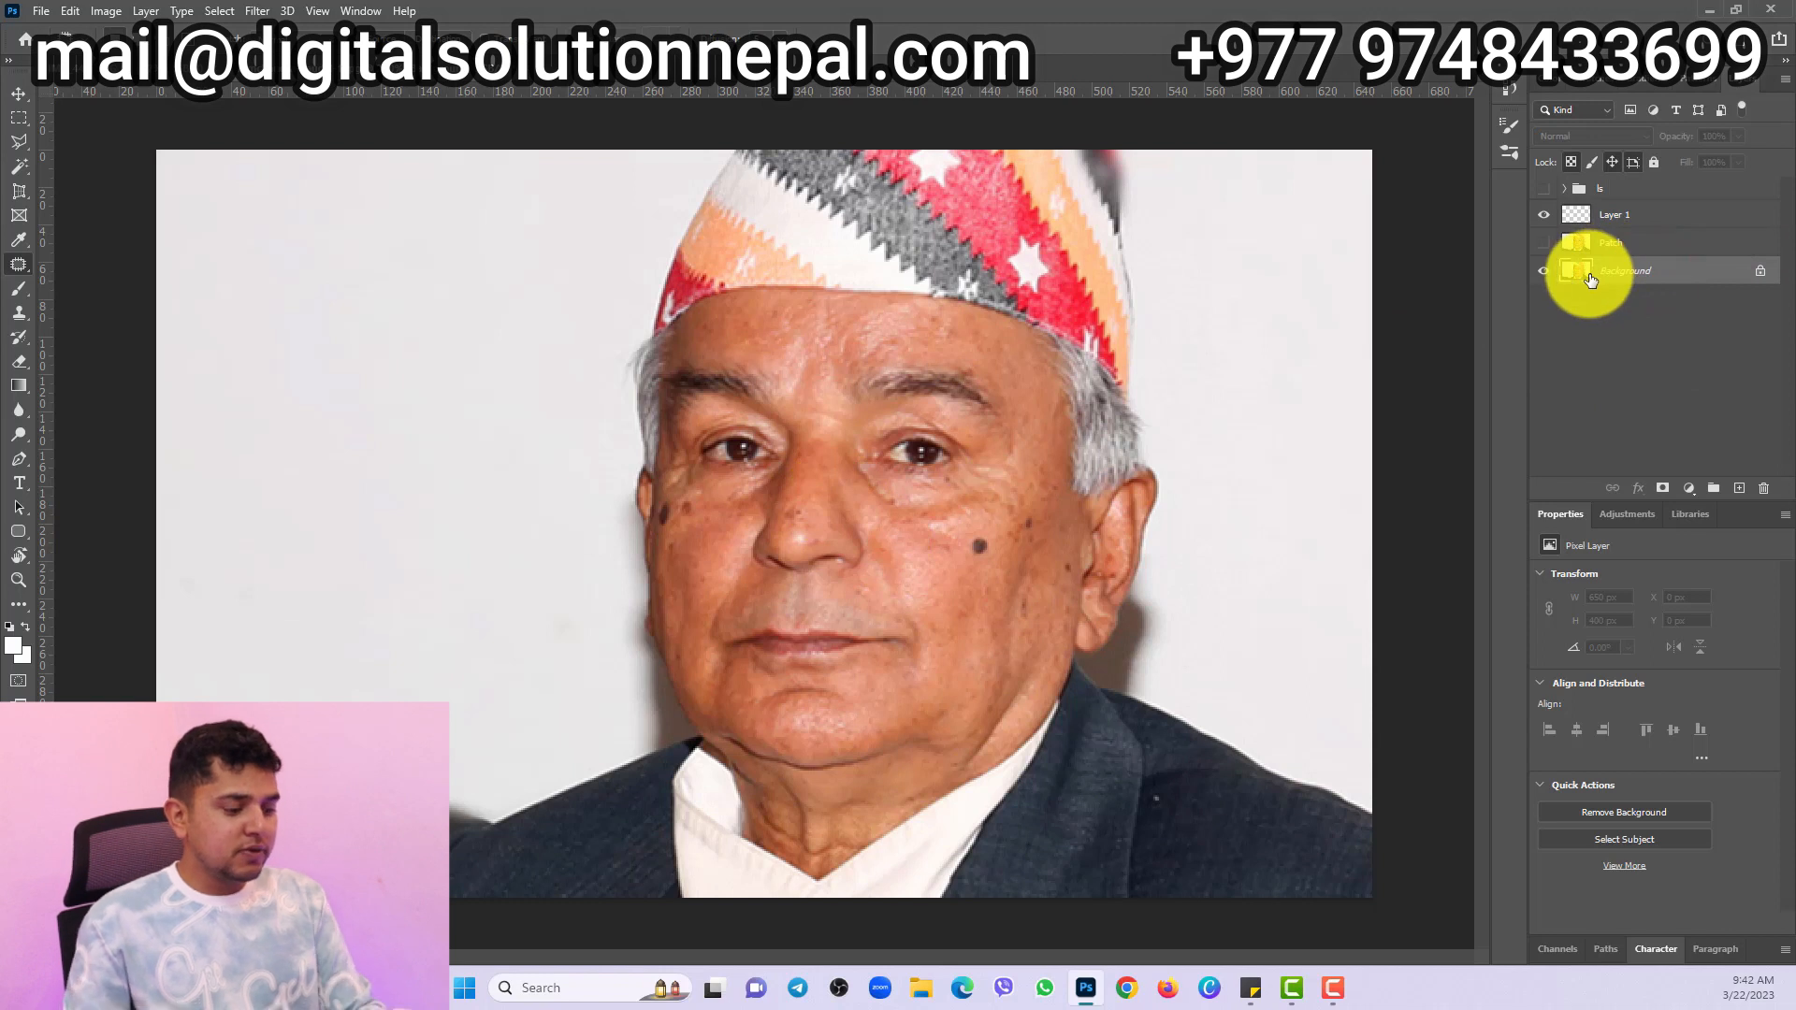
pyautogui.hotkey('ctrl', 'j')
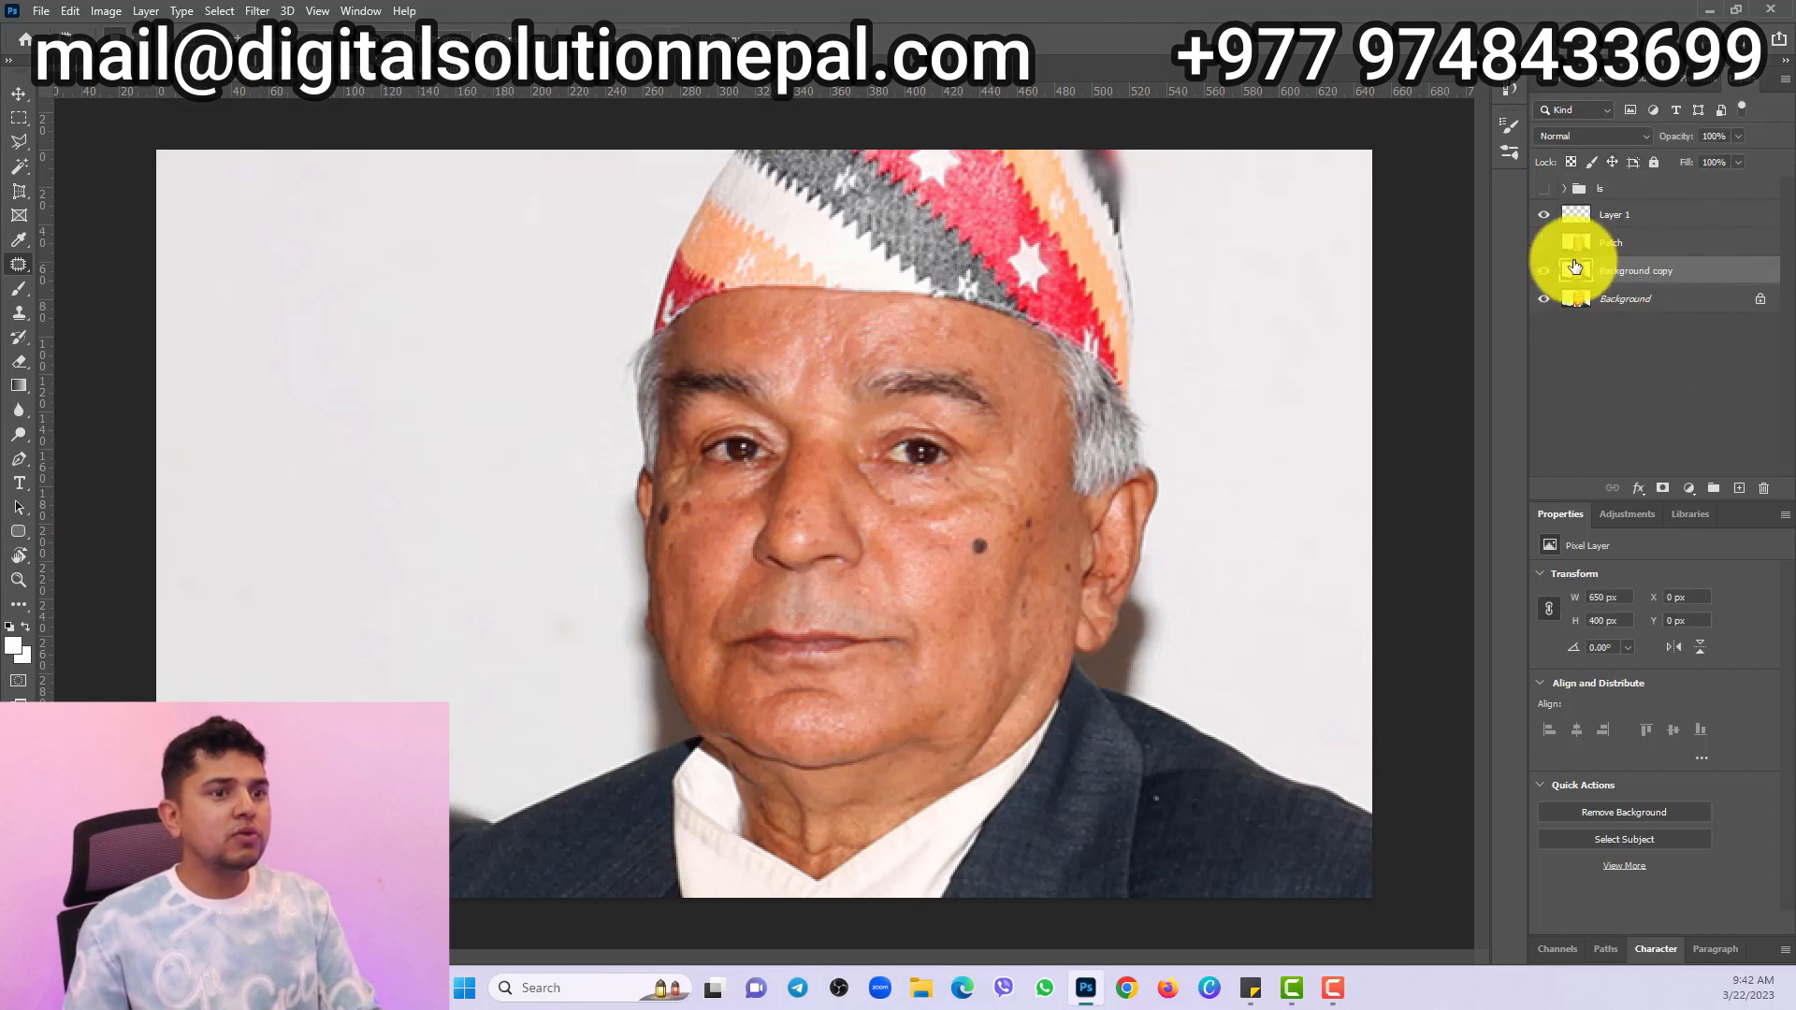
pyautogui.click(1544, 298)
pyautogui.click(1544, 214)
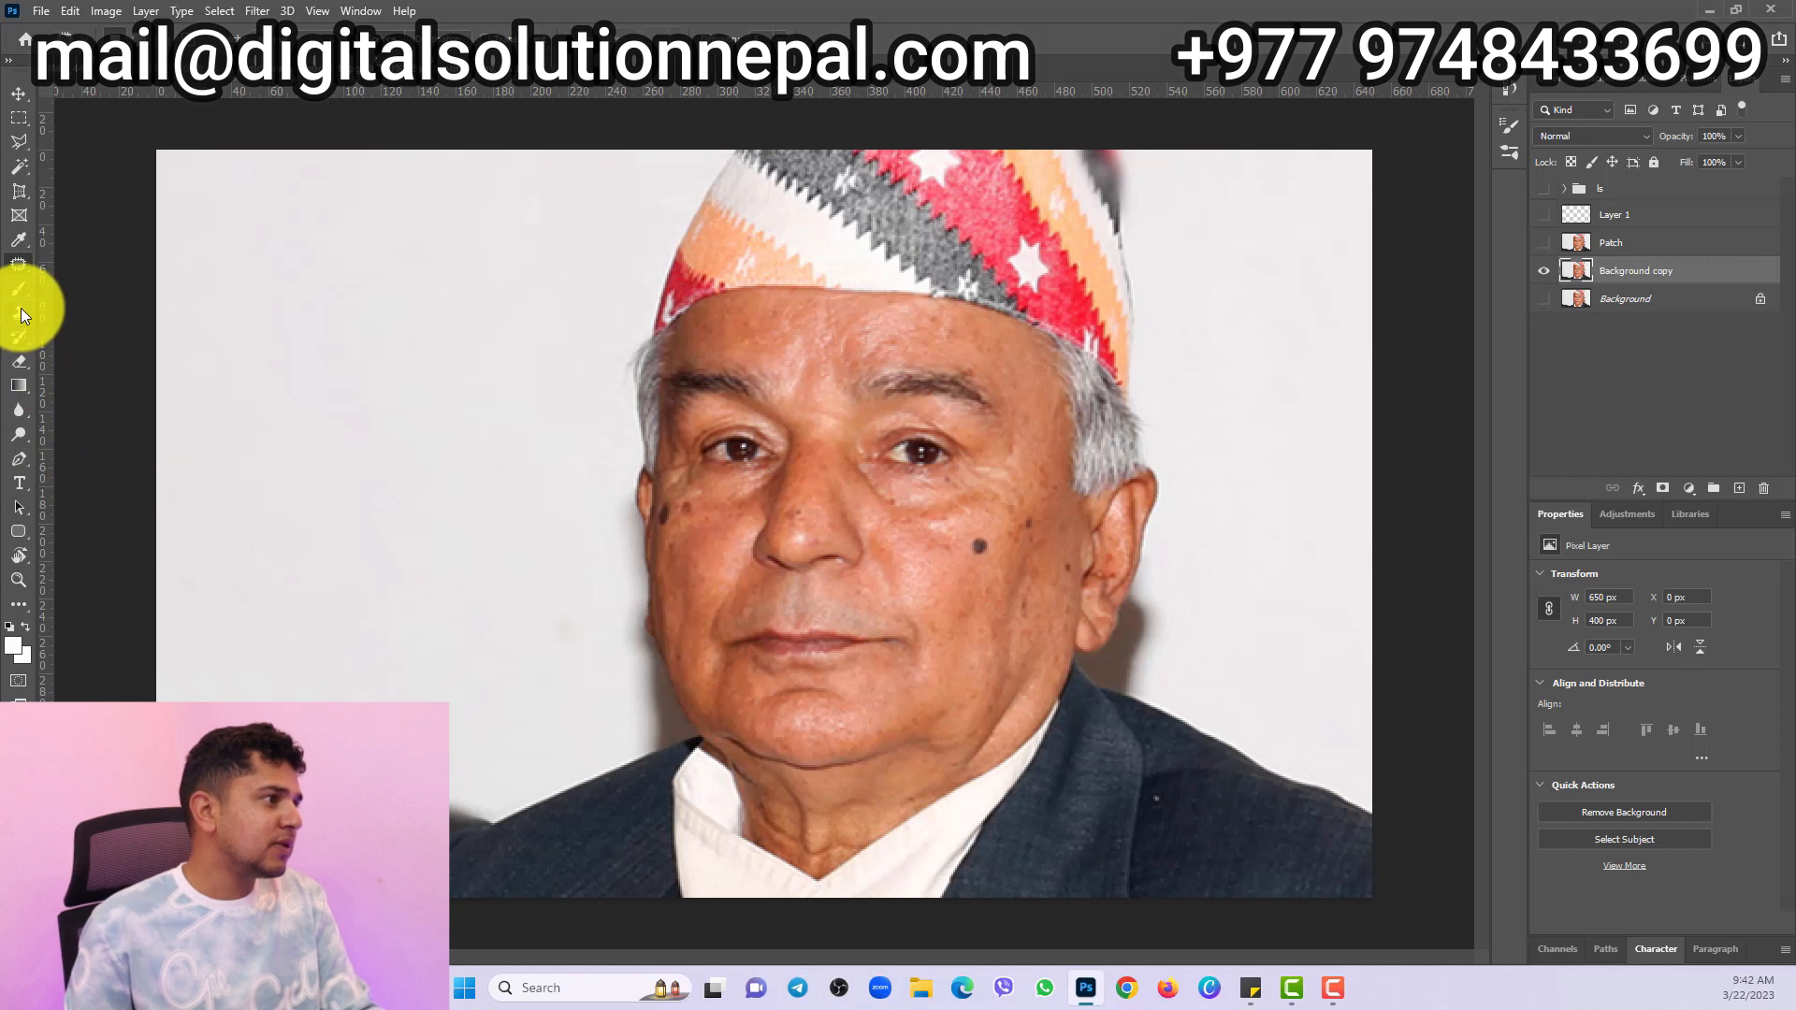
# - With the Healing Brush, sample clean cheek skin beside the nose and paint out the large mole and the spots near it
pyautogui.rightClick(18, 265)
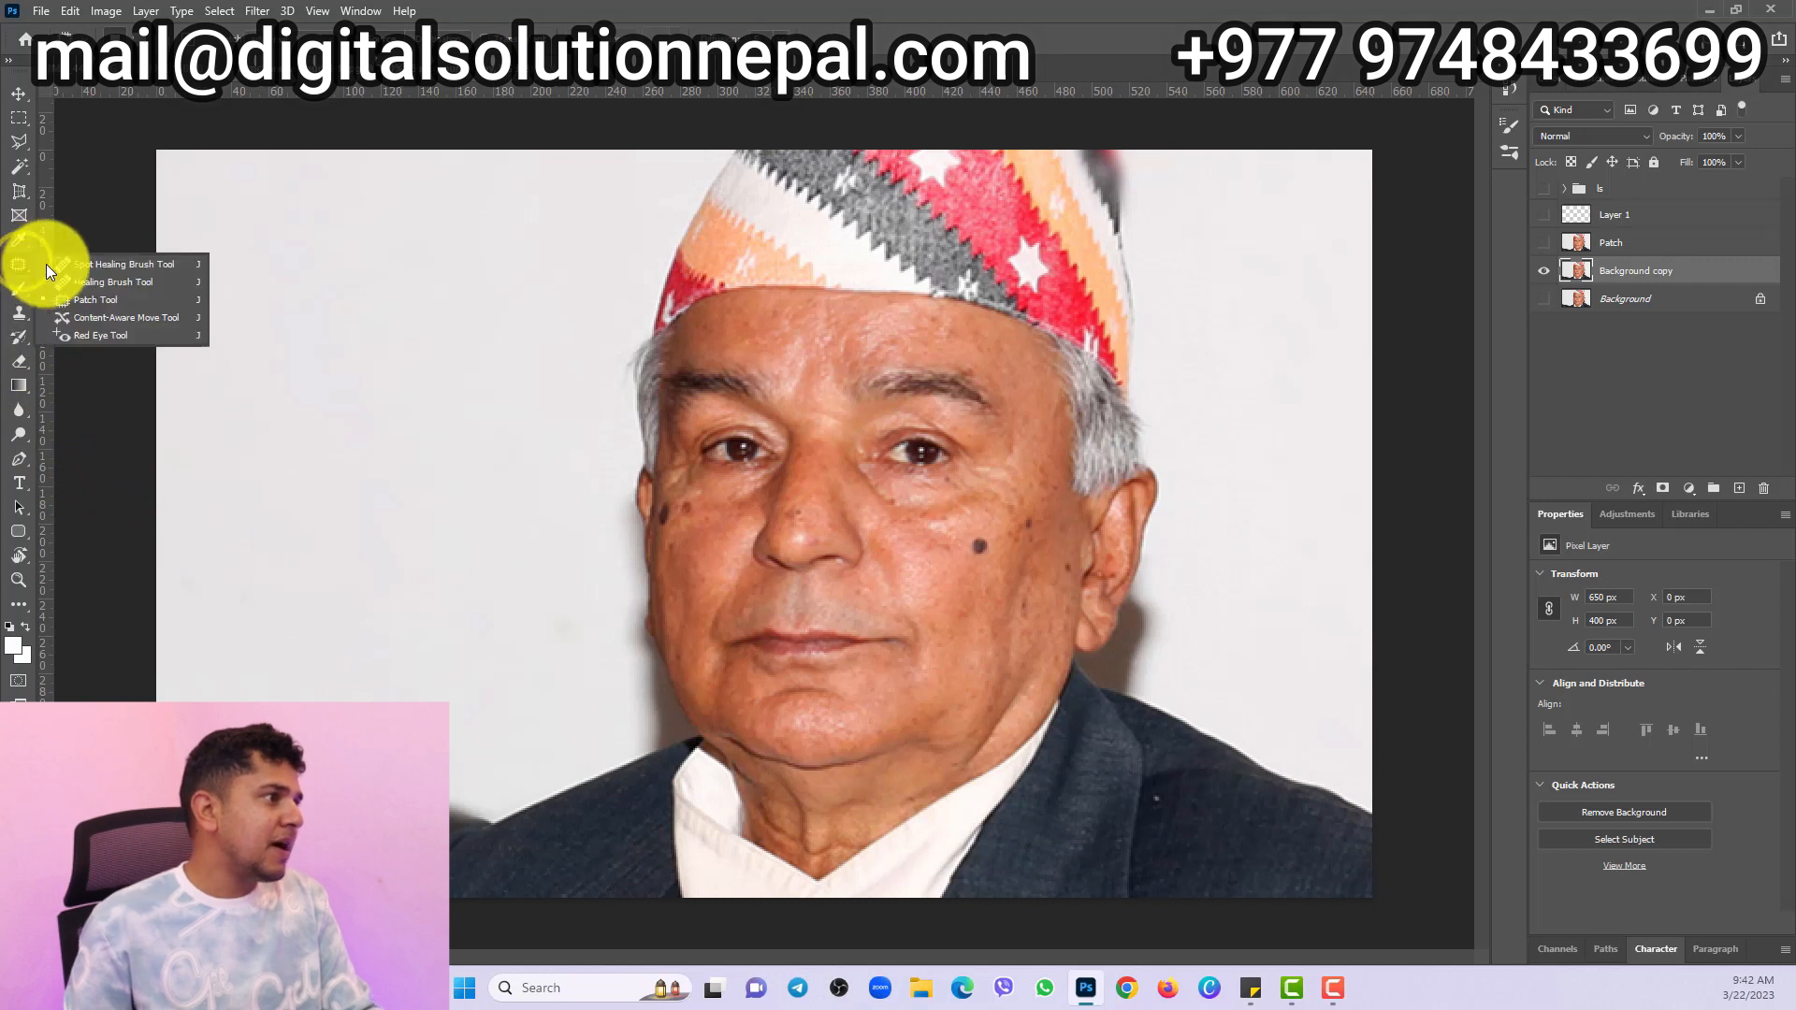
pyautogui.click(114, 281)
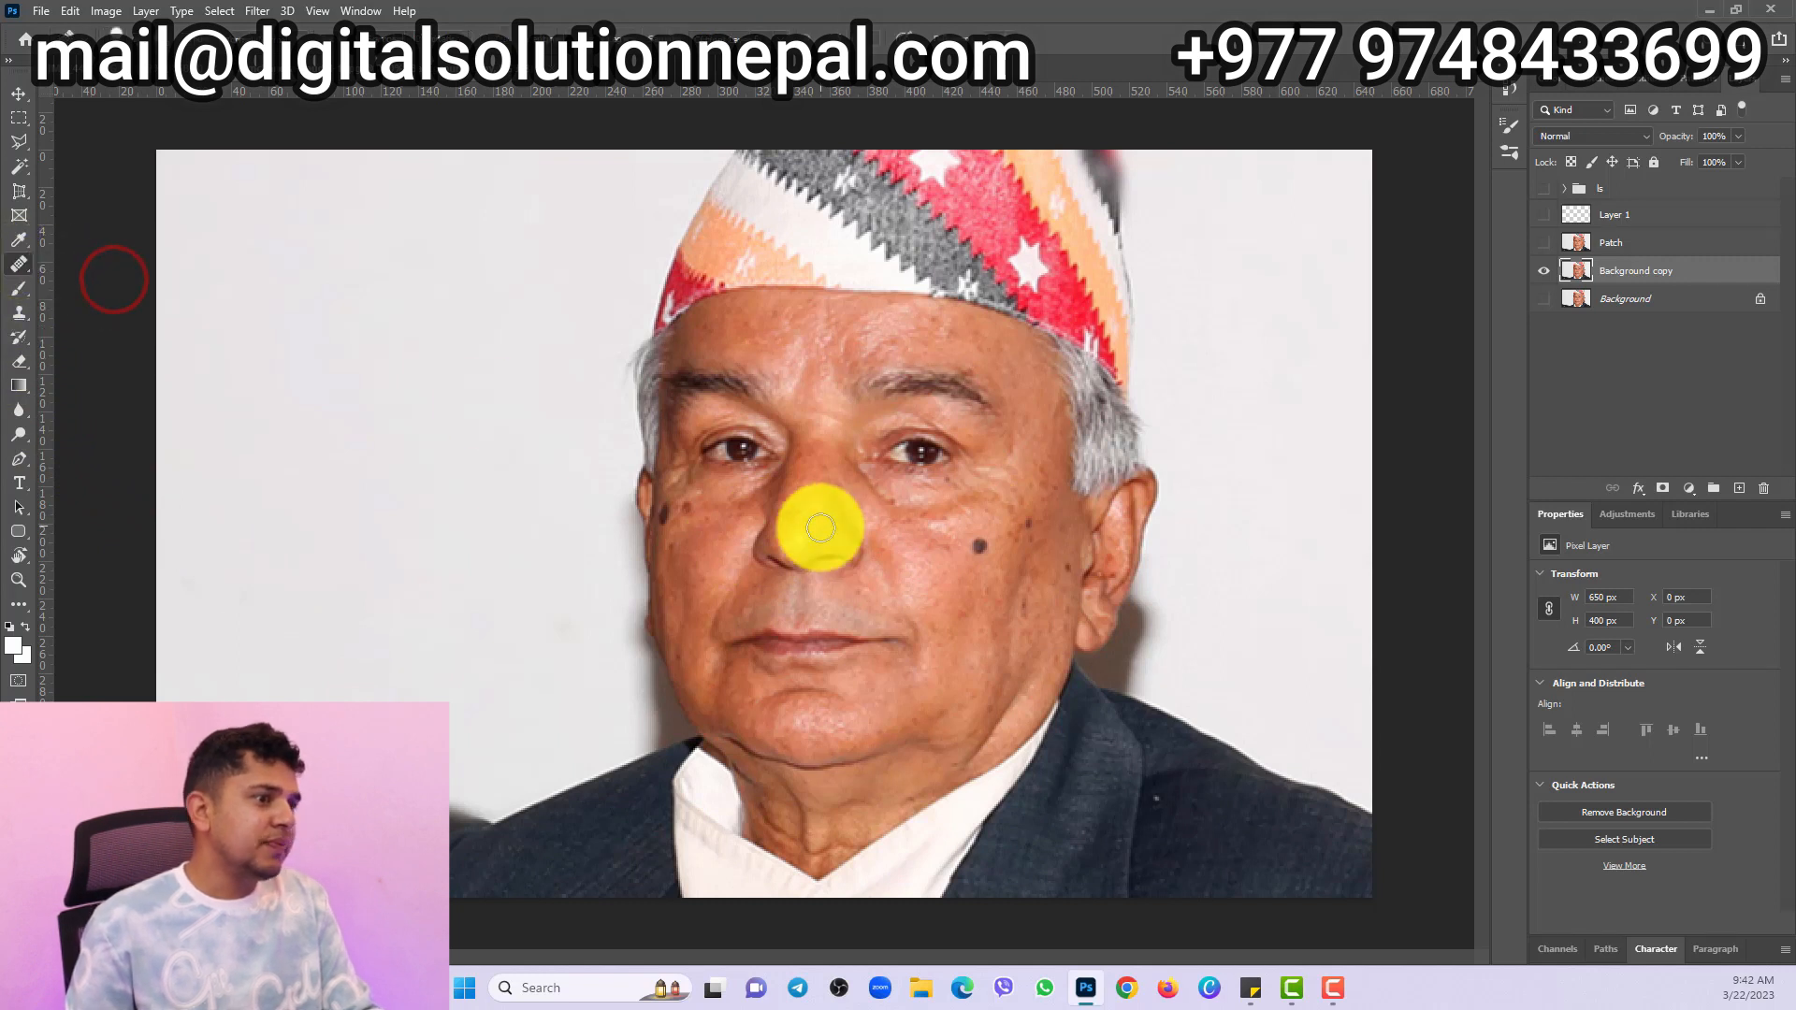
pyautogui.hotkey('ctrl', '+')
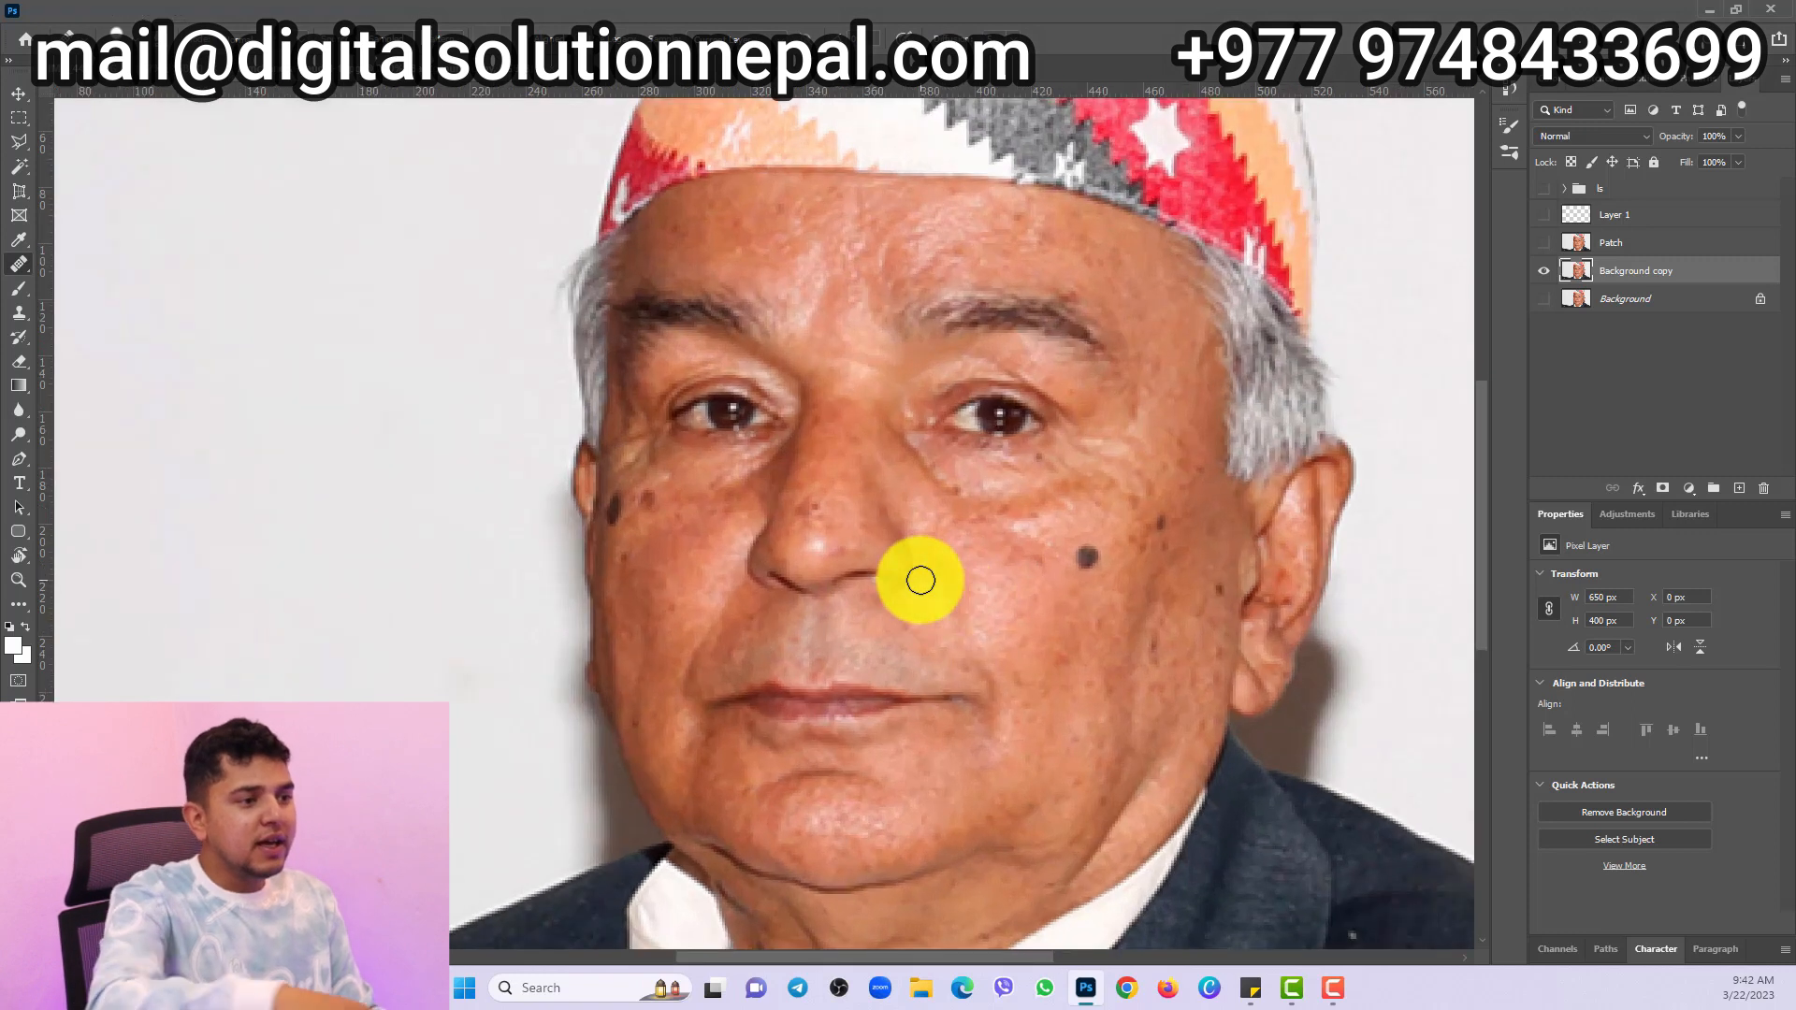
pyautogui.moveTo(1053, 604); pyautogui.dragTo(962, 586)
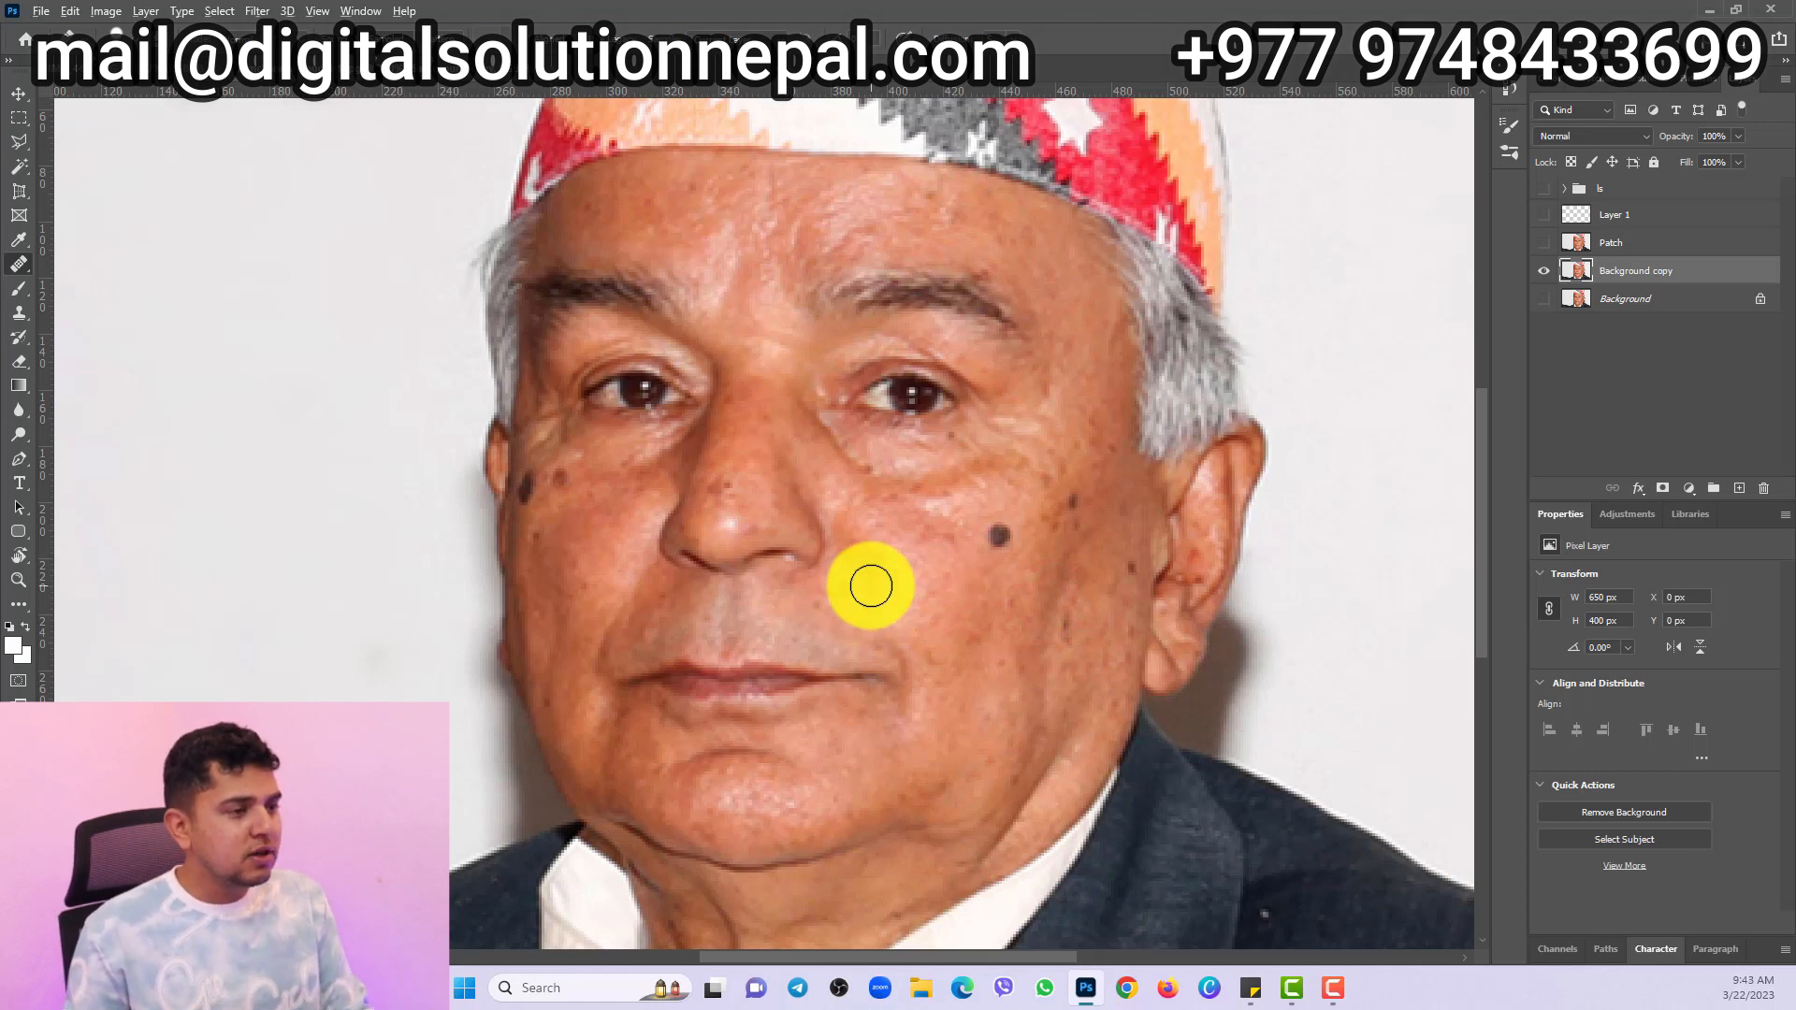
pyautogui.click(880, 566)
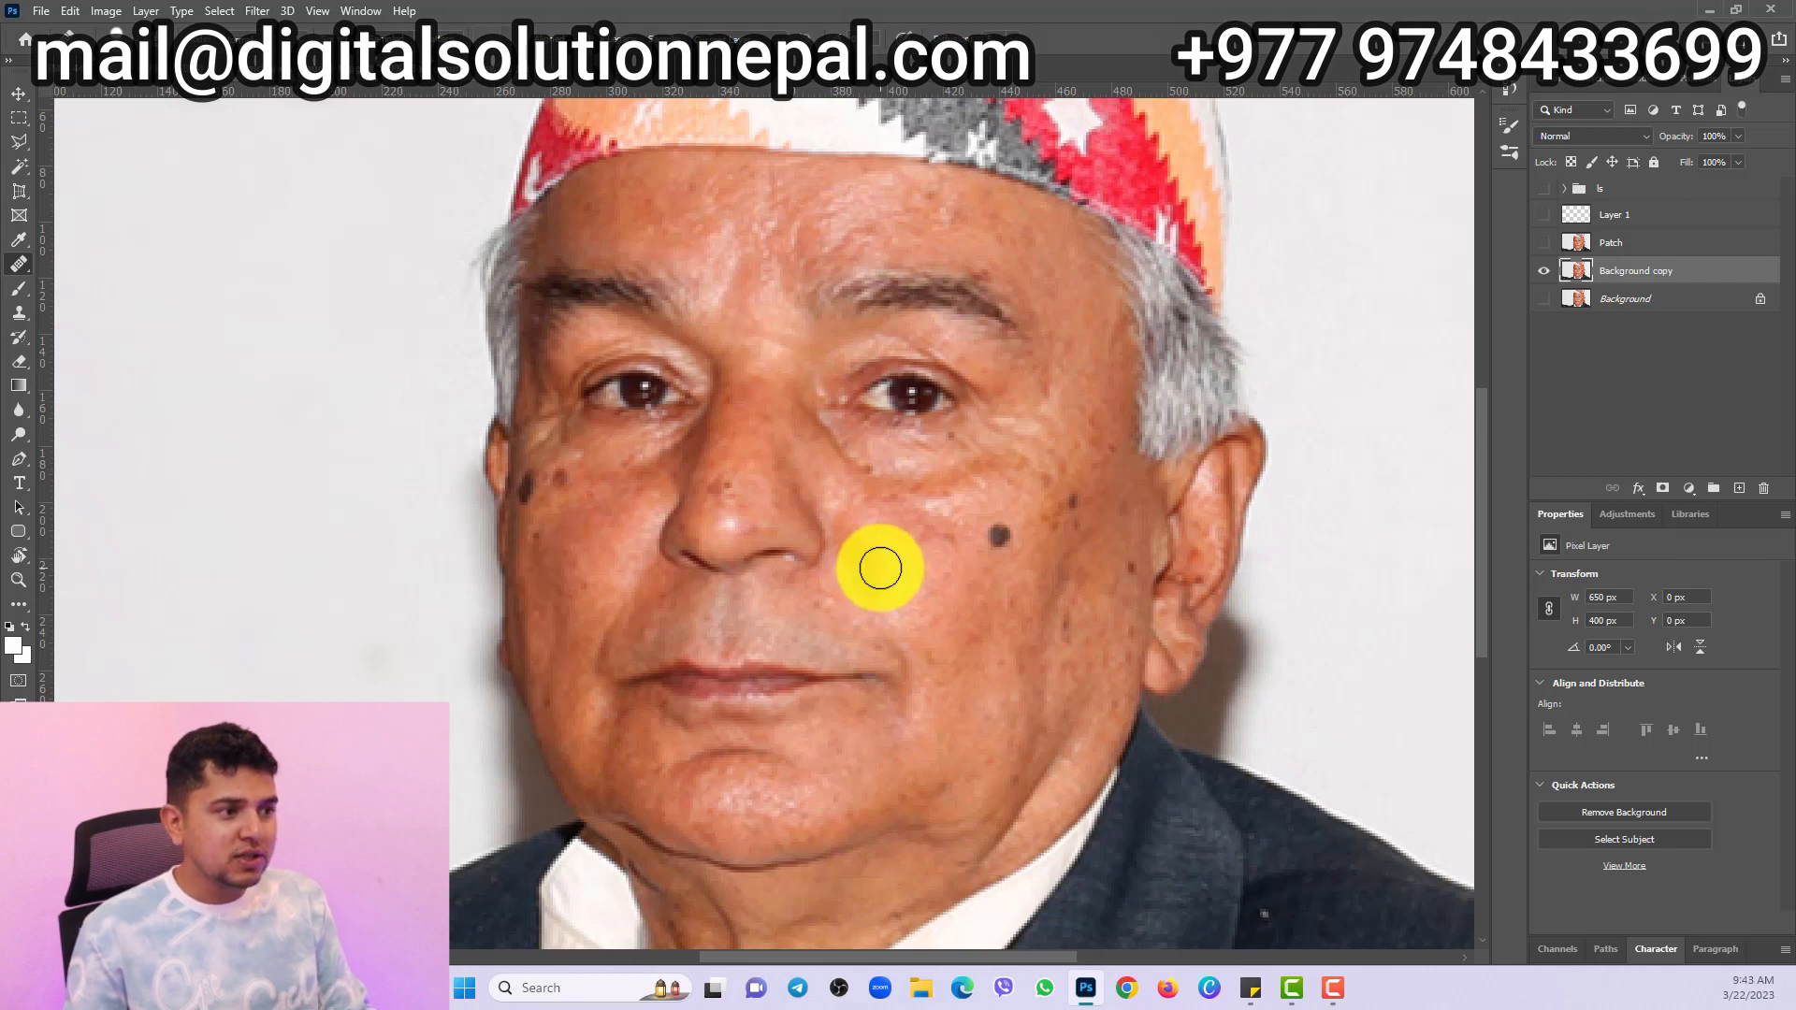
pyautogui.click(993, 538)
pyautogui.click(1066, 495)
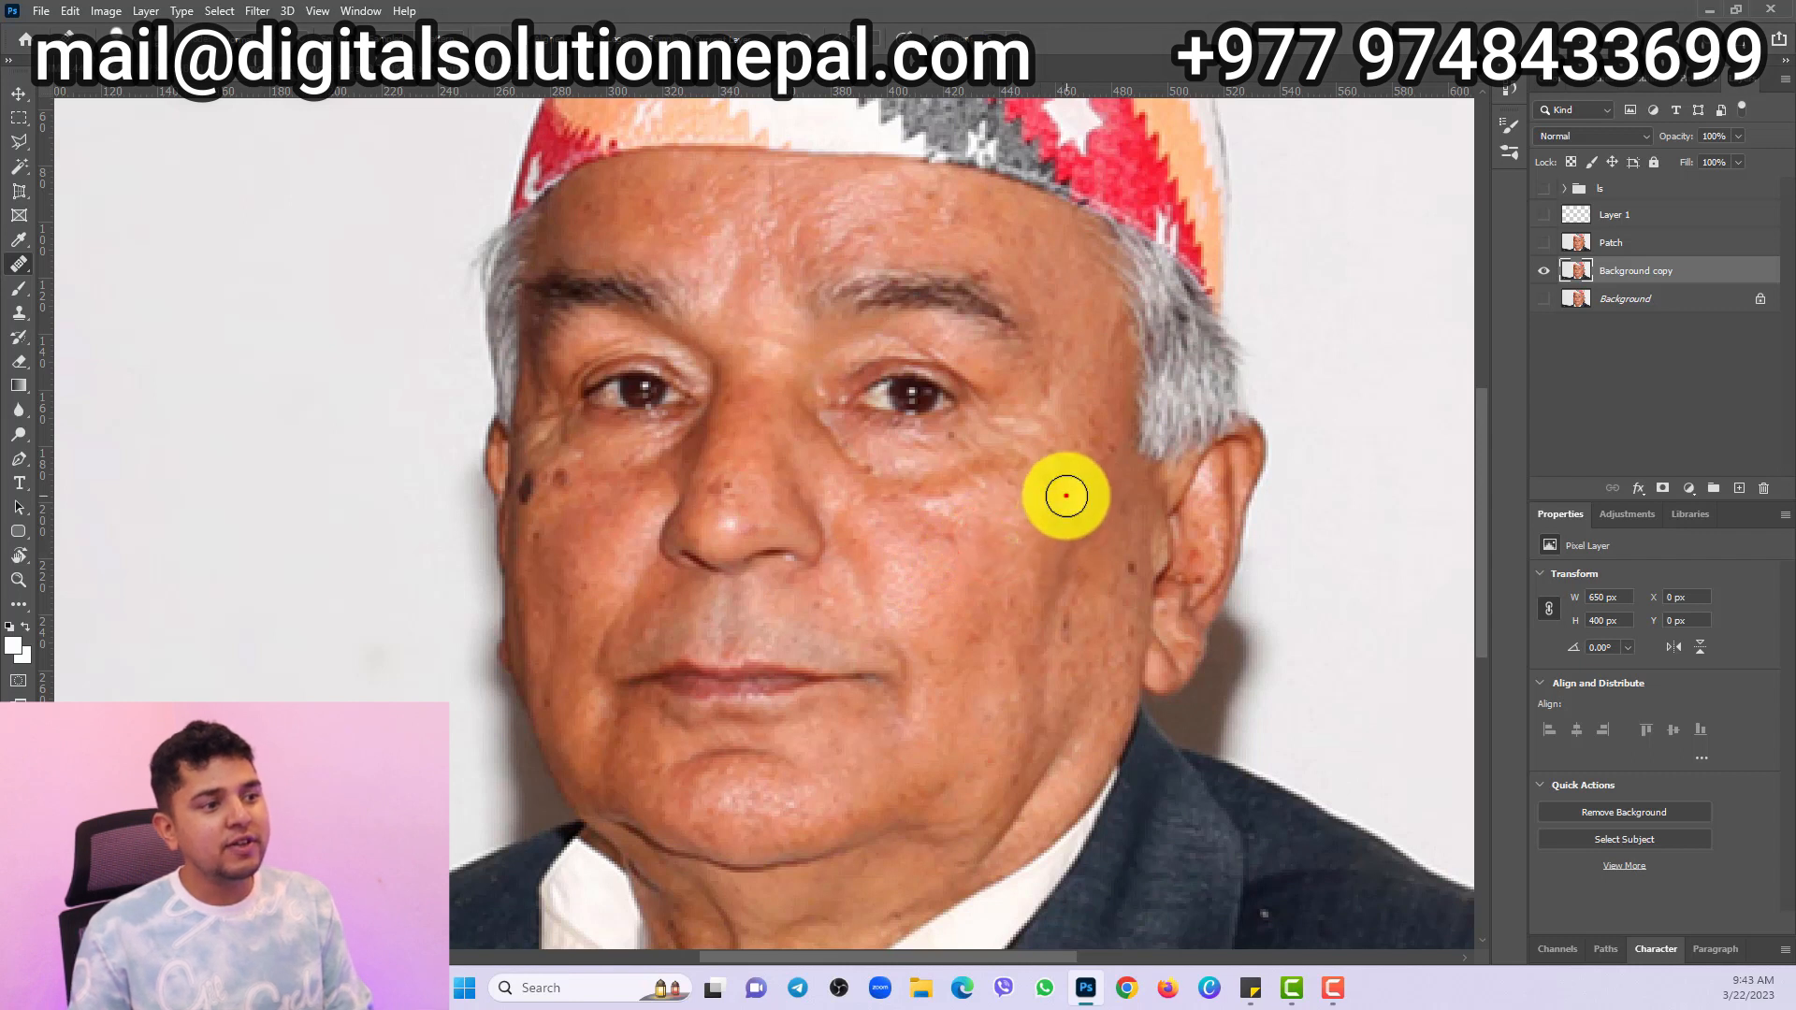
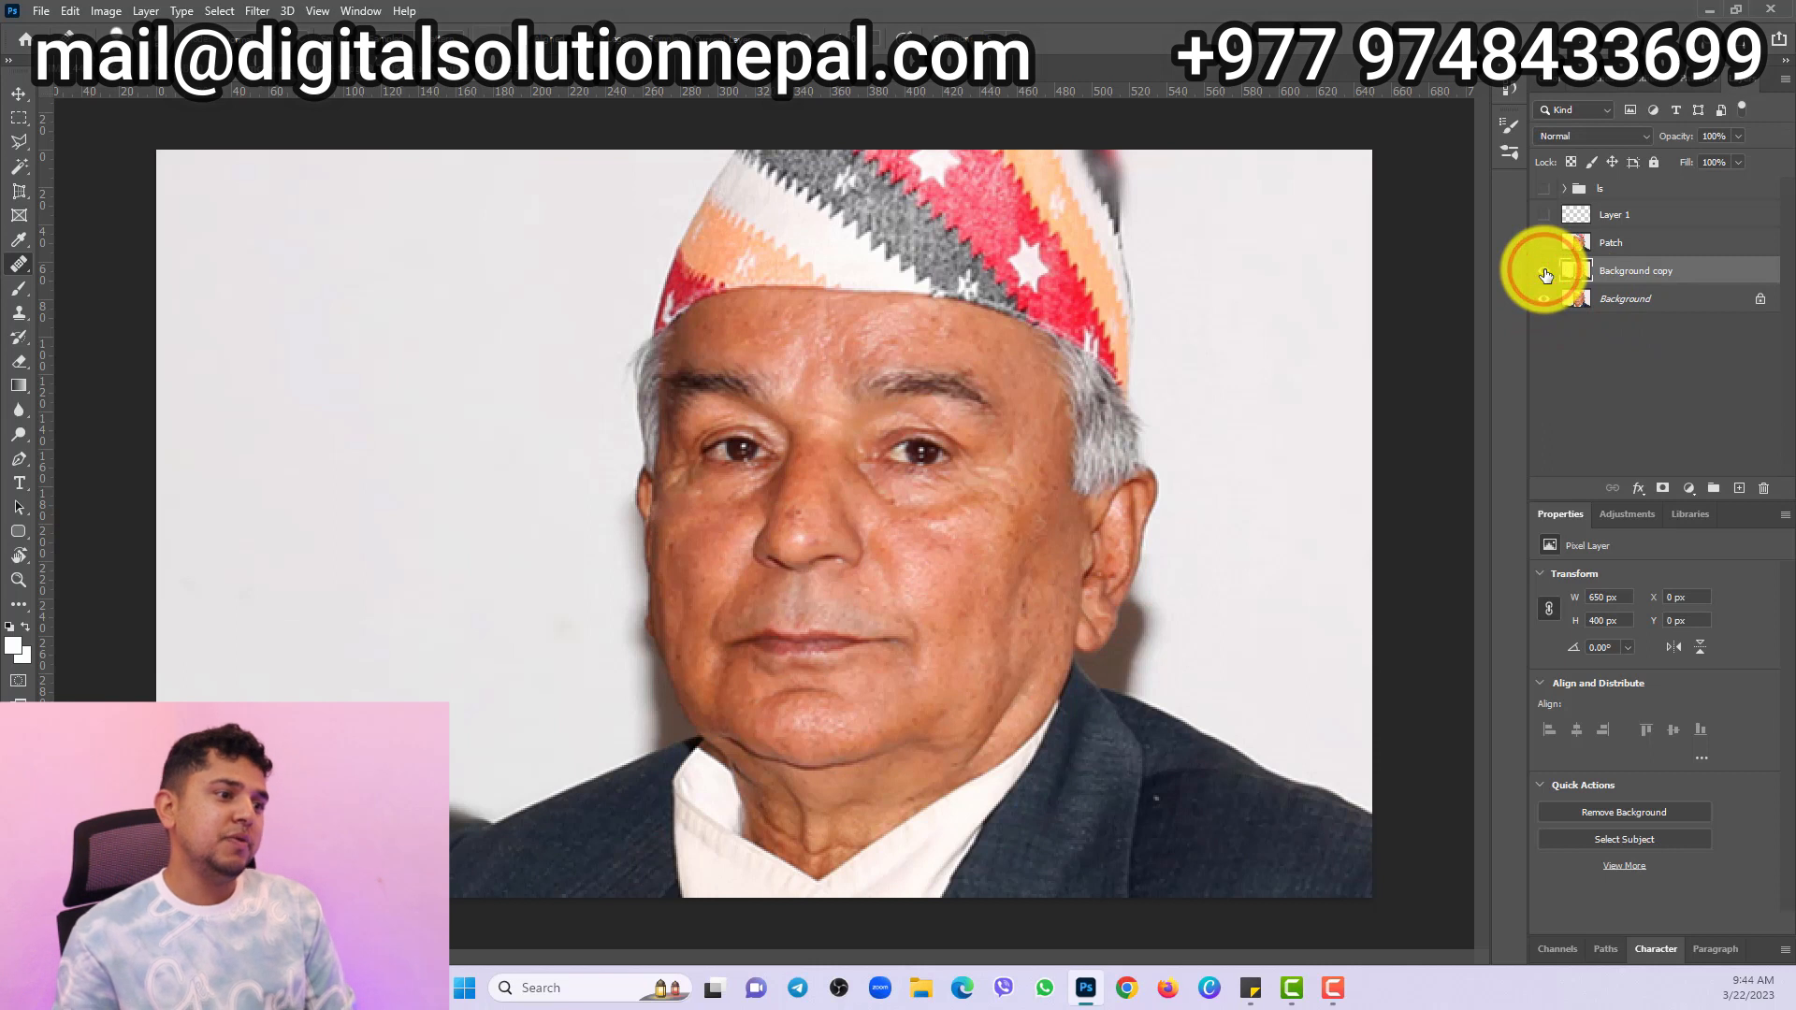
# - Rename the Background copy layer as Healing Brush Tool and delete the empty Layer 1
pyautogui.click(1544, 271)
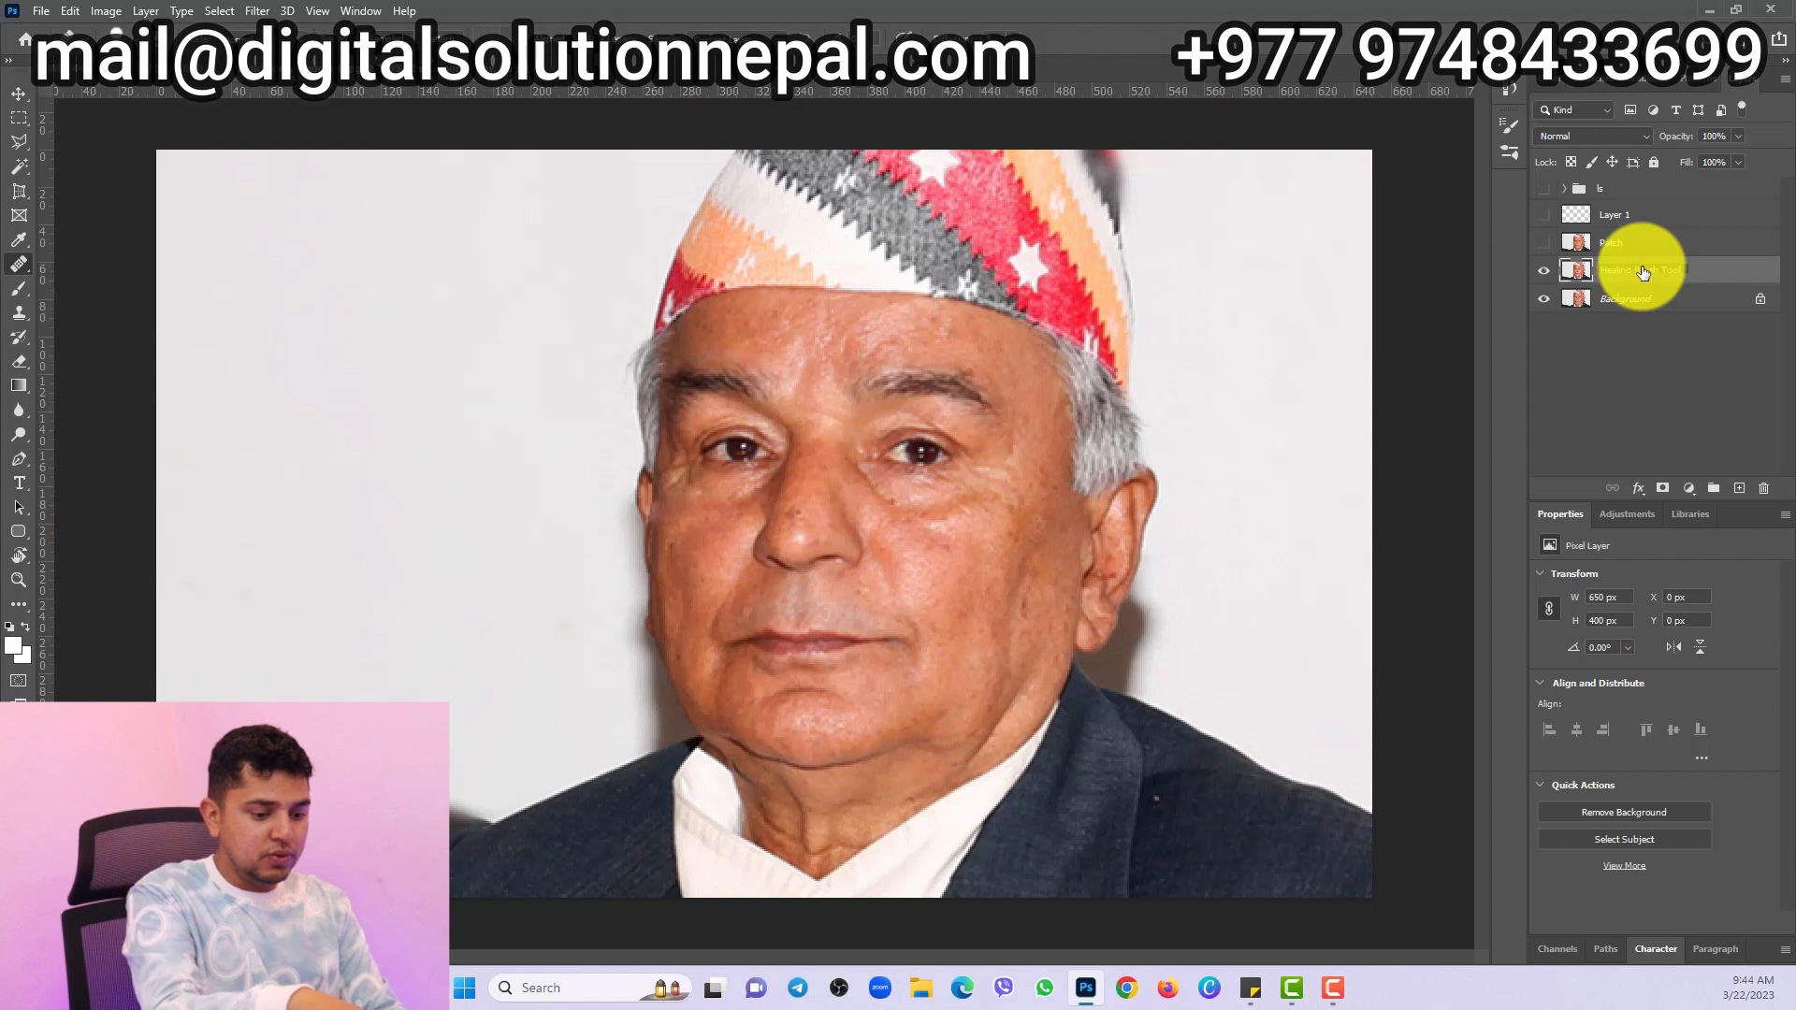
pyautogui.click(1602, 216)
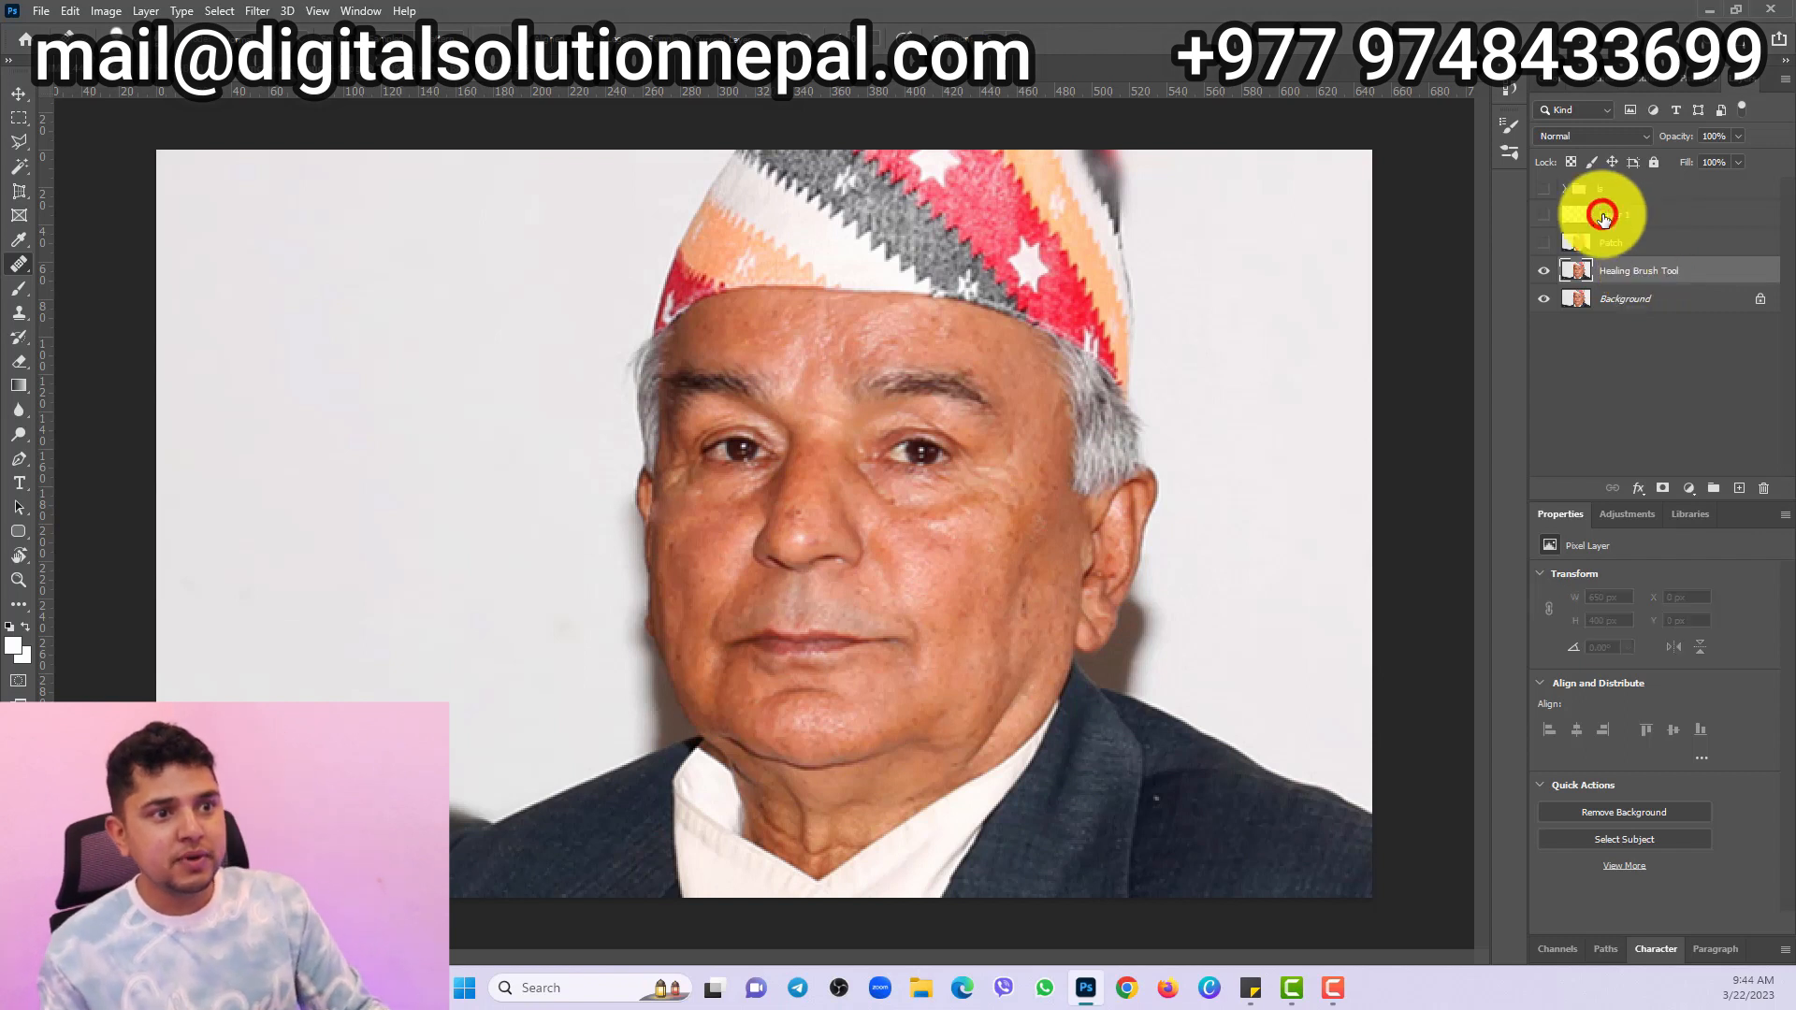
pyautogui.press('Delete')
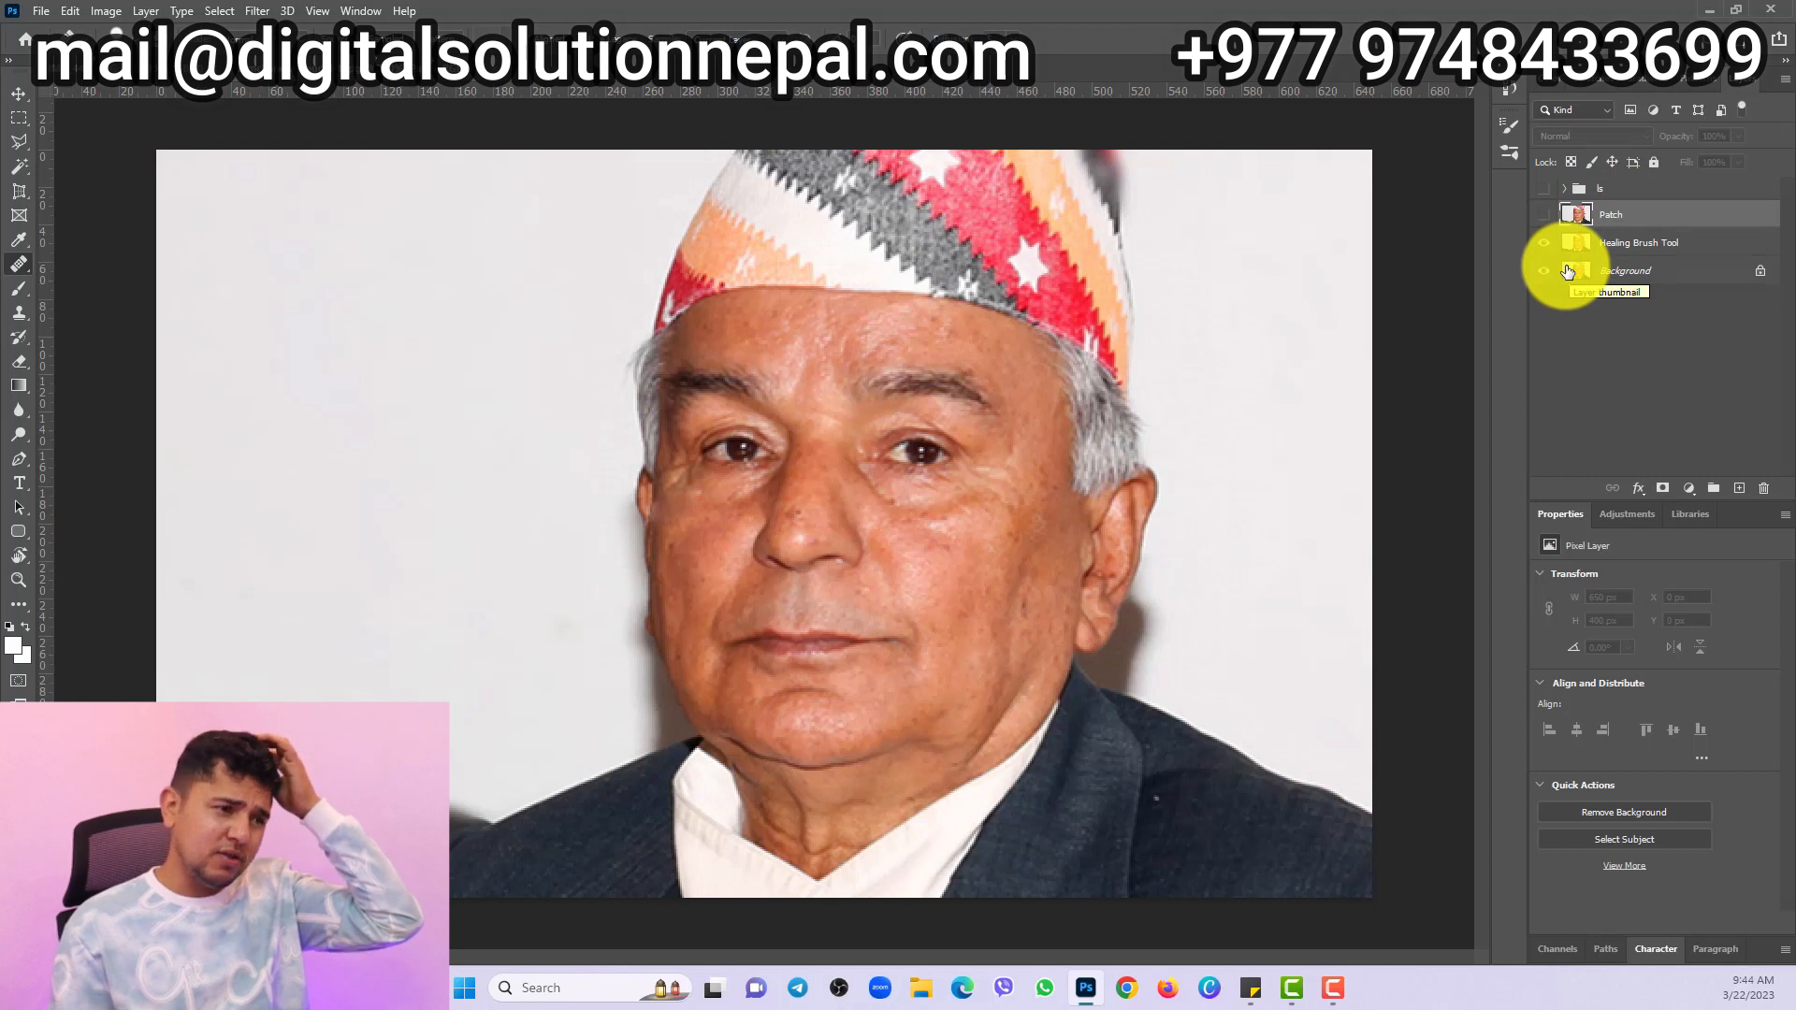
# - Switch to the Move tool and make the Healing Brush Tool layer active
pyautogui.click(1611, 191)
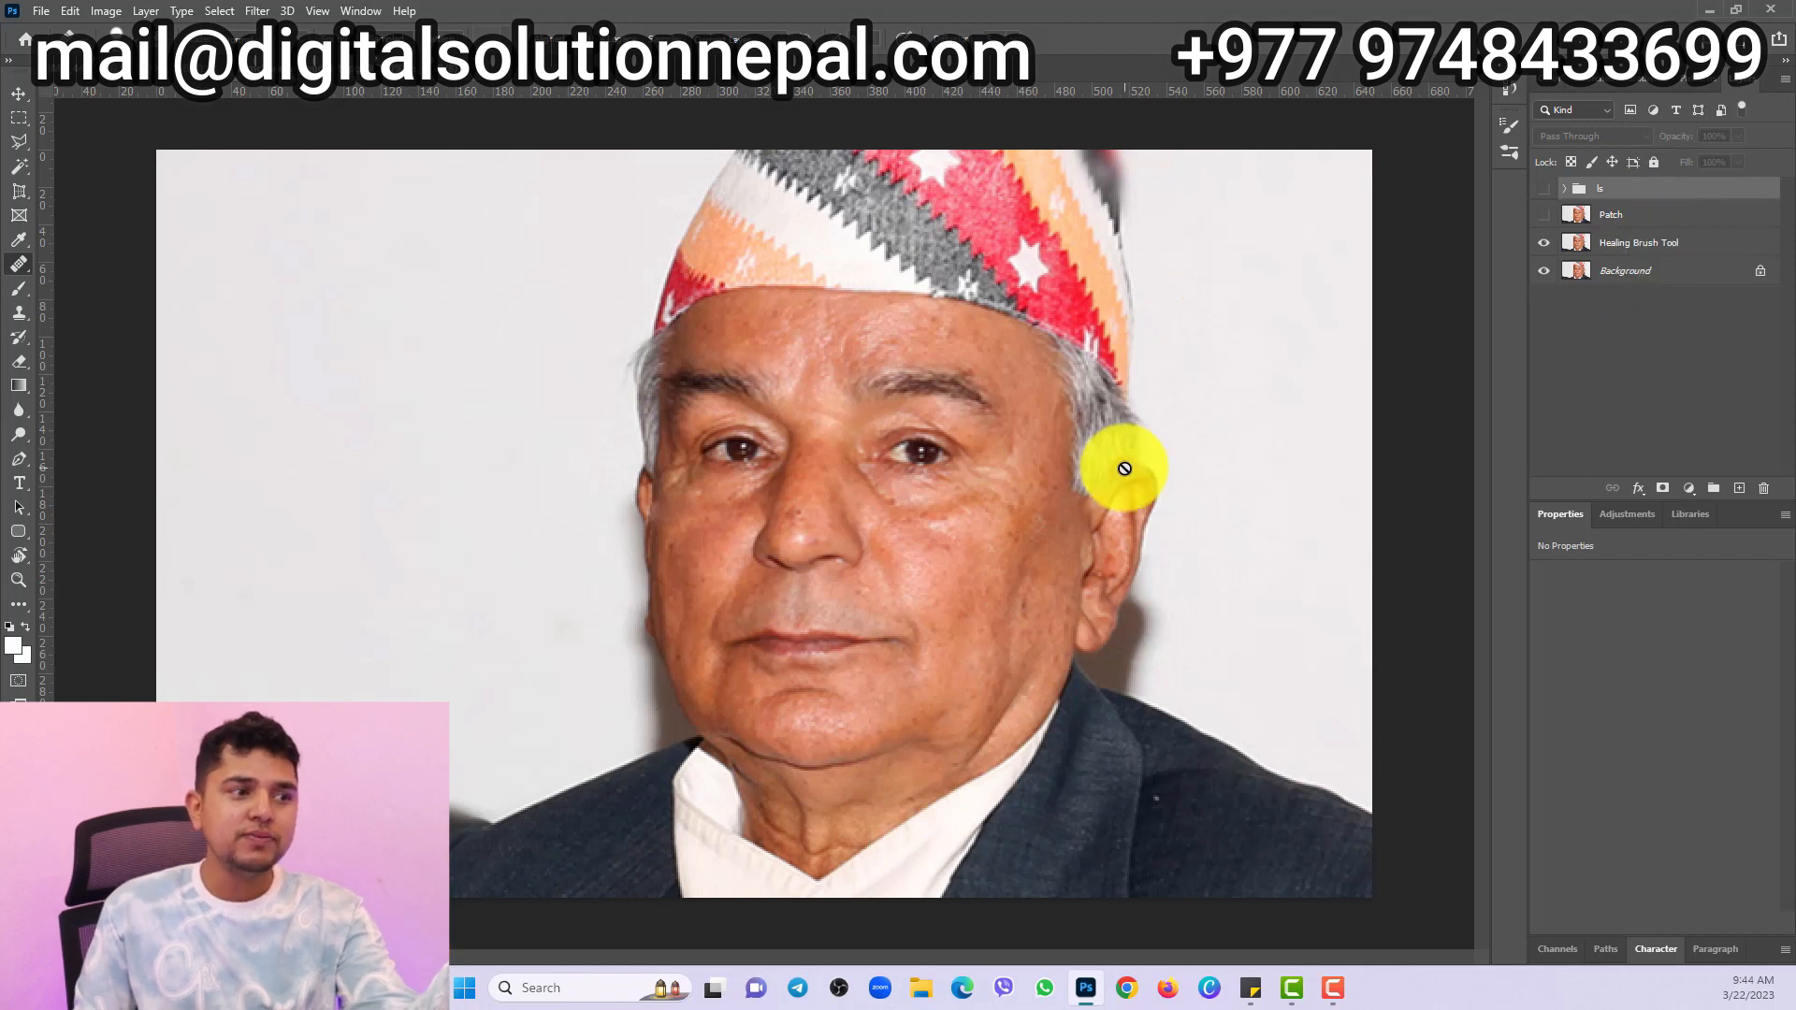
pyautogui.click(18, 93)
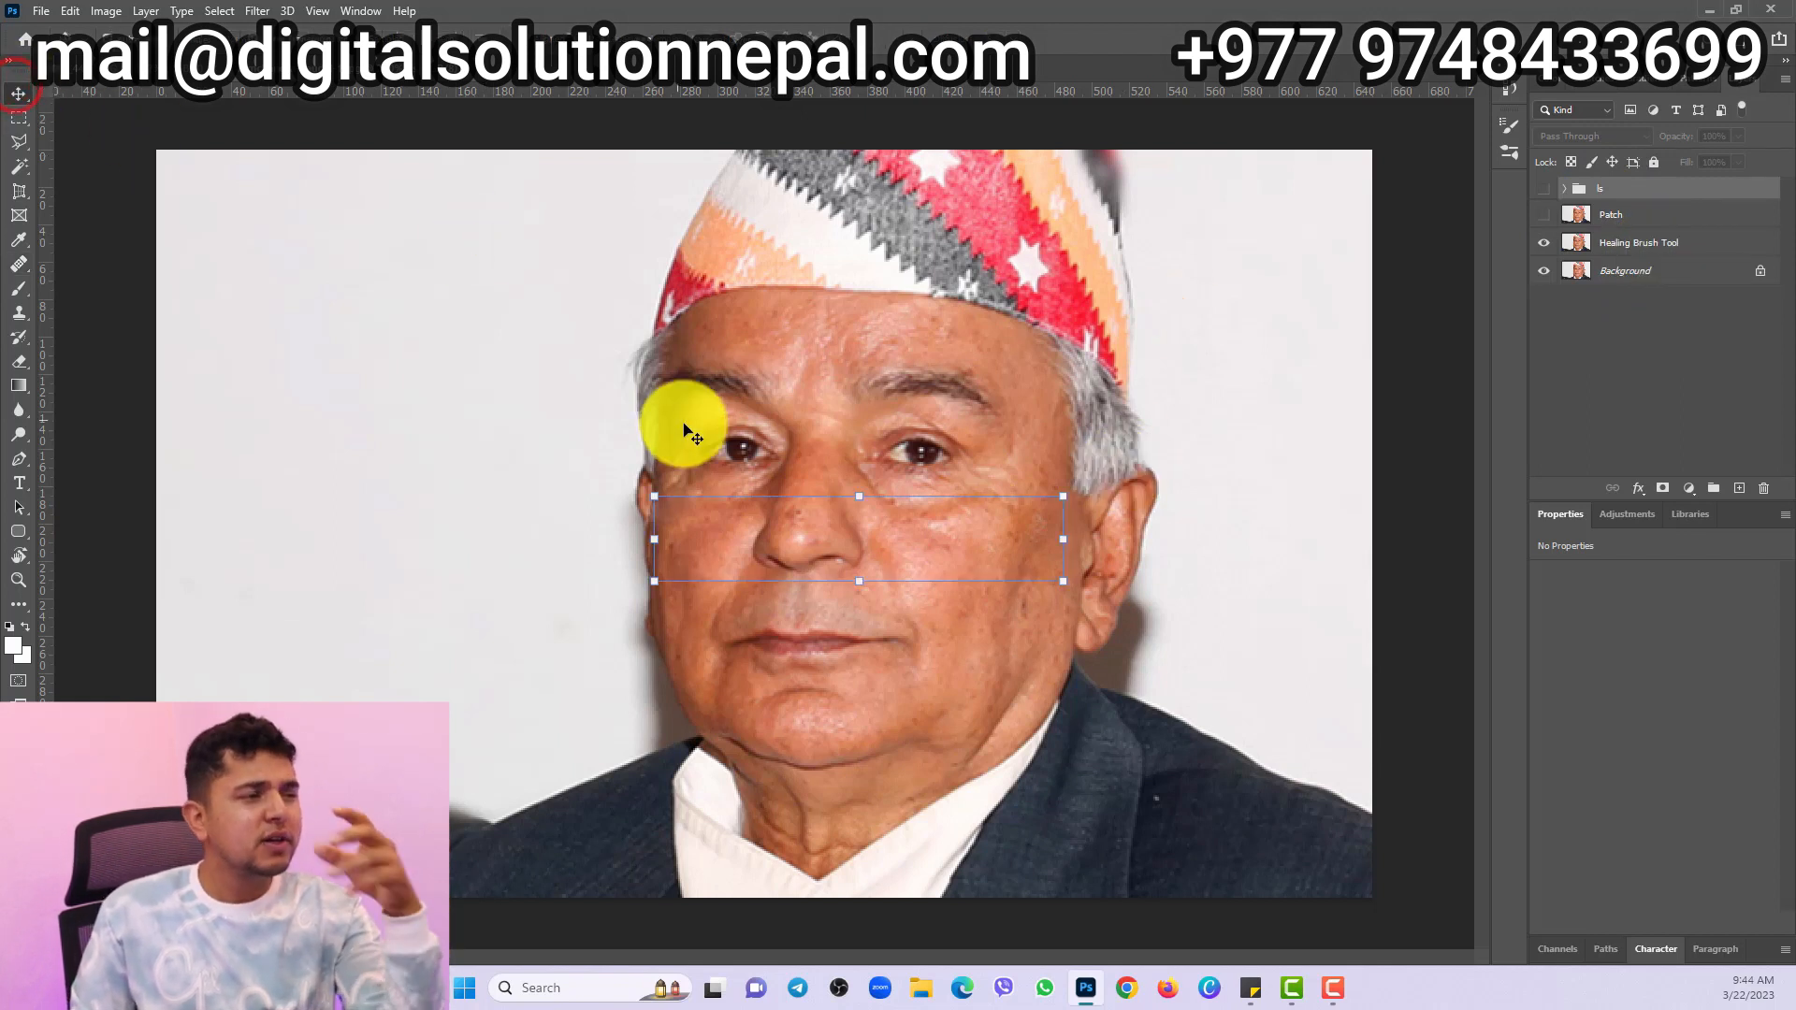
pyautogui.click(1139, 651)
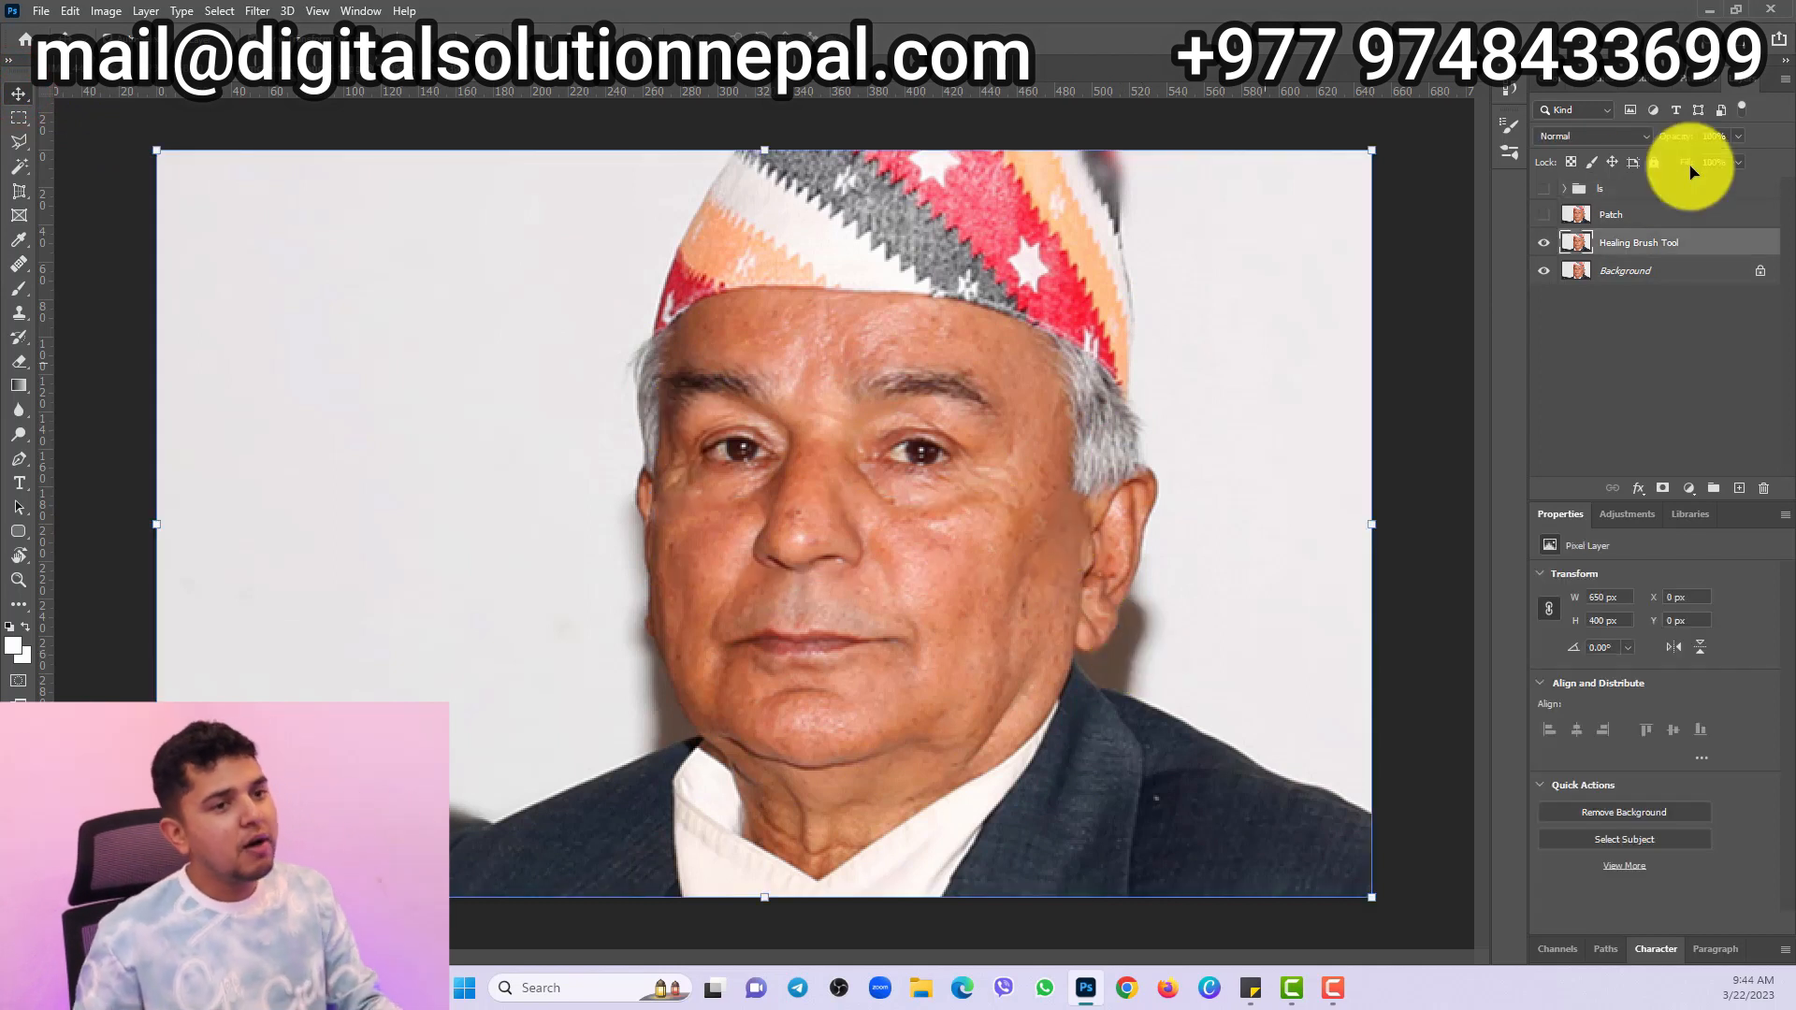
# - In the photo of the man in the white T-shirt, crop tightly around him with the Perspective Crop tool, slightly lowering one upper corner
pyautogui.click(95, 69)
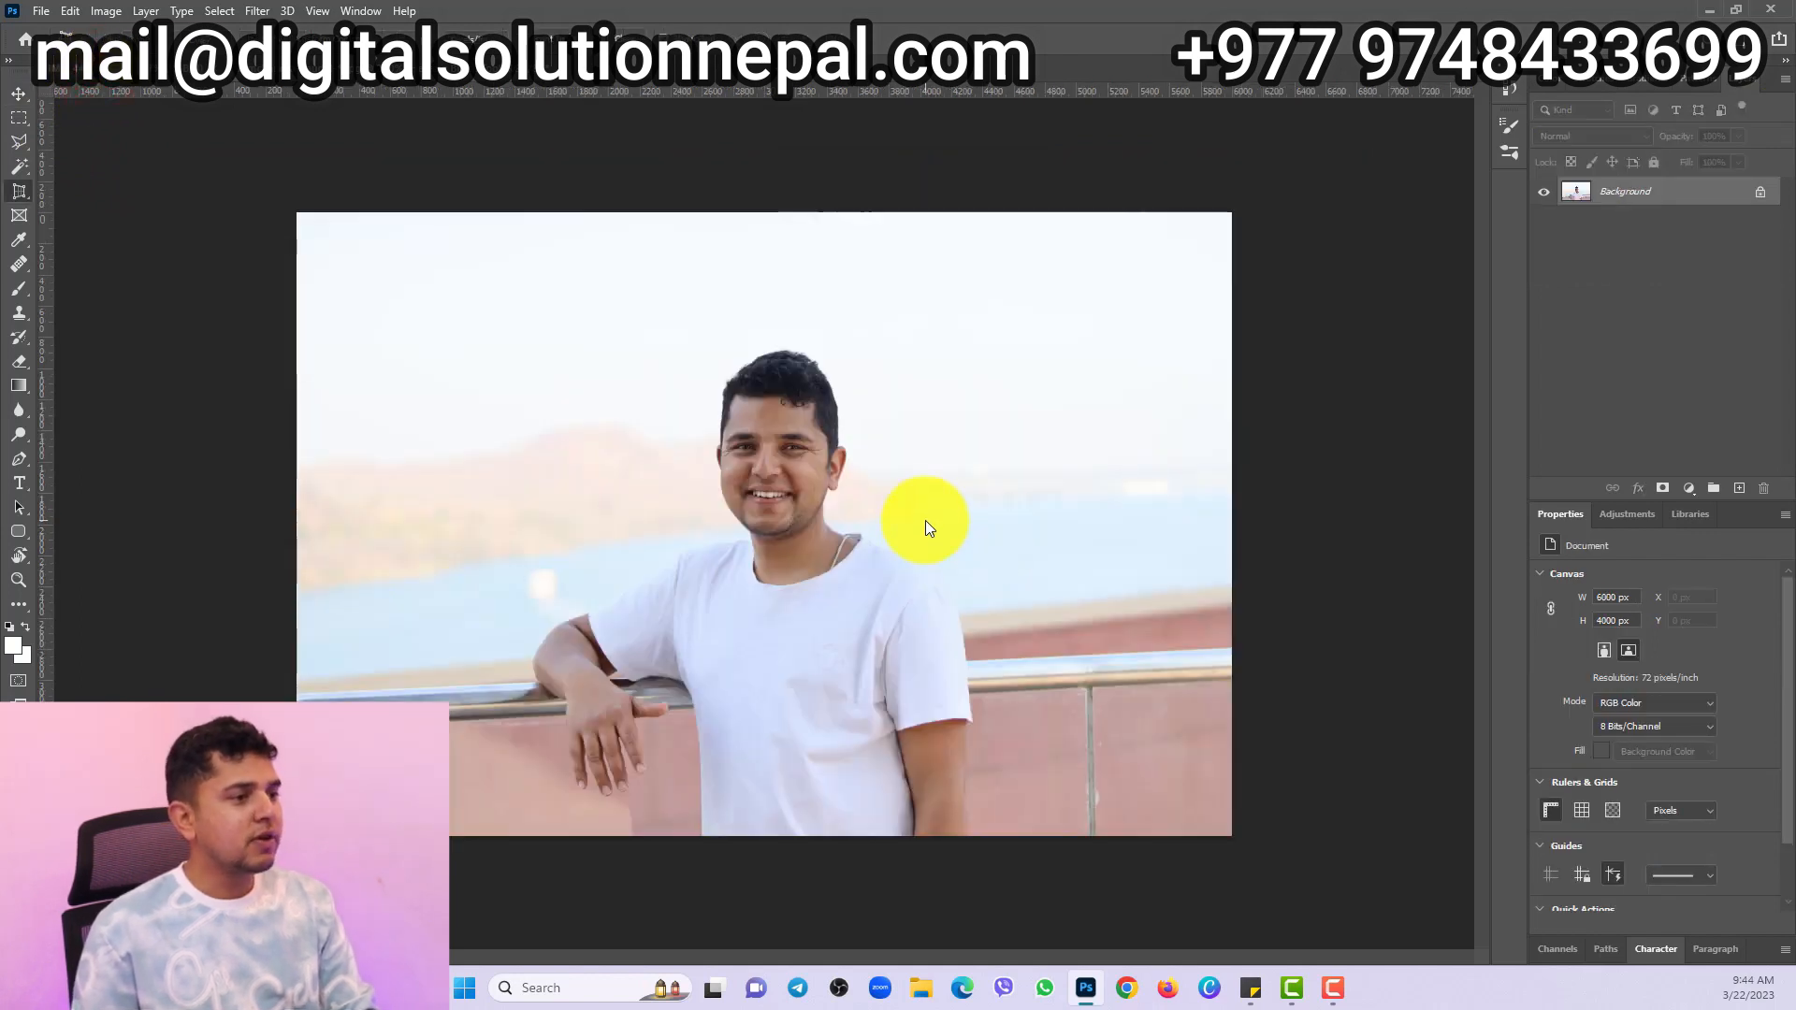
pyautogui.rightClick(19, 191)
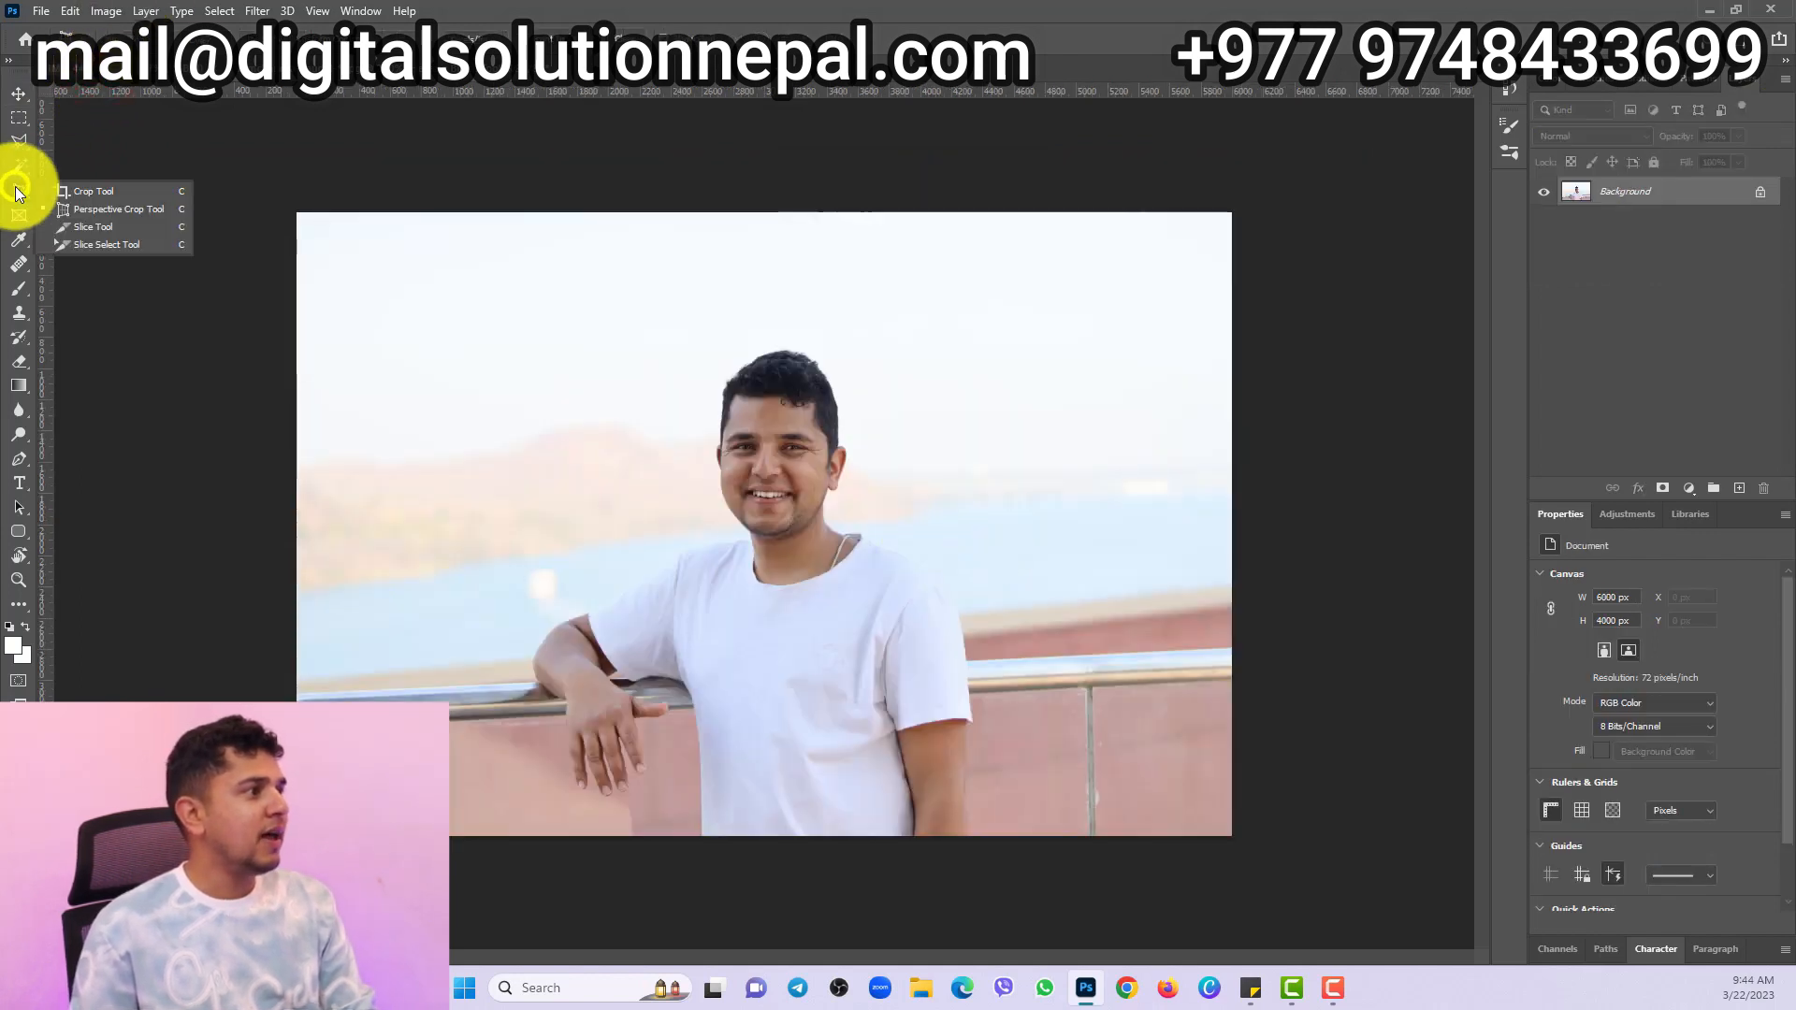
pyautogui.click(89, 193)
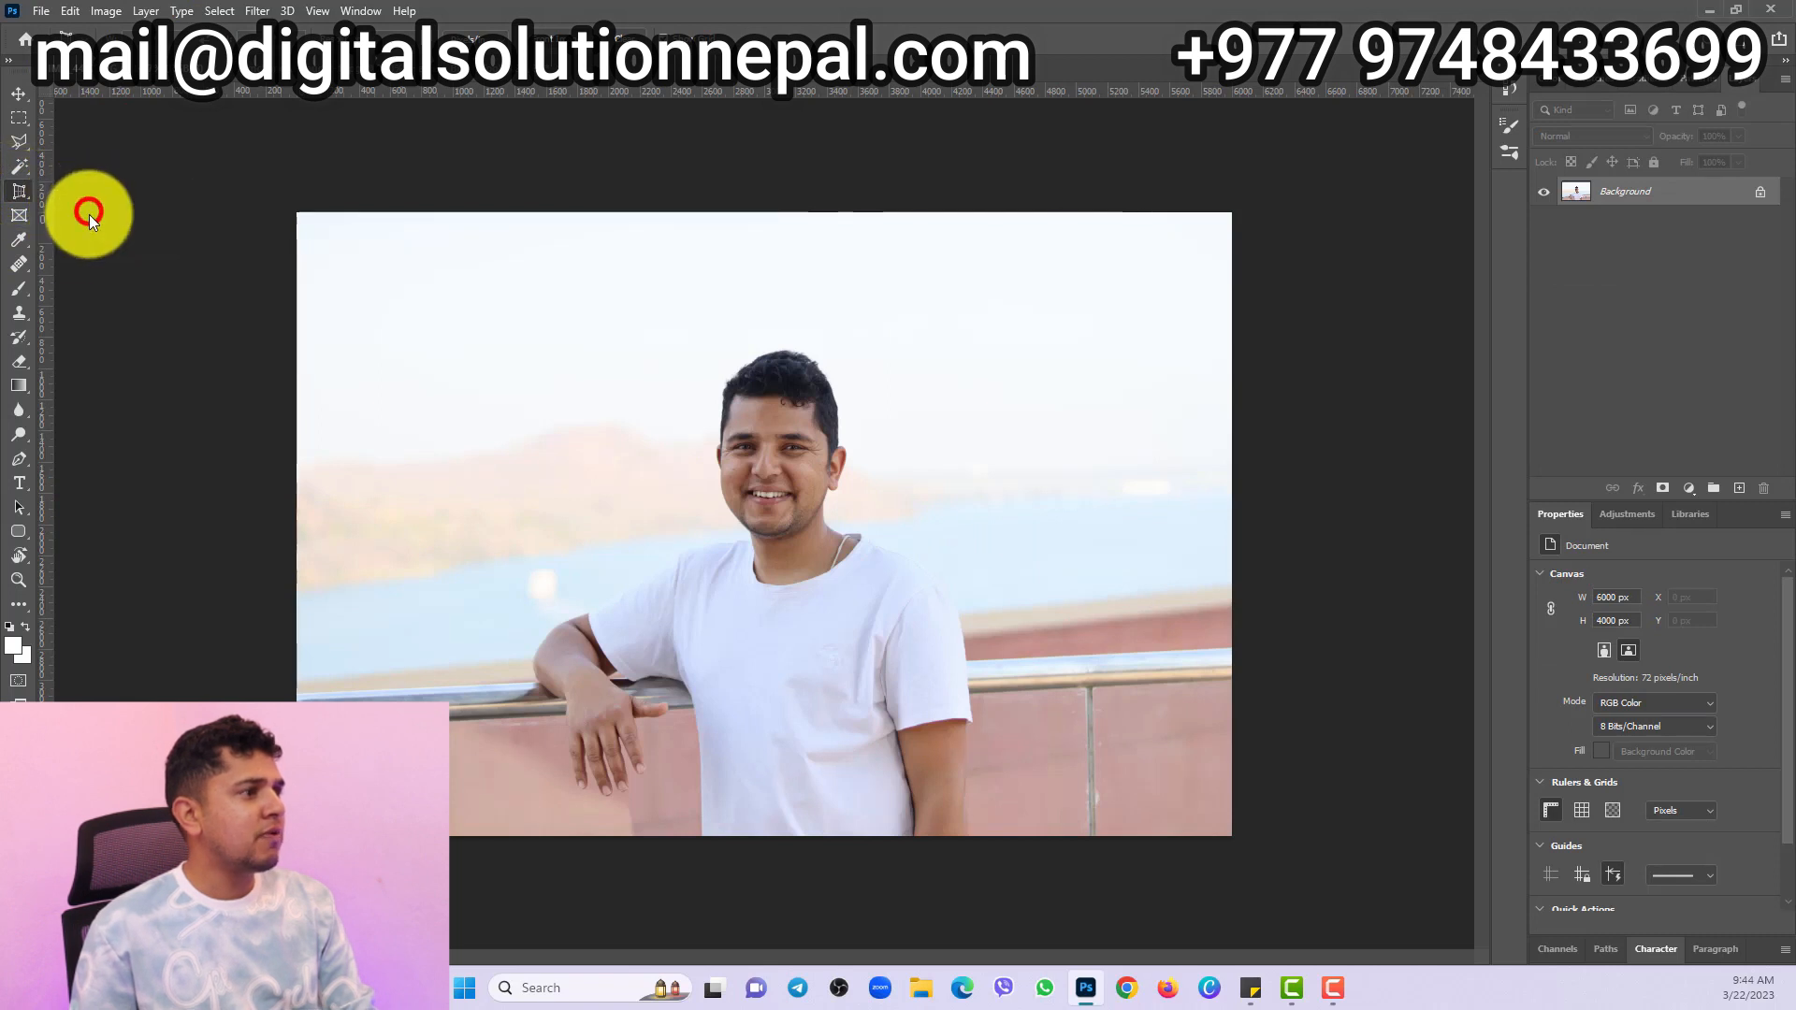
pyautogui.moveTo(495, 272); pyautogui.dragTo(1005, 849)
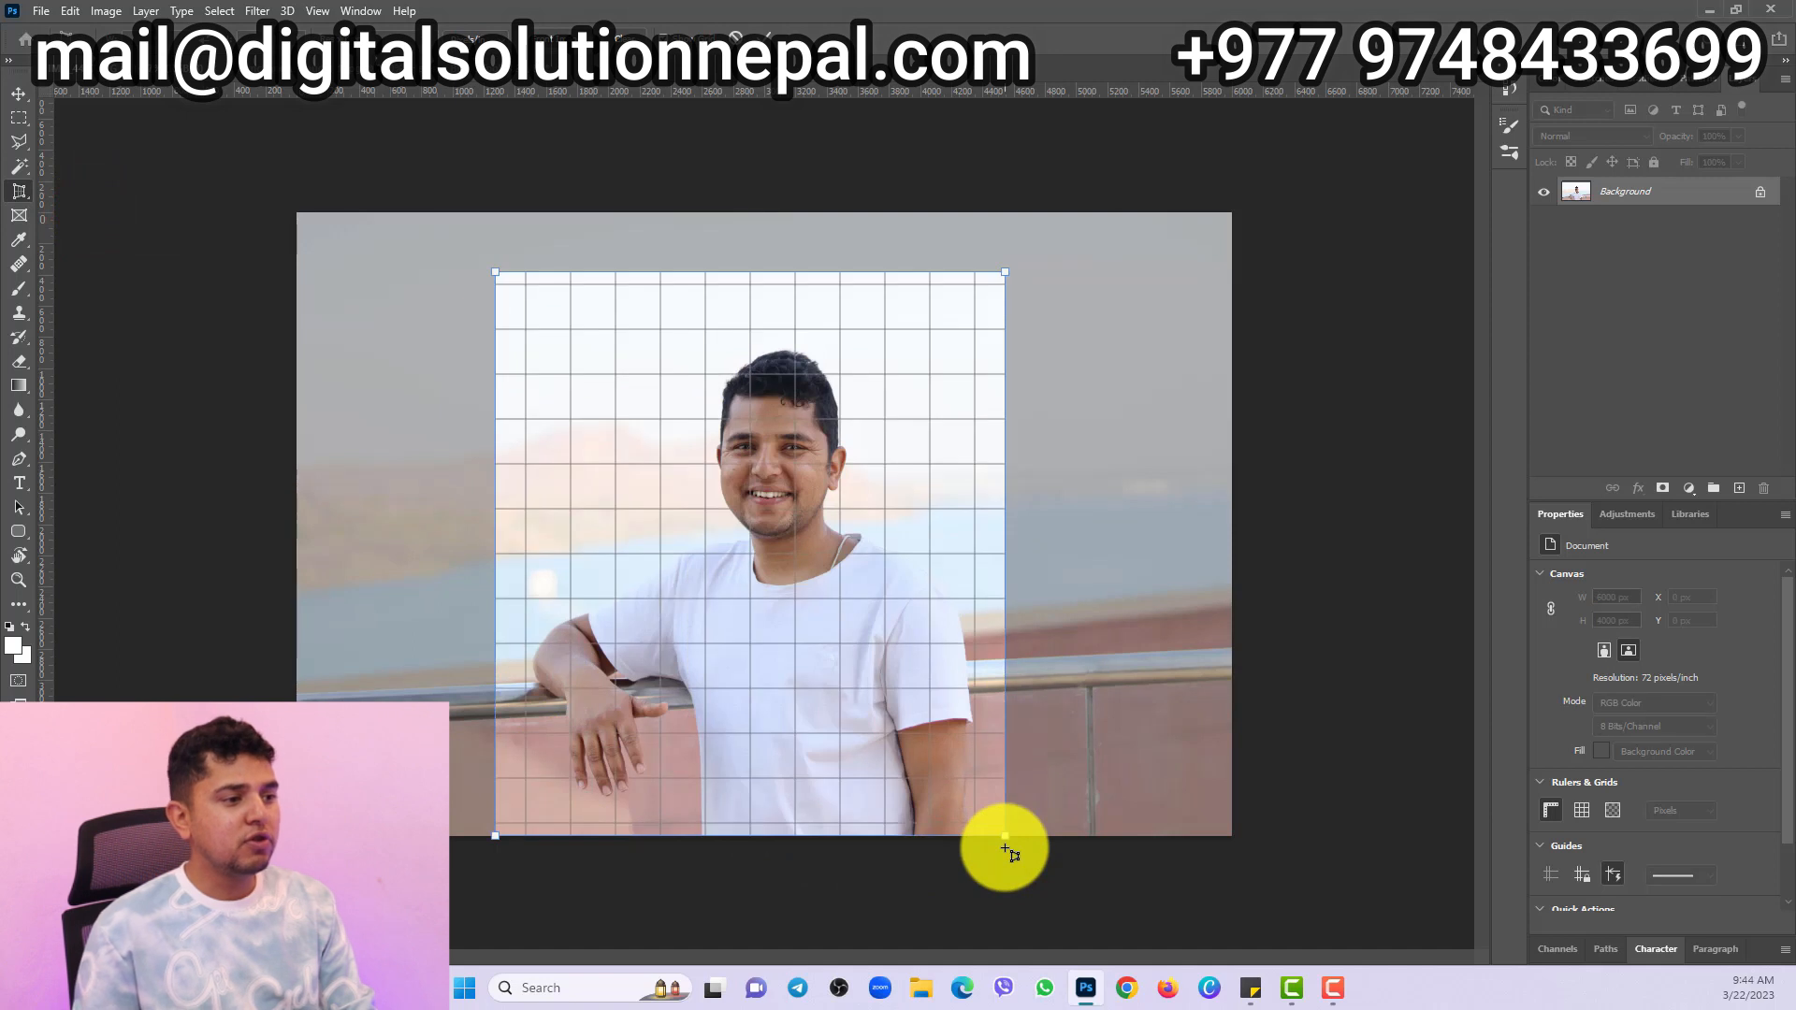
pyautogui.moveTo(495, 273)
pyautogui.mouseDown()
pyautogui.moveTo(547, 317)
pyautogui.moveTo(477, 272)
pyautogui.moveTo(511, 293)
pyautogui.moveTo(489, 291)
pyautogui.mouseUp()
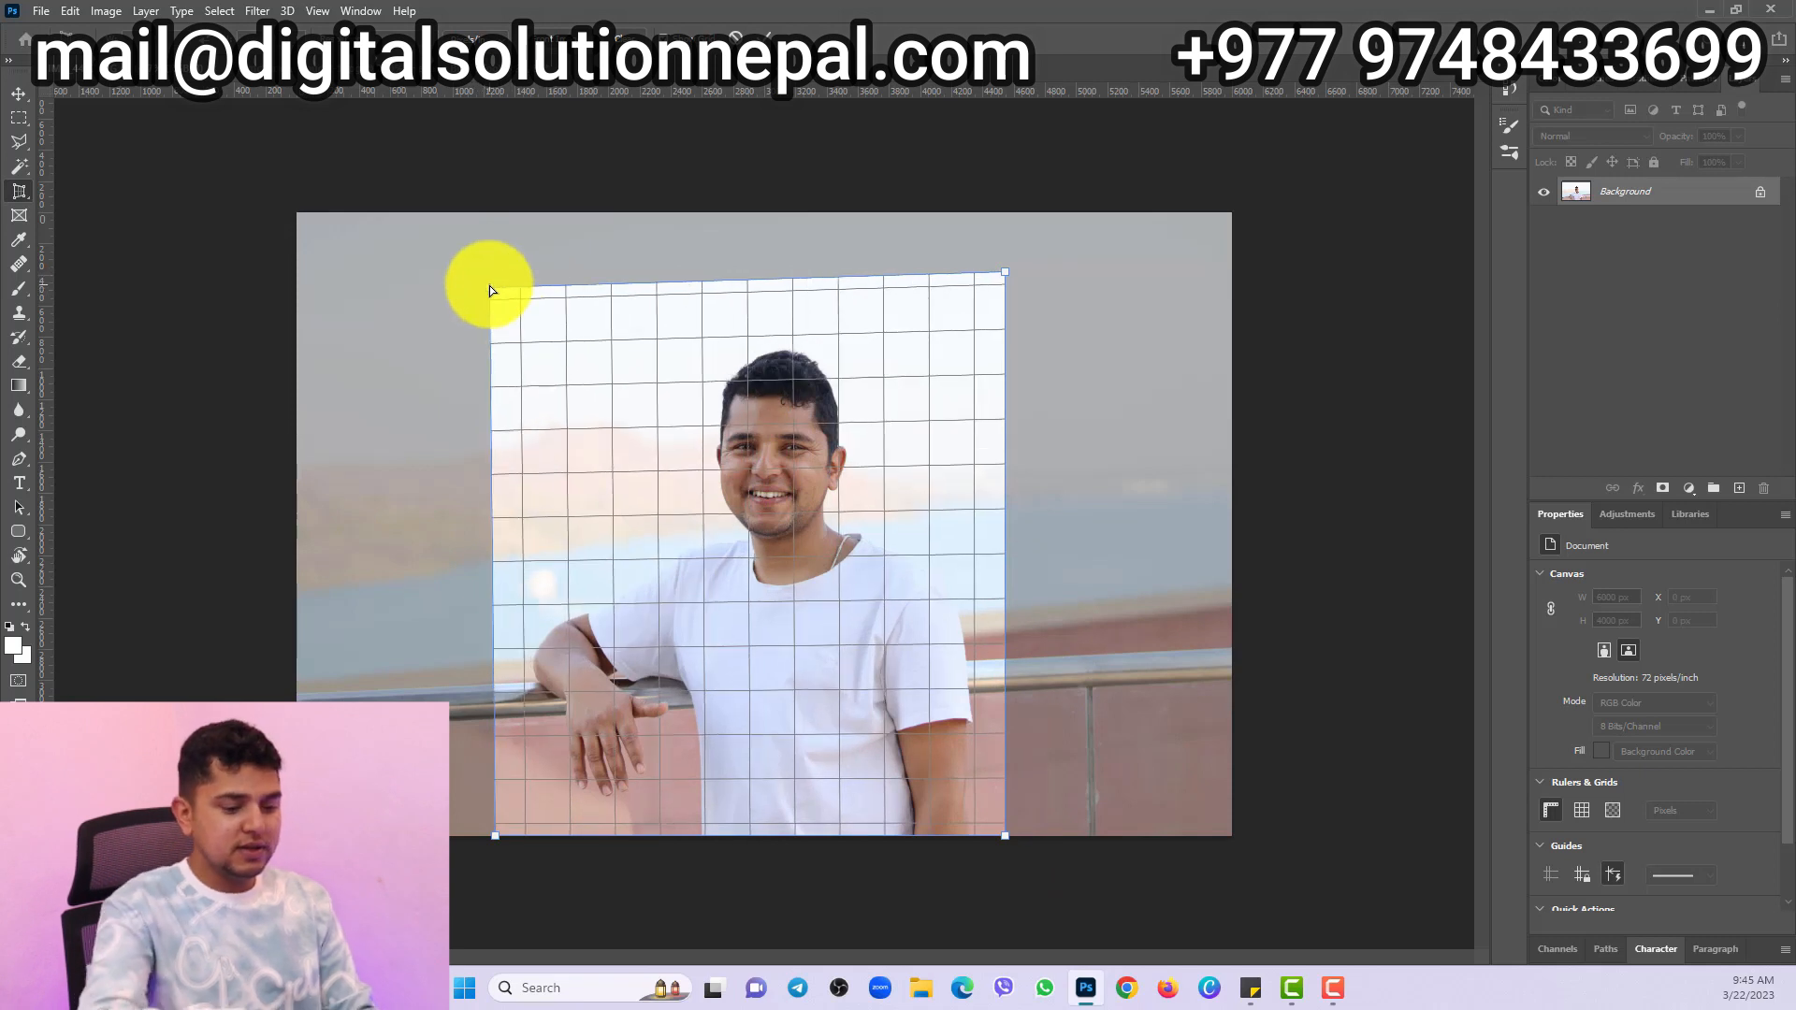
pyautogui.press('Return')
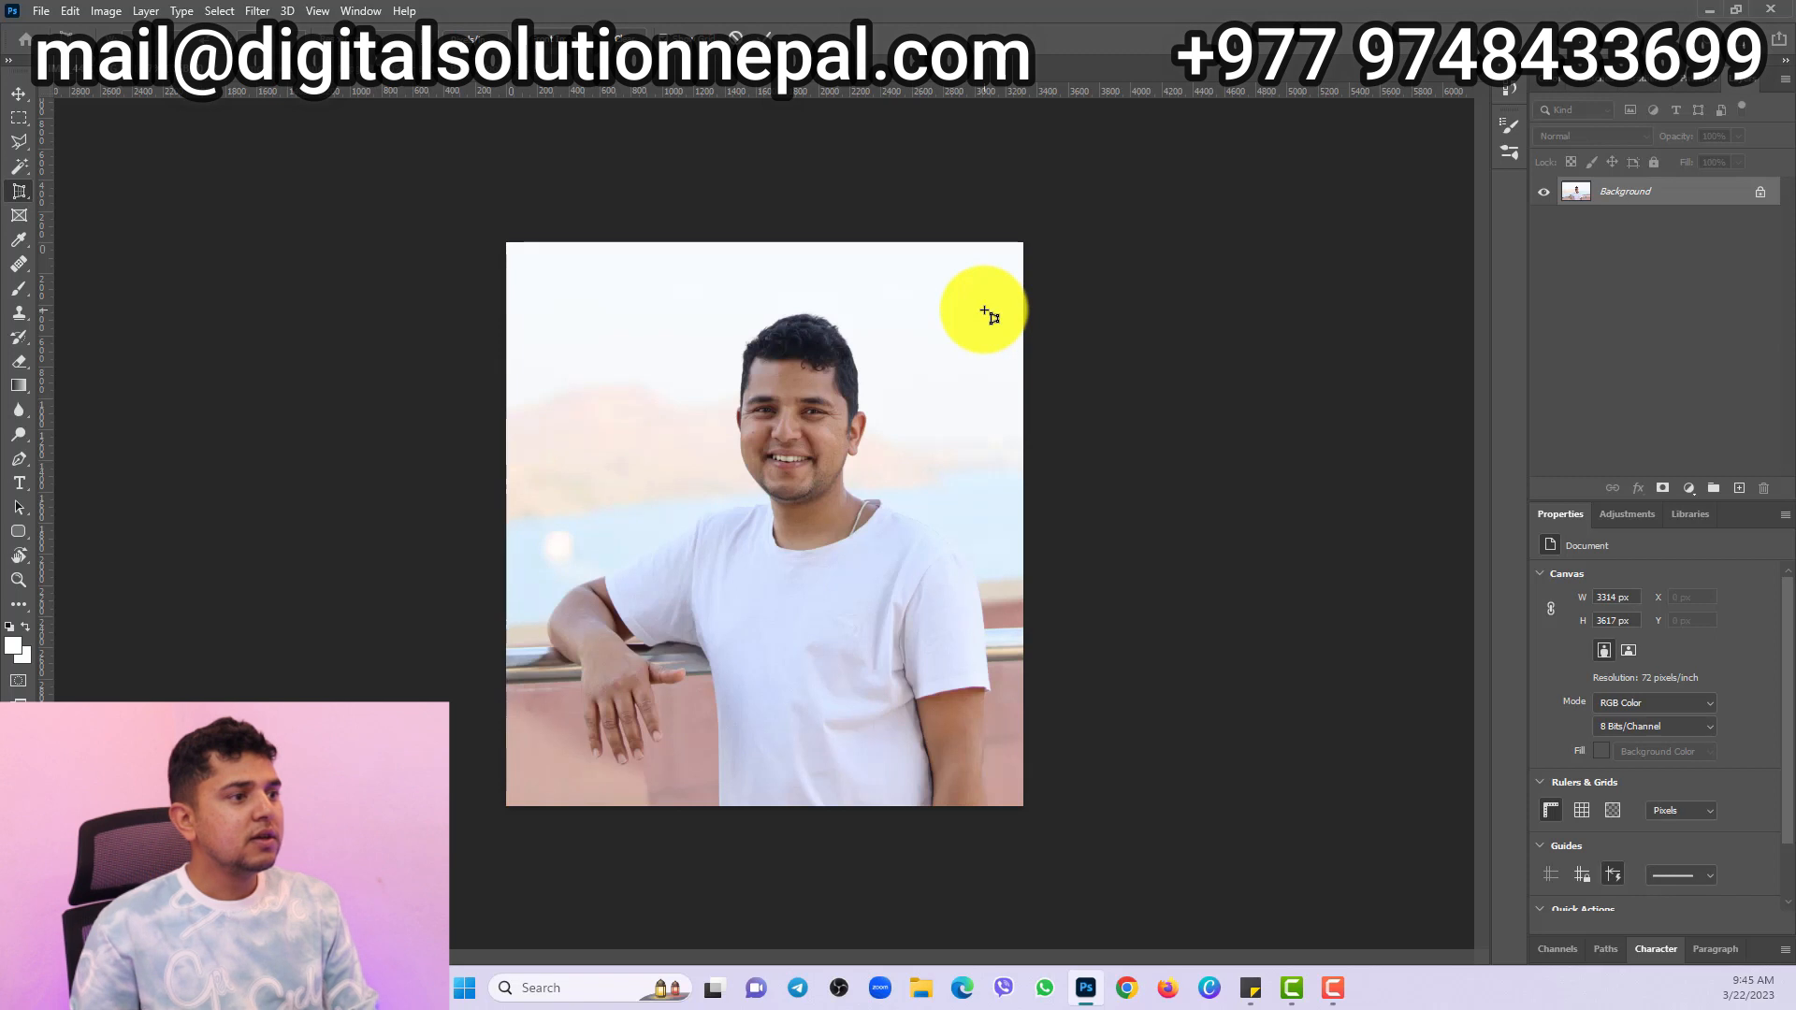
pyautogui.hotkey('ctrl', '0')
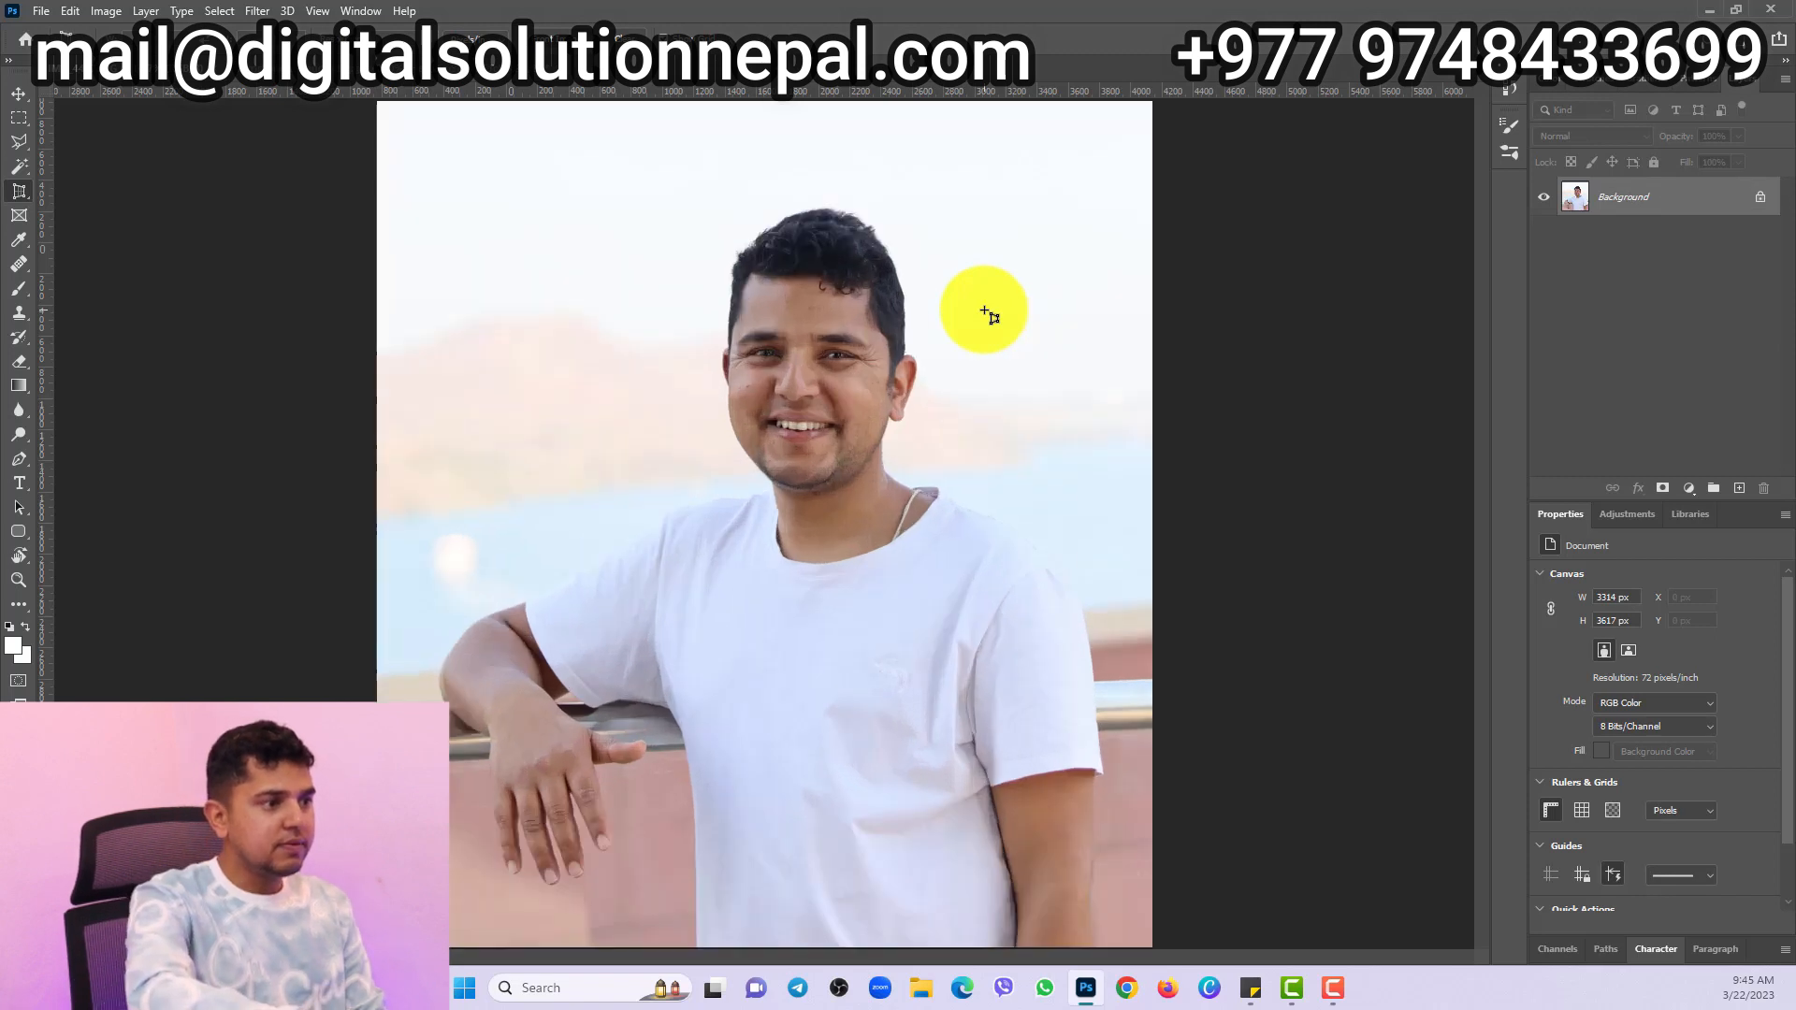
pyautogui.hotkey('ctrl', '+')
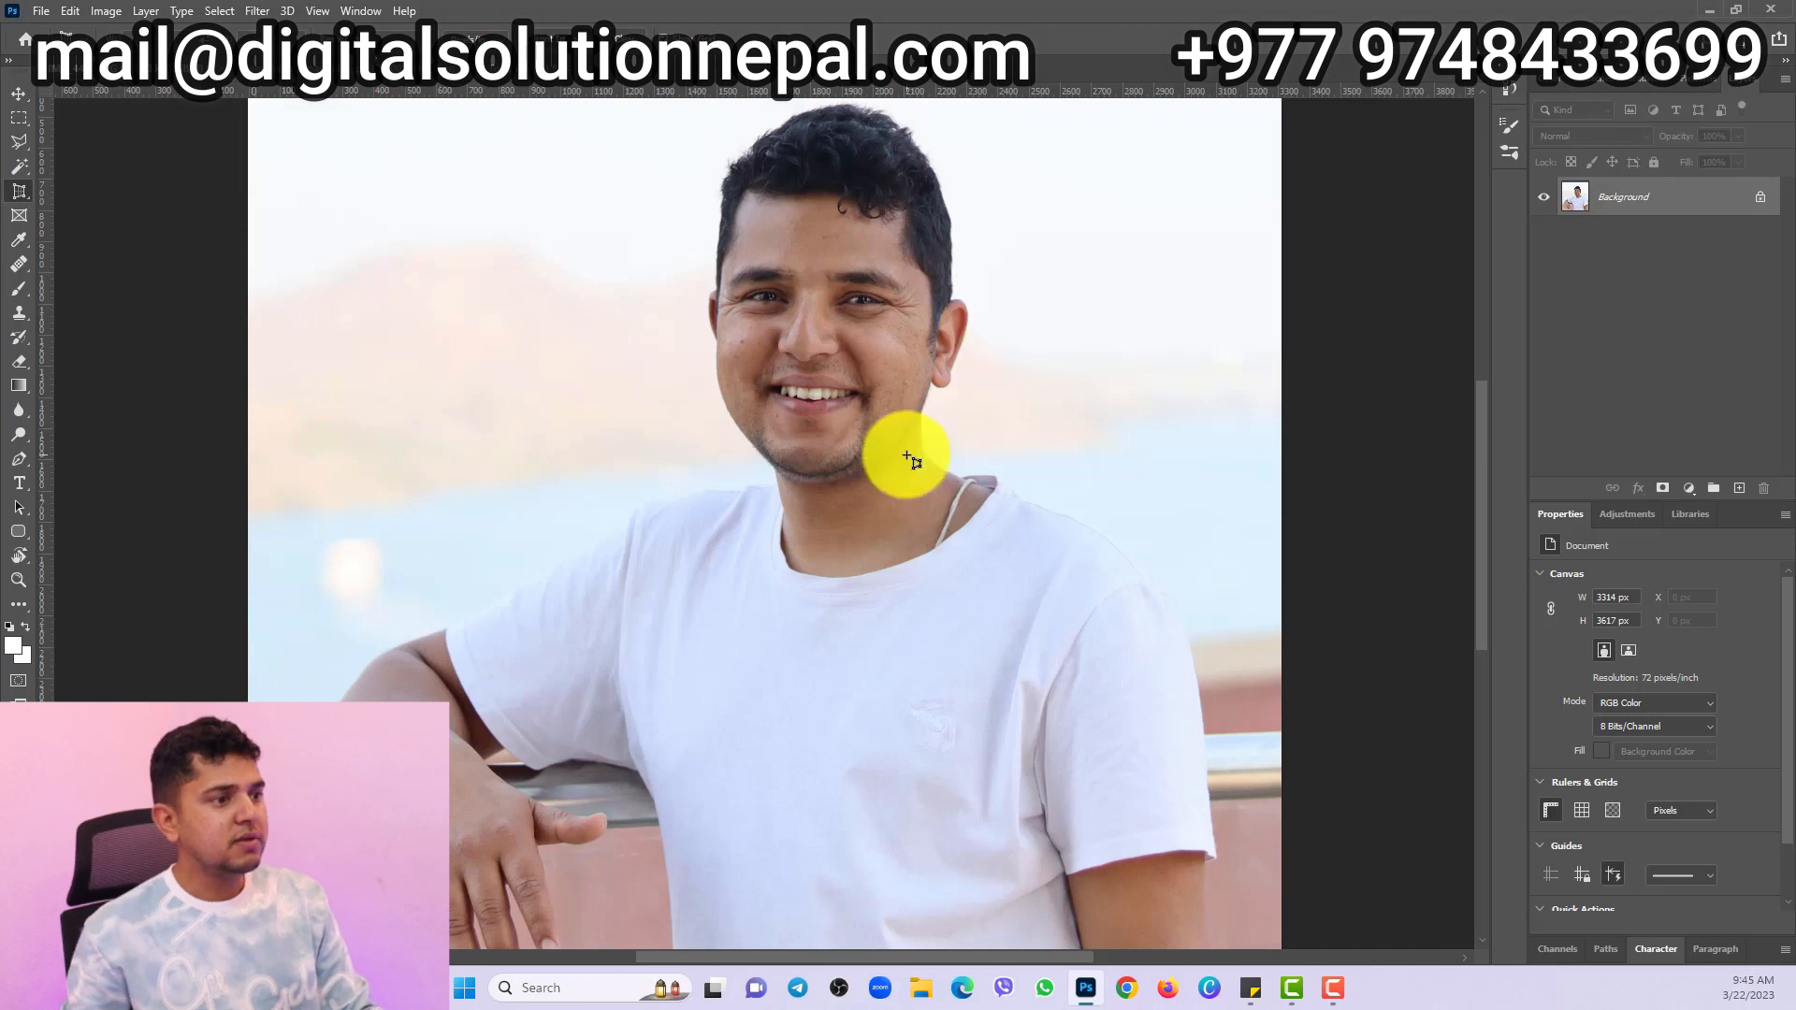
pyautogui.hotkey('ctrl', '+')
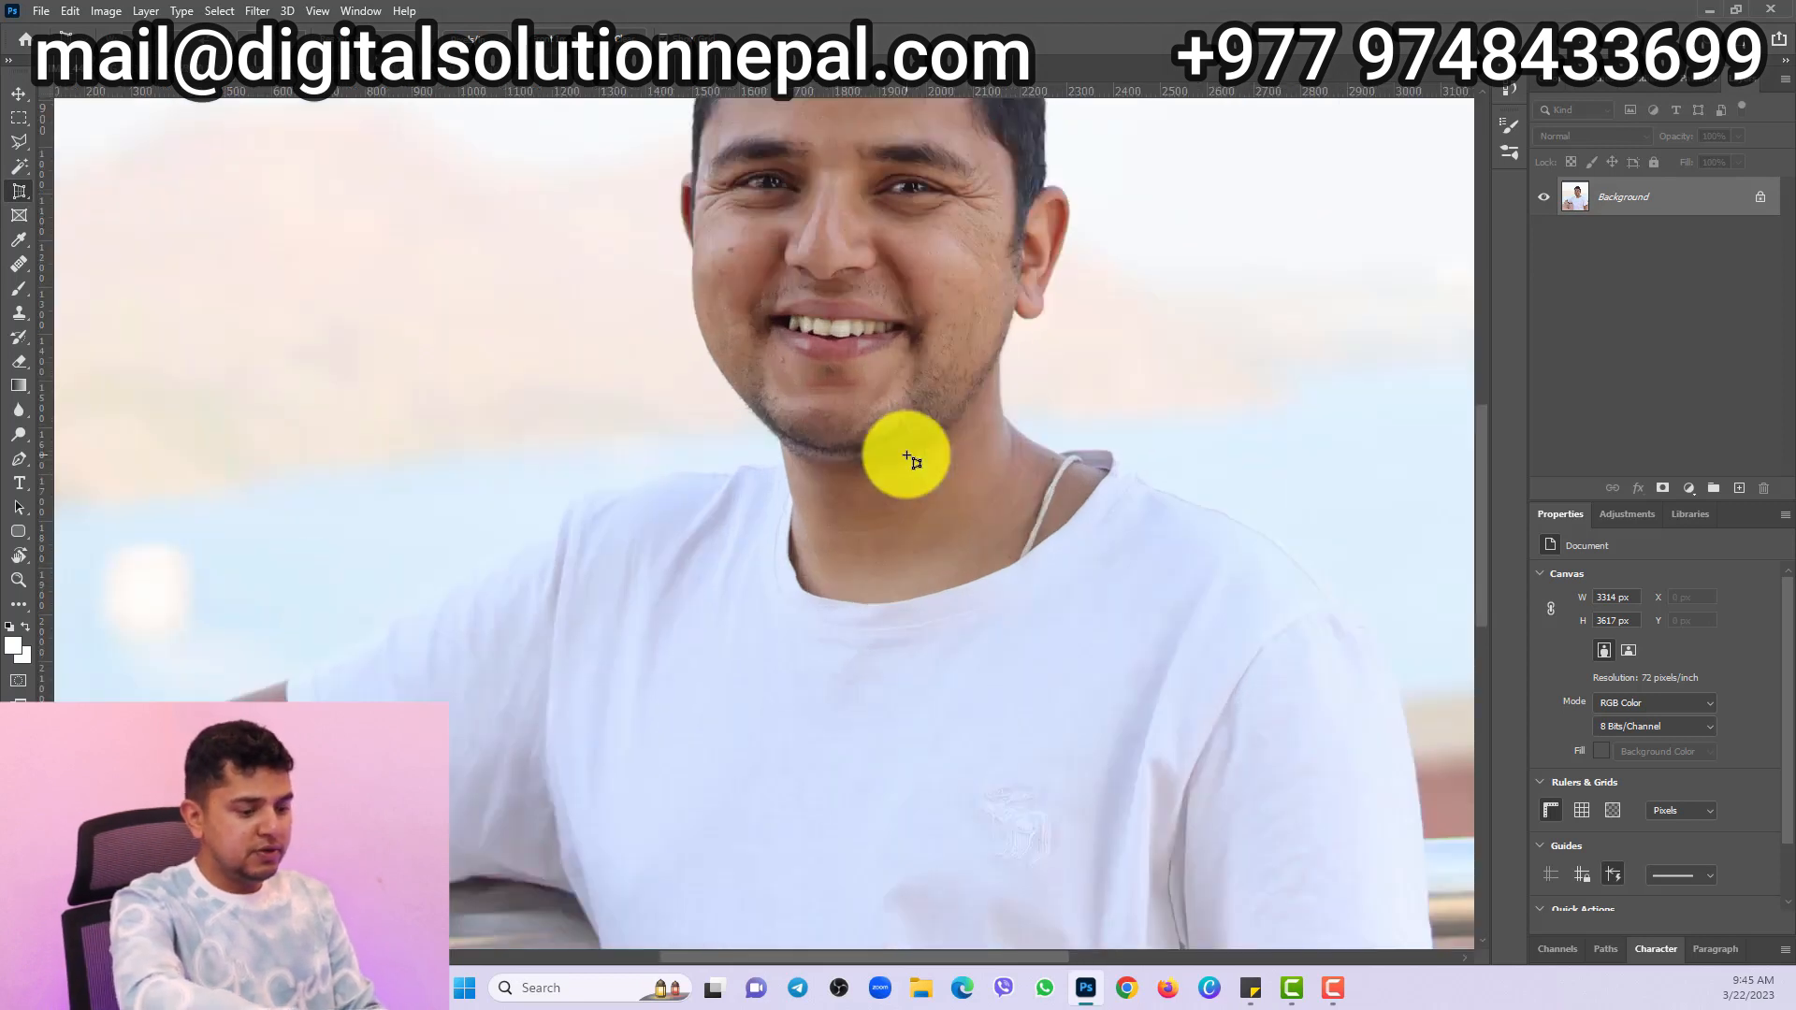
pyautogui.hotkey('ctrl', '-')
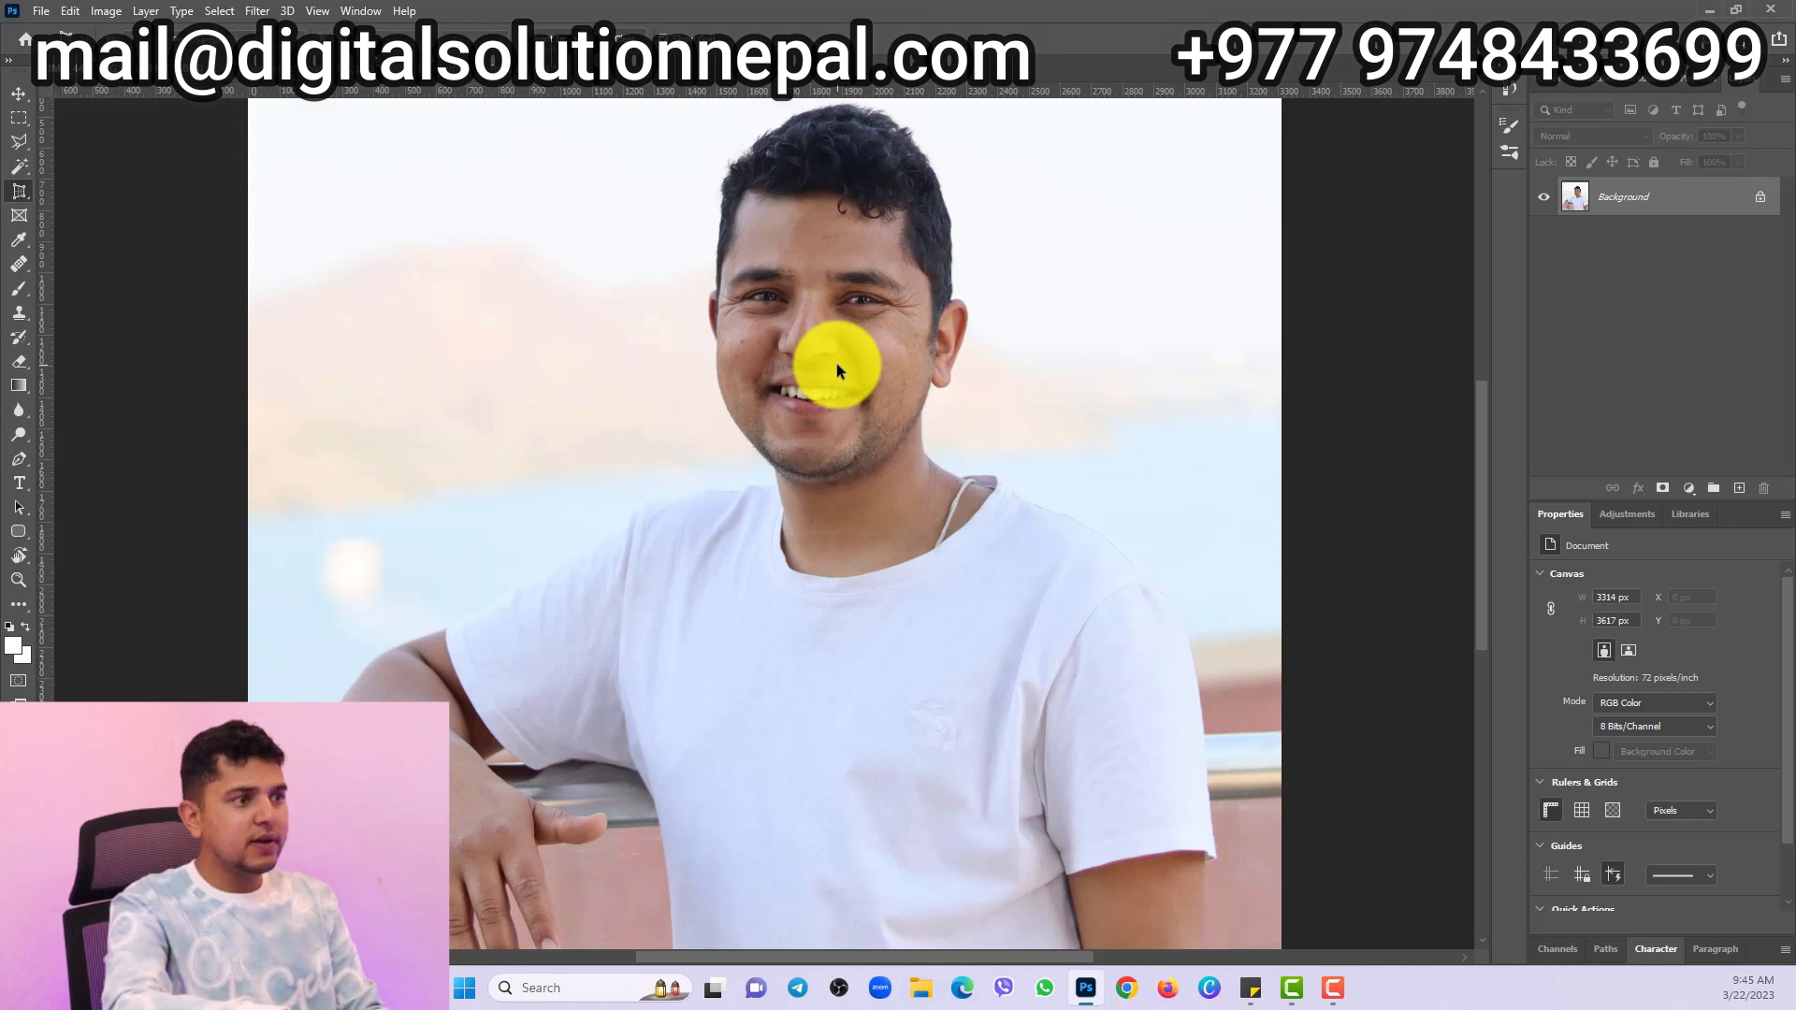
pyautogui.hotkey('ctrl', 'shift', 'a')
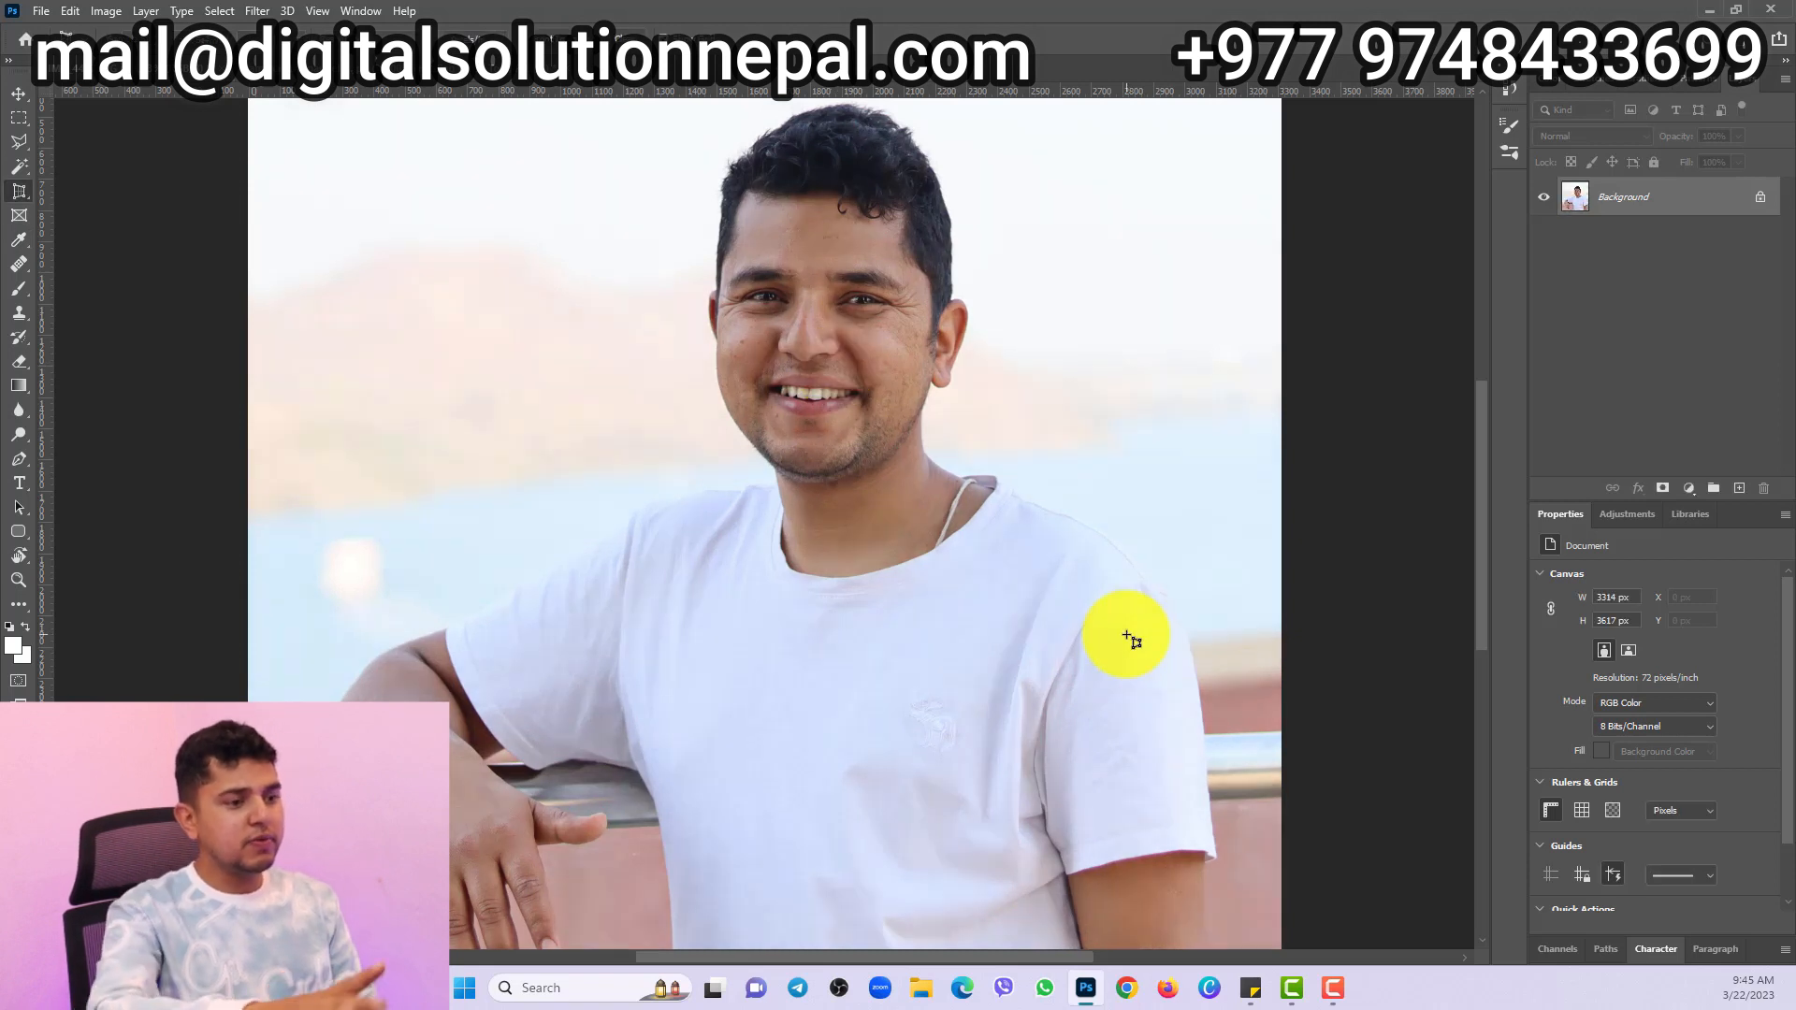
# - With the Polygonal Lasso tool, outline the white thread on the man's neck from the shirt collar up to the shoulder as a closed selection
pyautogui.hotkey('ctrl', '+')
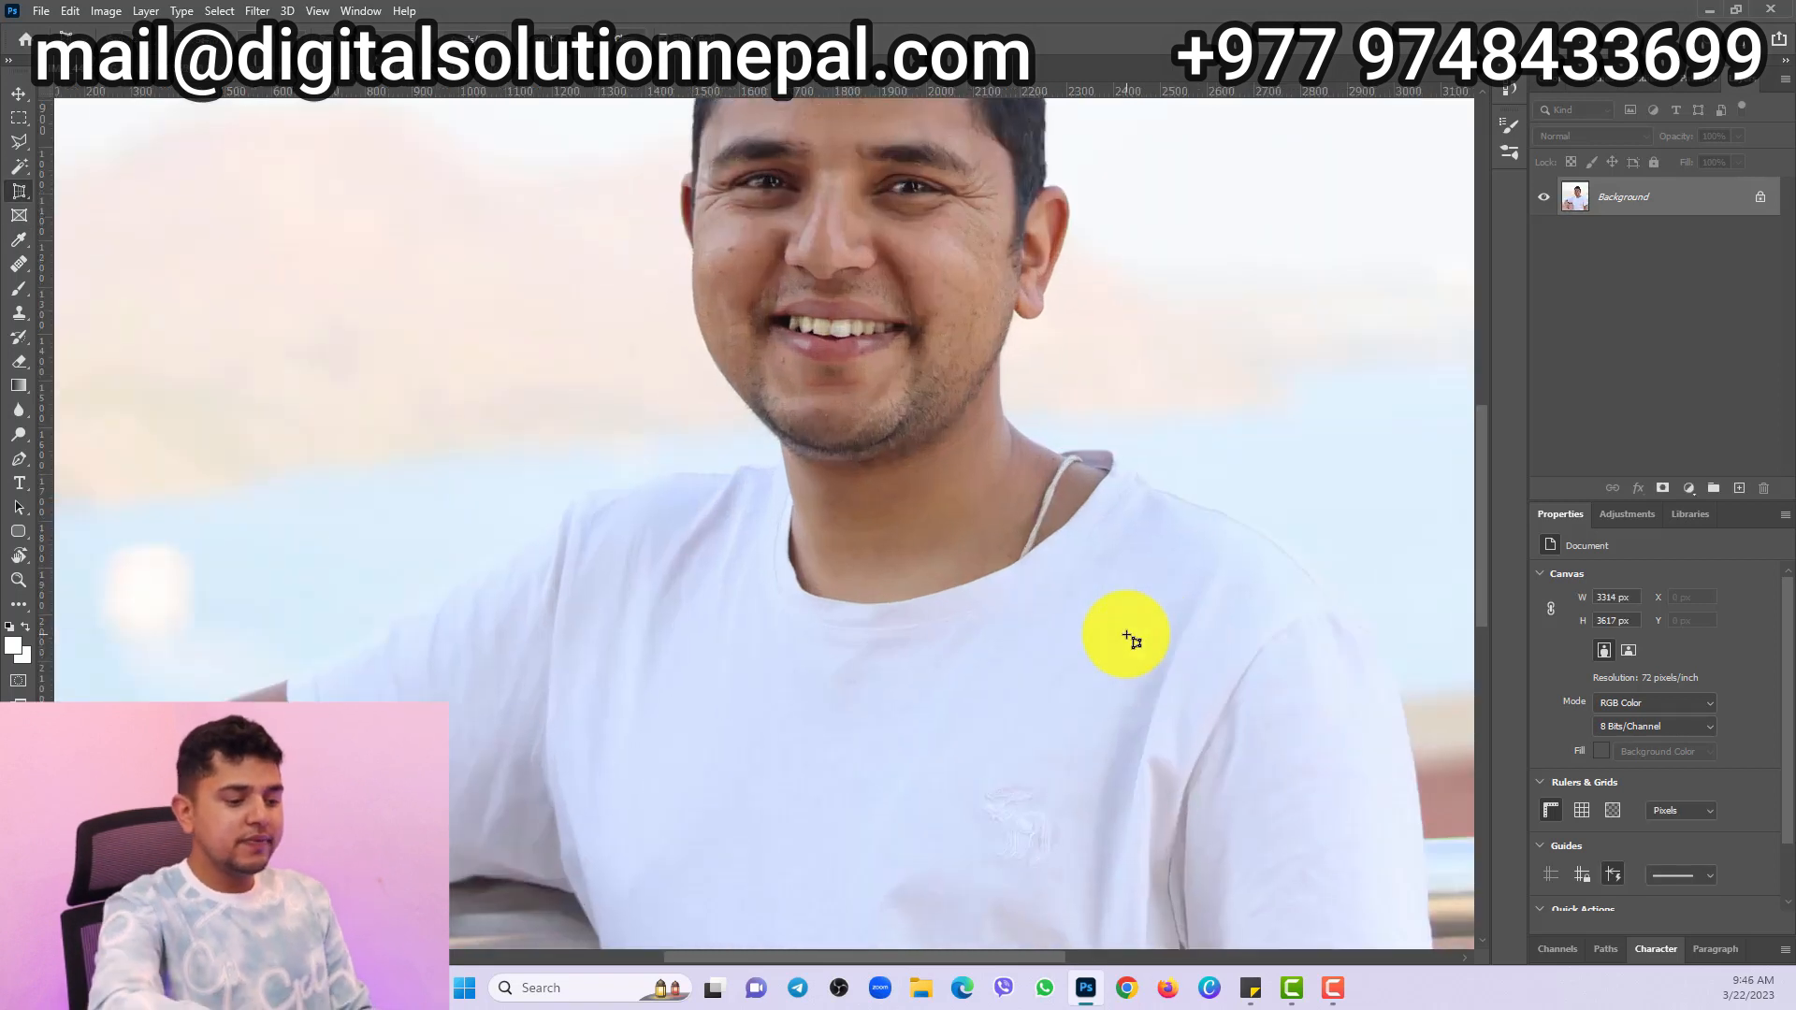
pyautogui.hotkey('ctrl', '+')
pyautogui.moveTo(1114, 646); pyautogui.dragTo(994, 700)
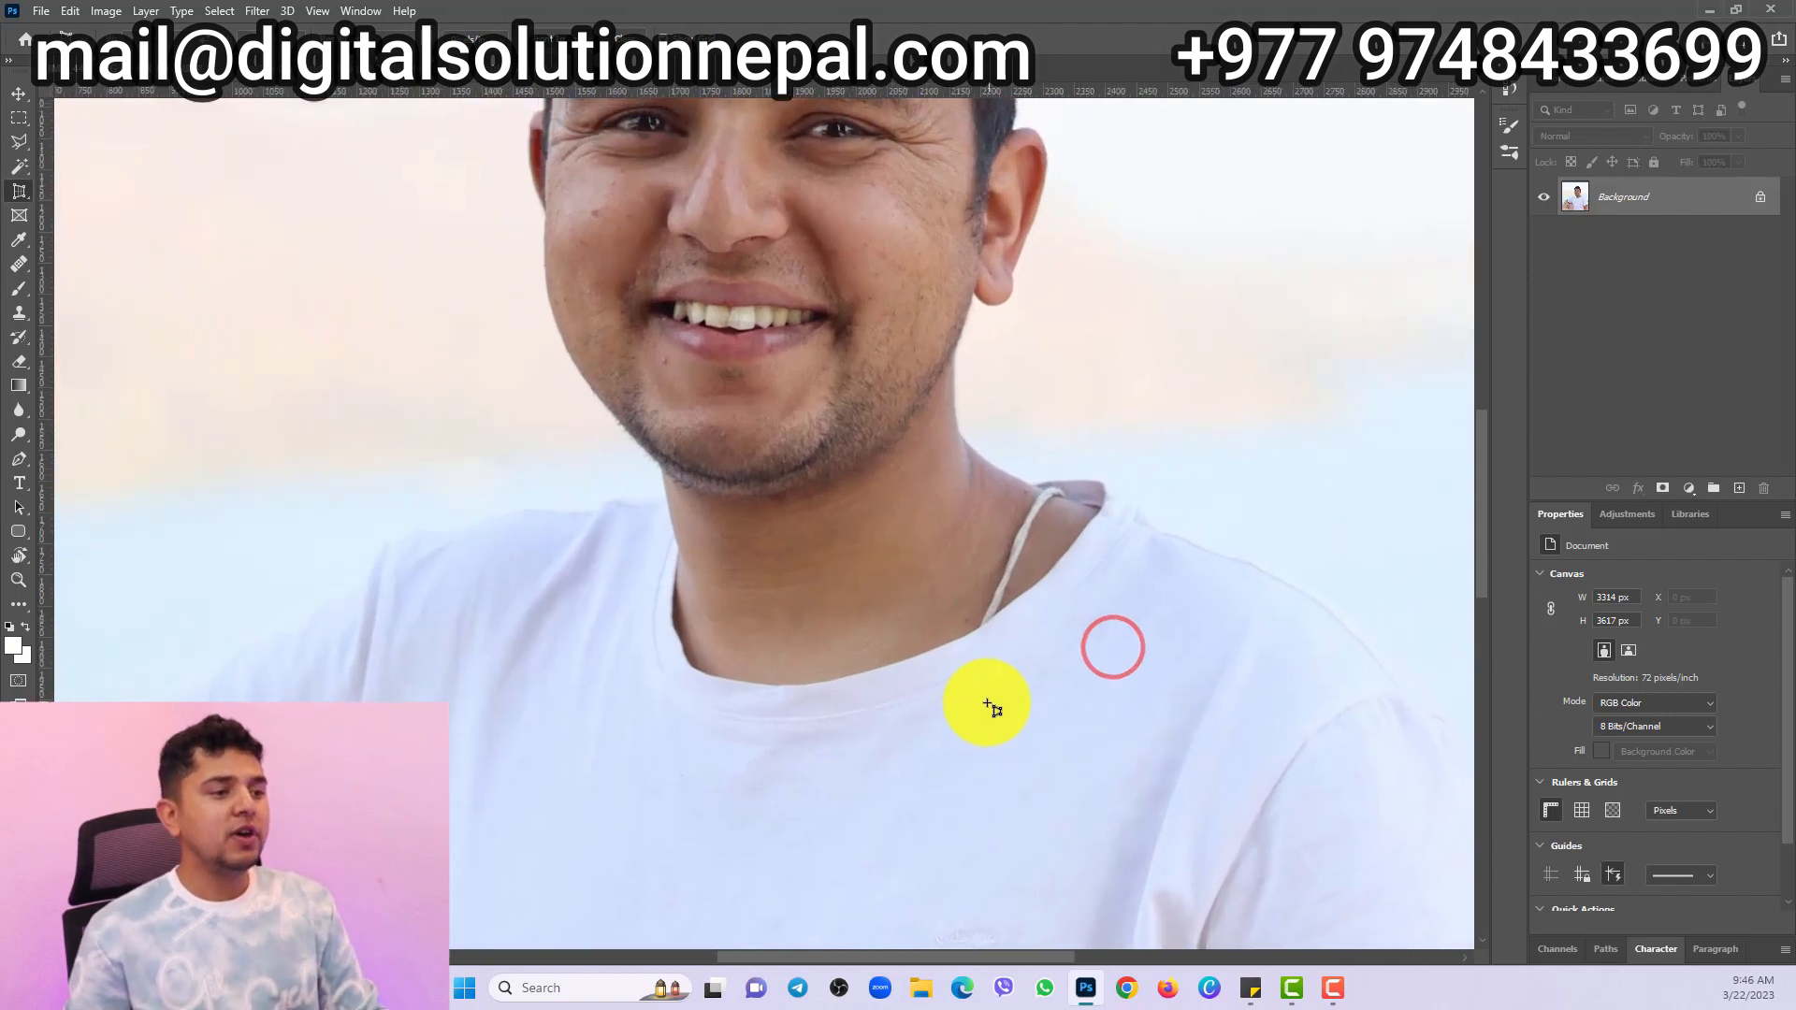
pyautogui.hotkey('ctrl', '+')
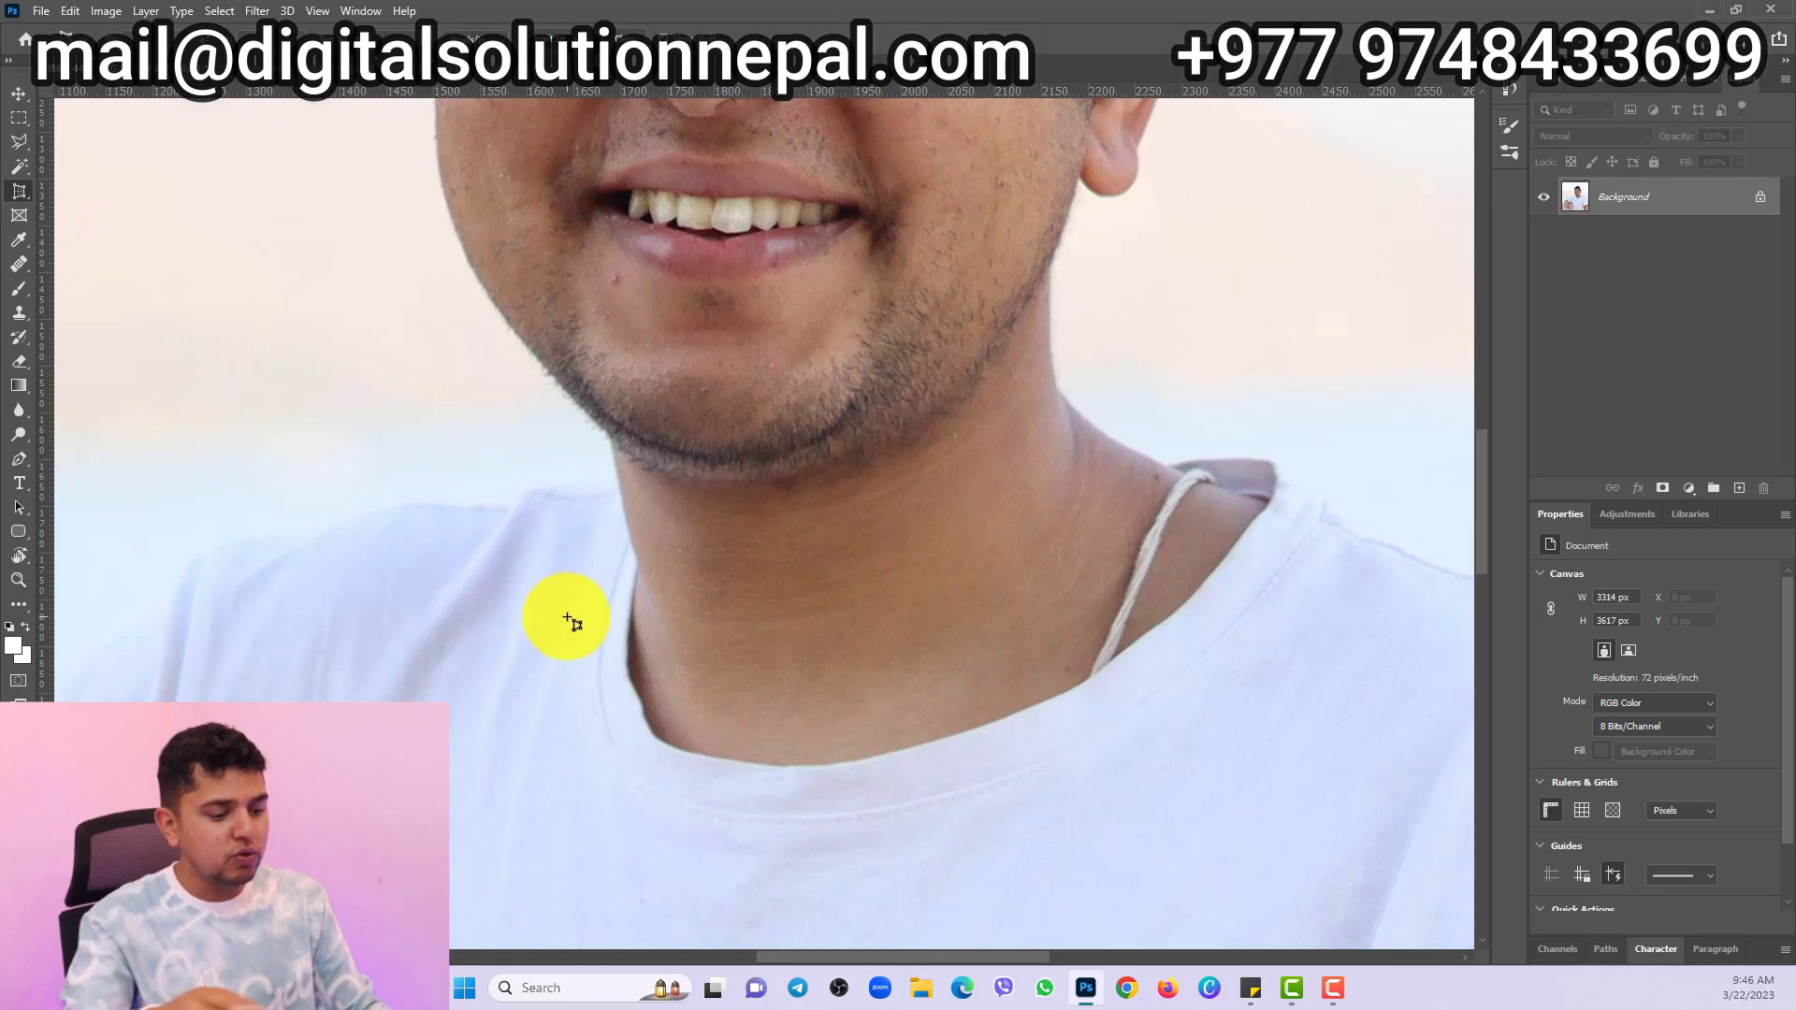
pyautogui.hotkey('ctrl', '+')
pyautogui.moveTo(761, 609); pyautogui.dragTo(420, 519)
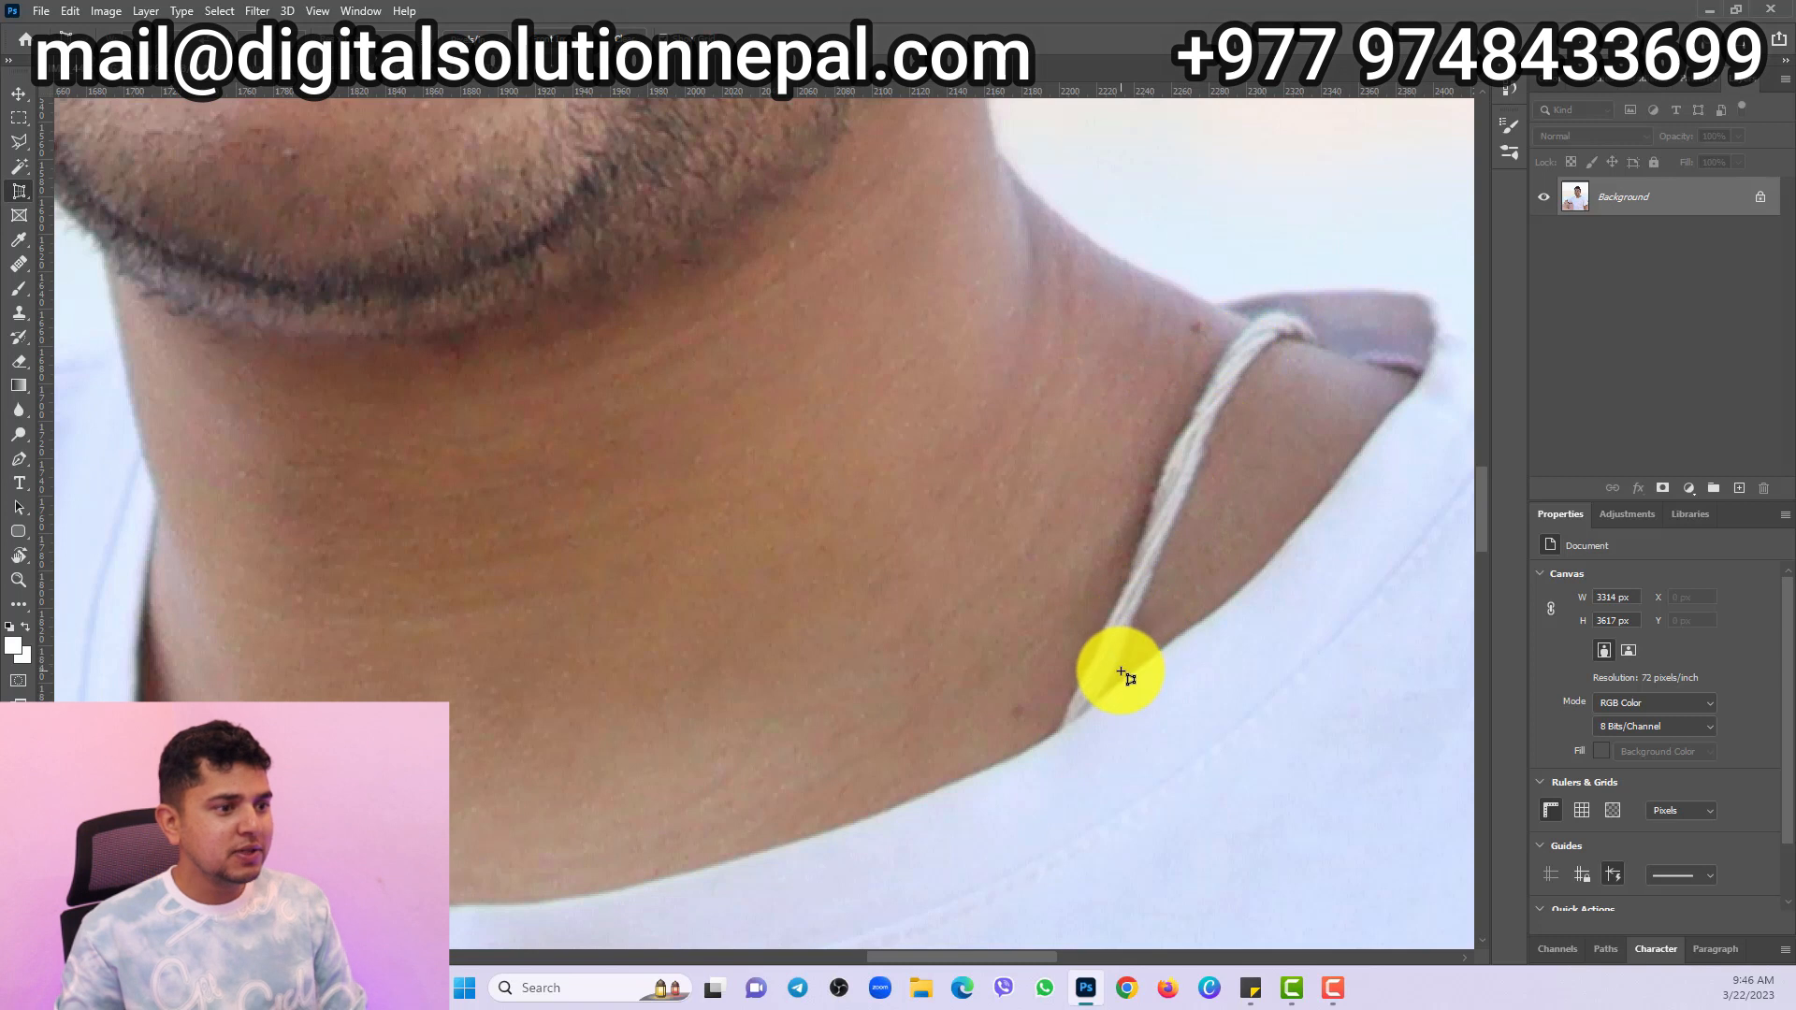
pyautogui.click(20, 144)
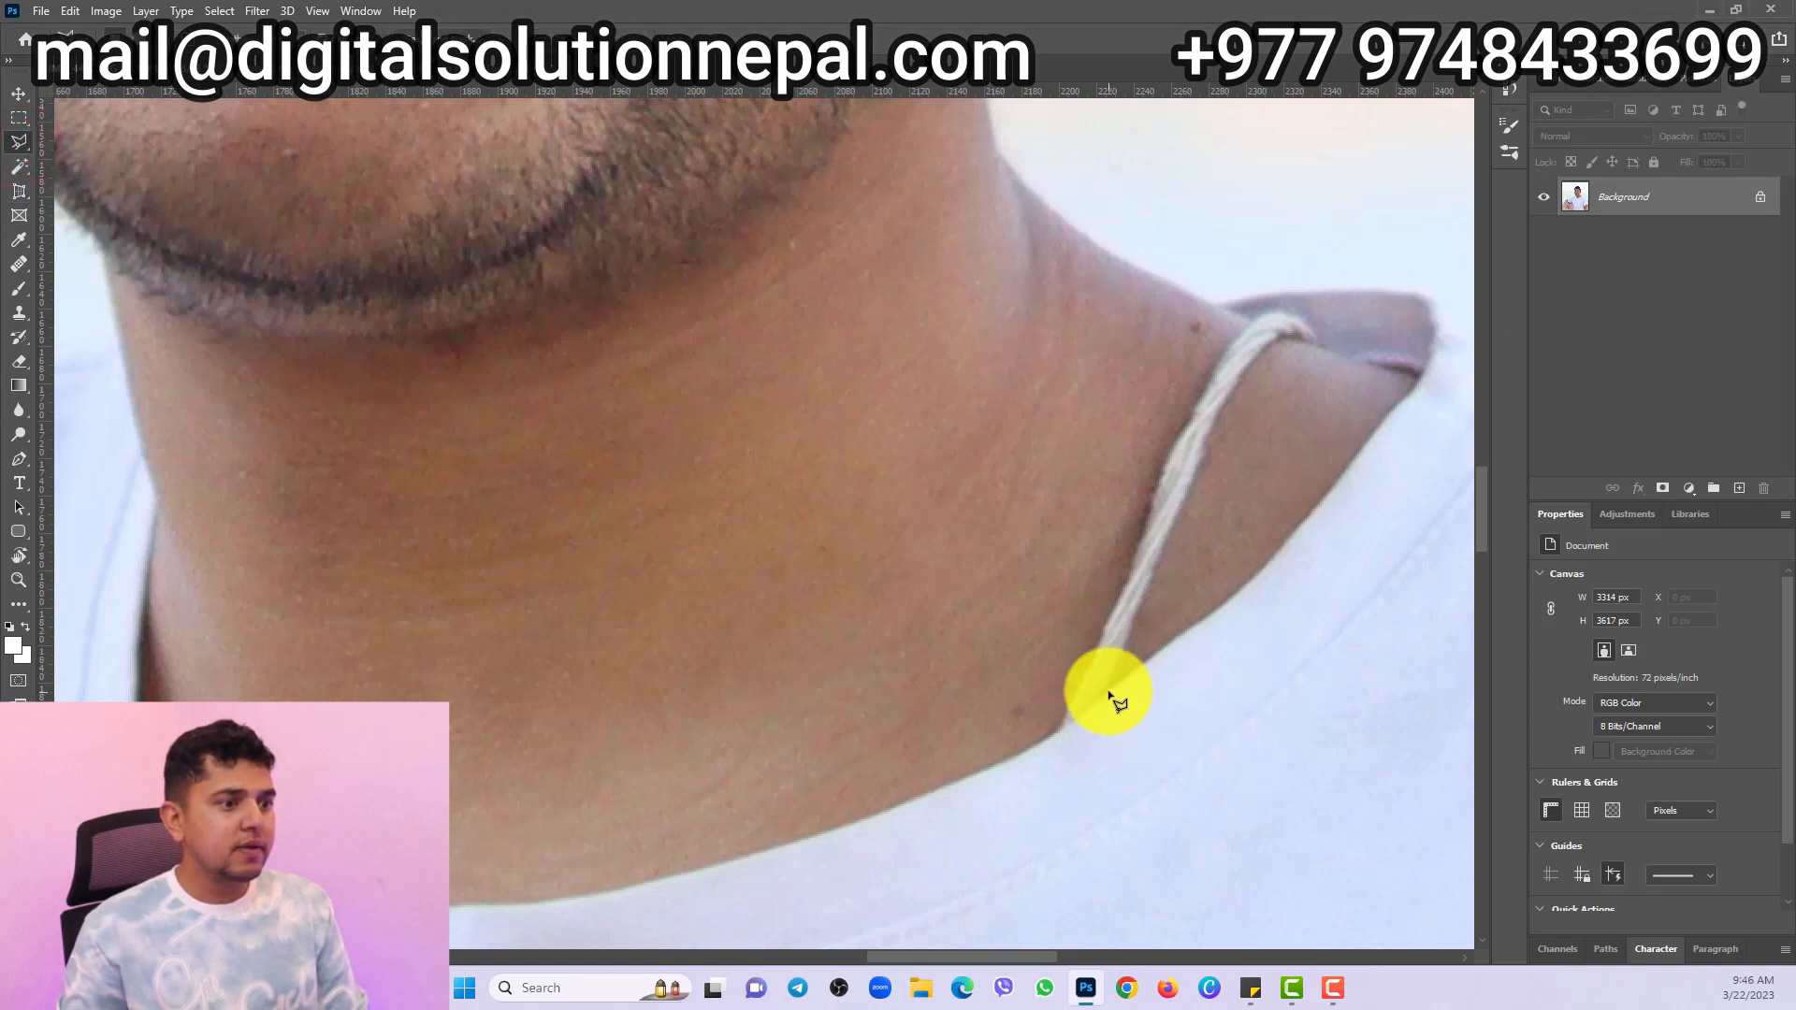
pyautogui.click(1142, 657)
pyautogui.click(1167, 618)
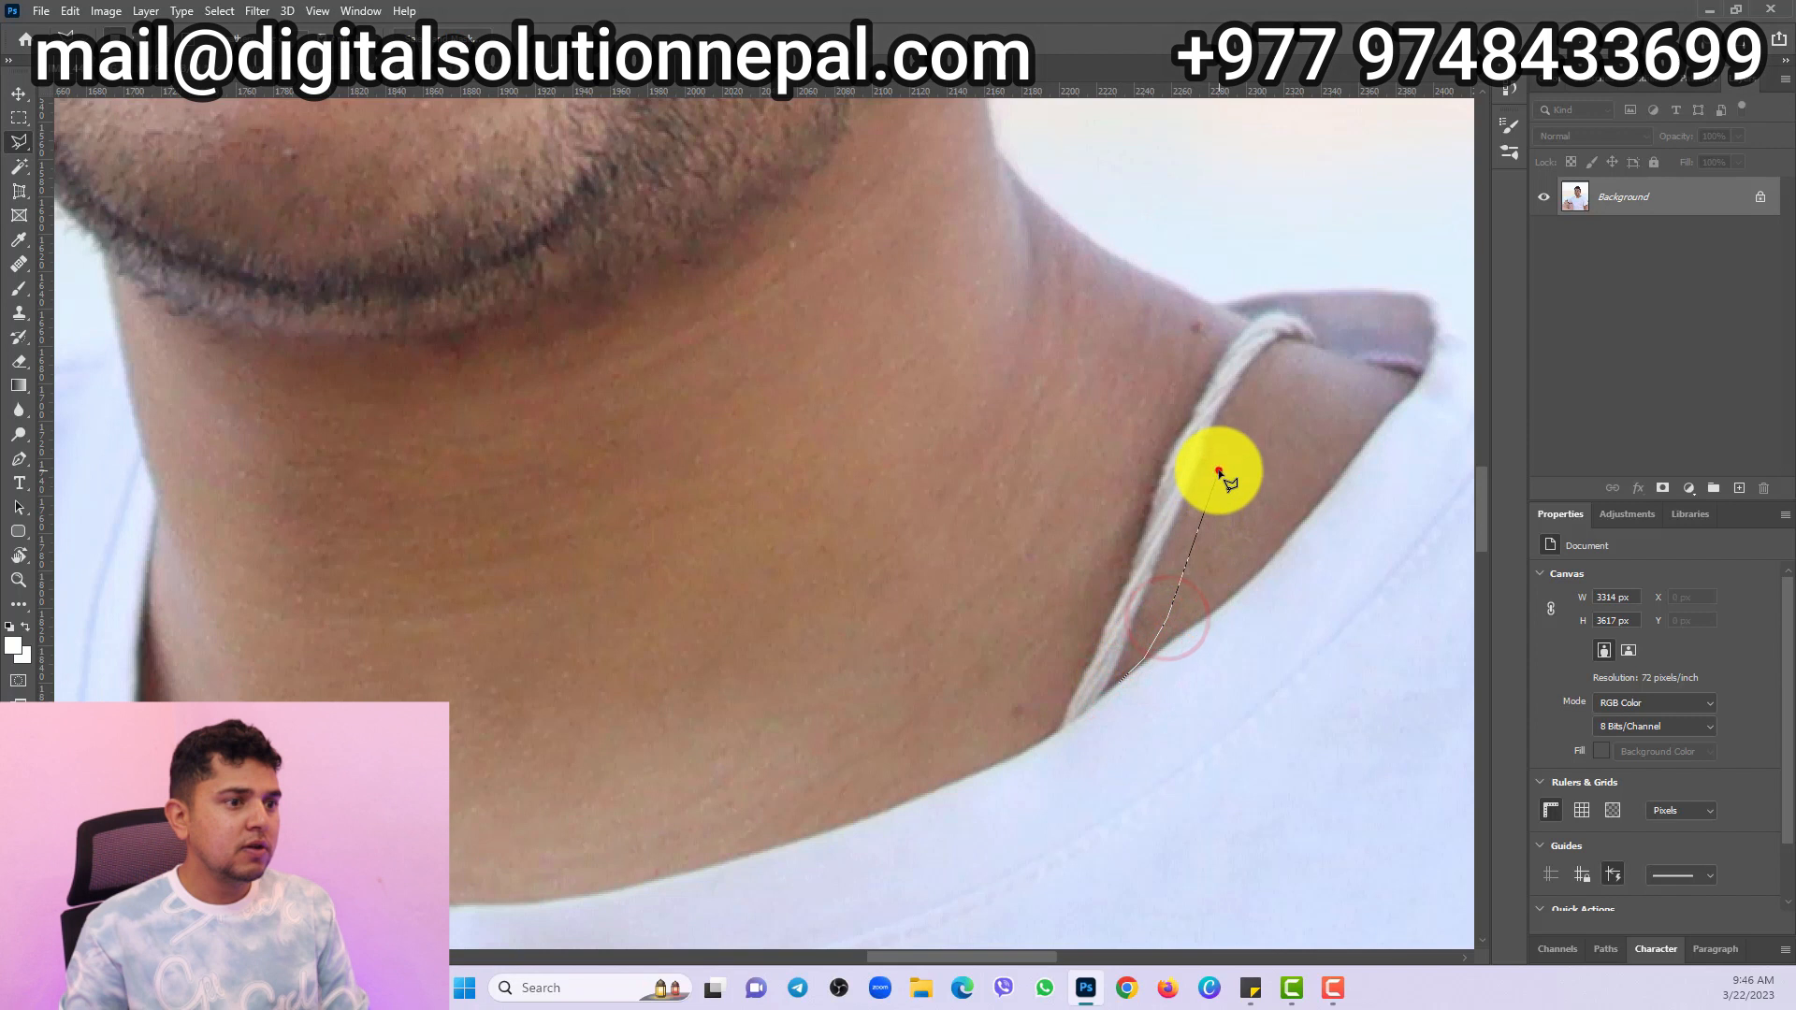
pyautogui.click(1216, 471)
pyautogui.click(1255, 379)
pyautogui.click(1282, 357)
pyautogui.click(1320, 348)
pyautogui.click(1313, 323)
pyautogui.click(1300, 313)
pyautogui.click(1270, 305)
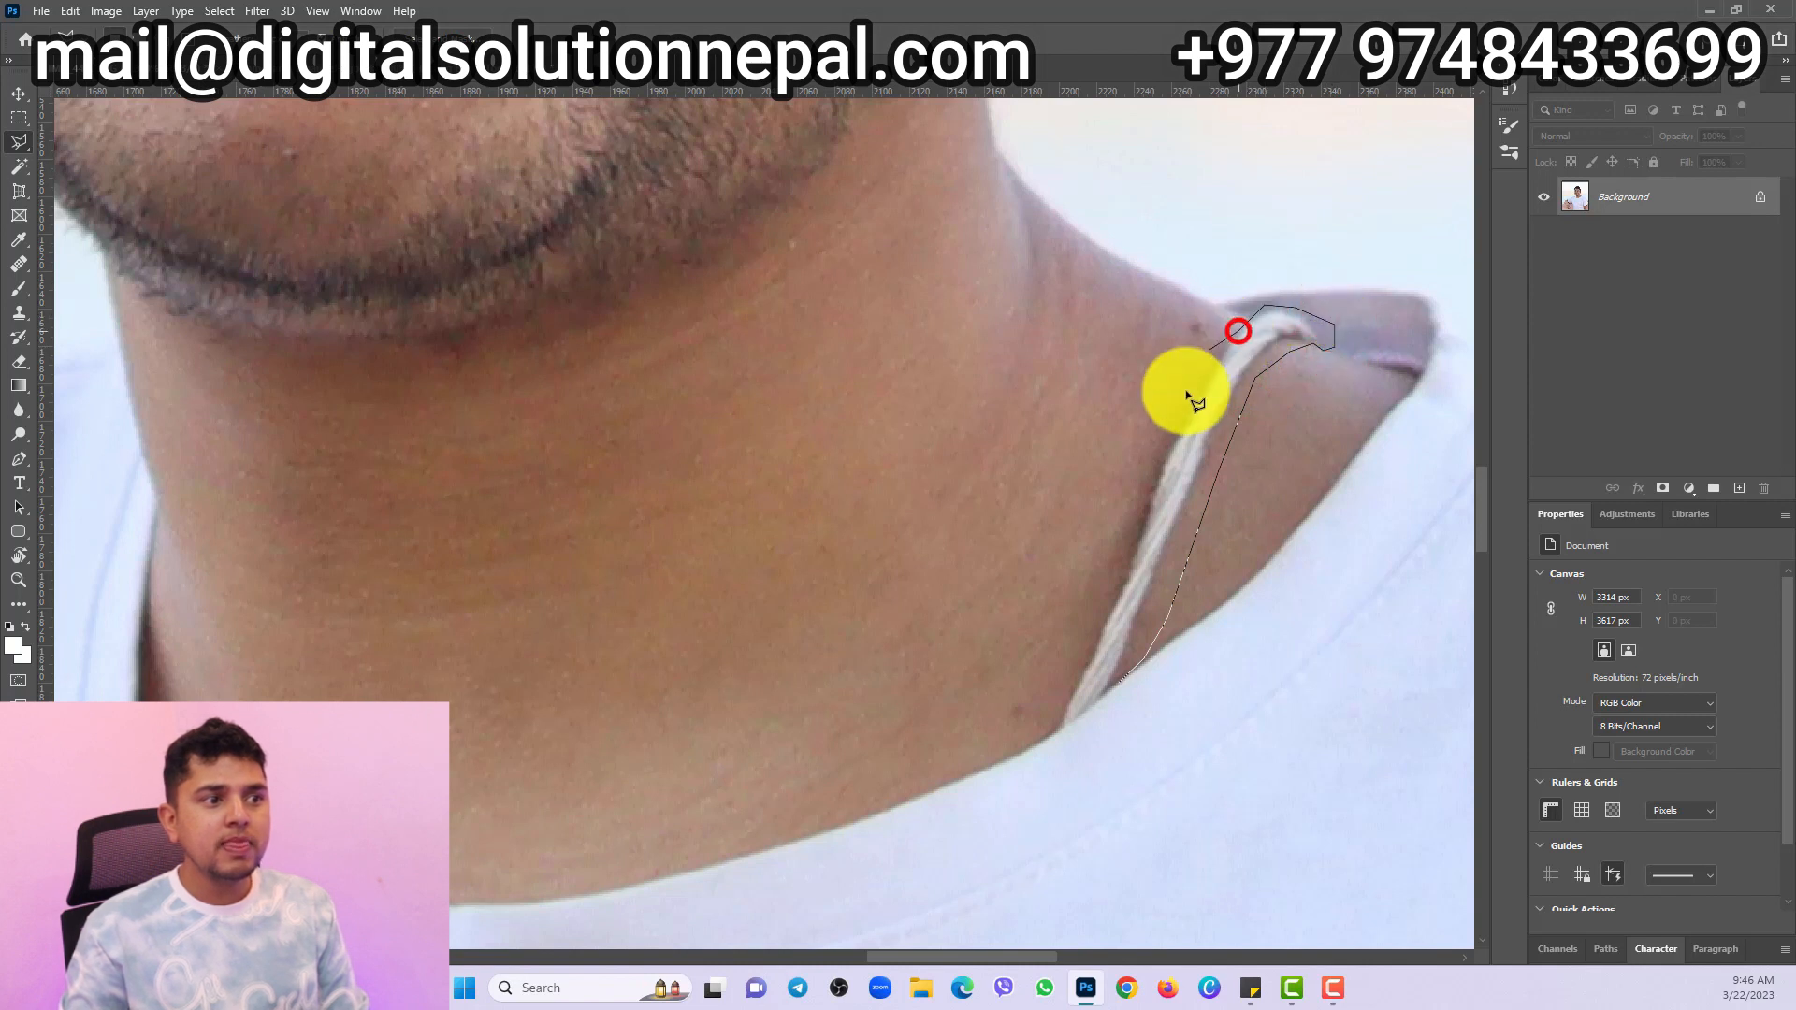
pyautogui.click(1216, 345)
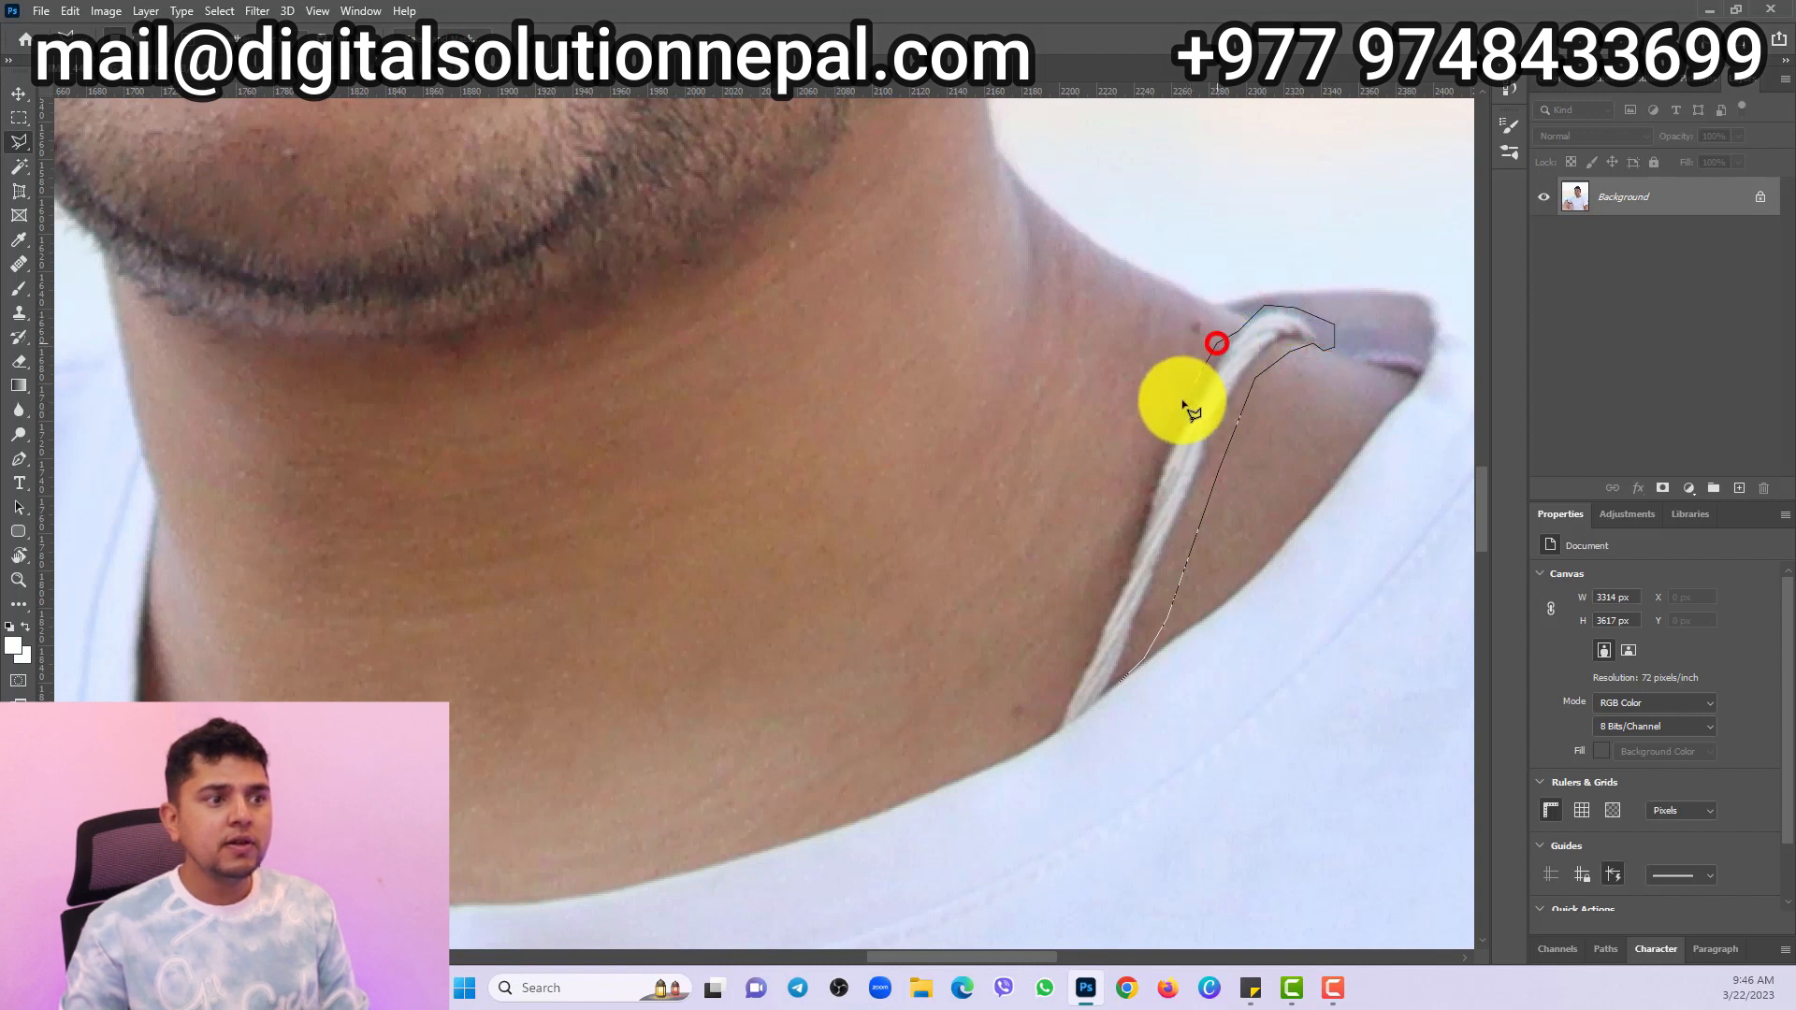
pyautogui.click(1180, 400)
pyautogui.click(1129, 517)
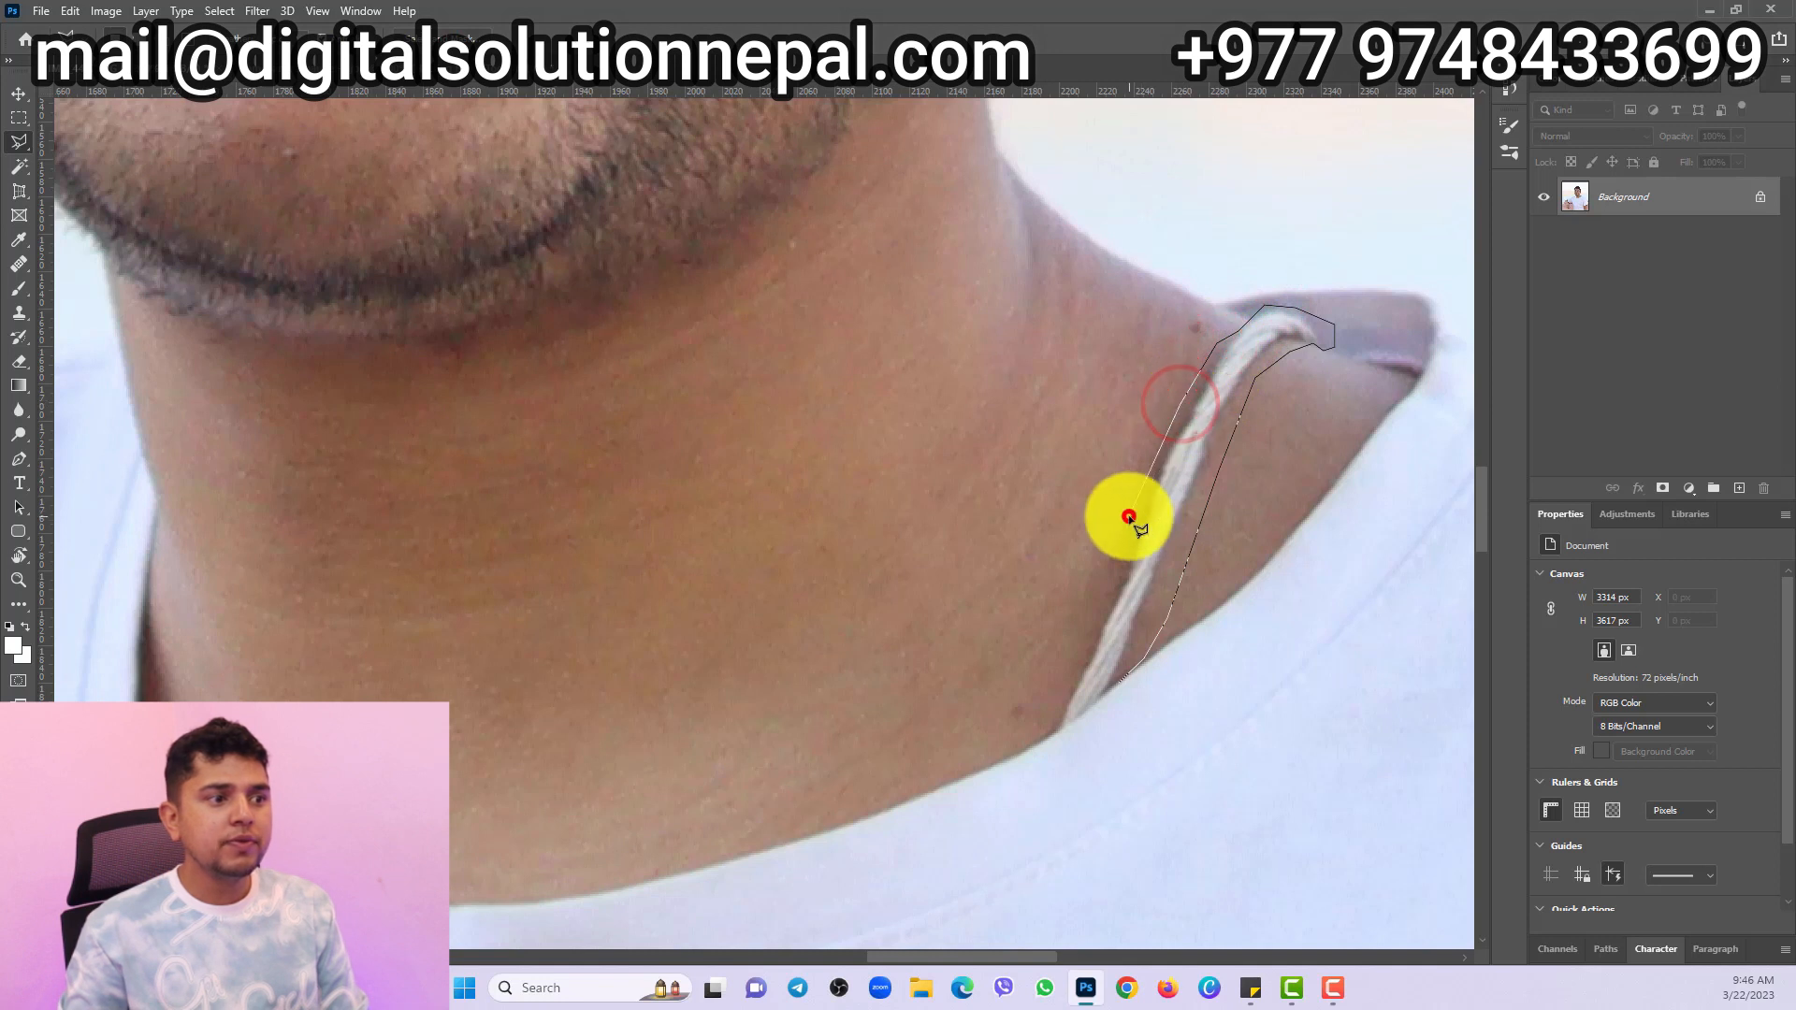
pyautogui.click(1108, 599)
pyautogui.click(1050, 726)
pyautogui.click(1048, 728)
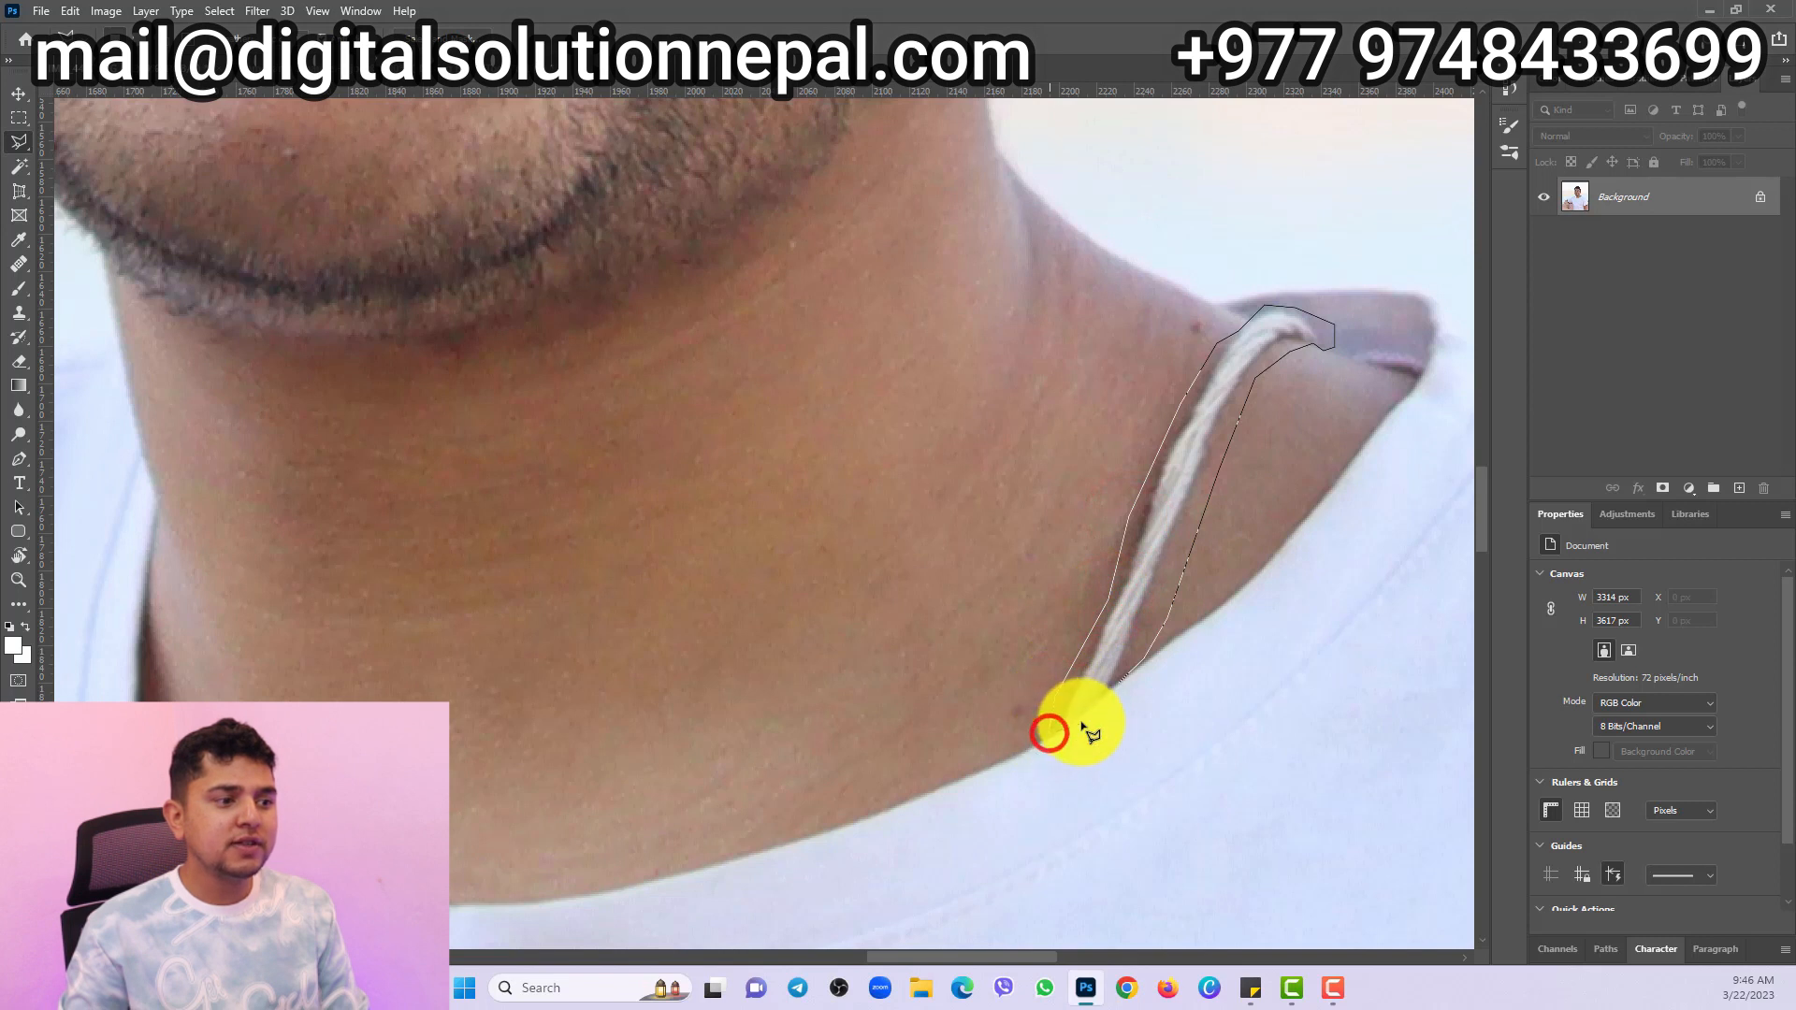
pyautogui.click(1119, 684)
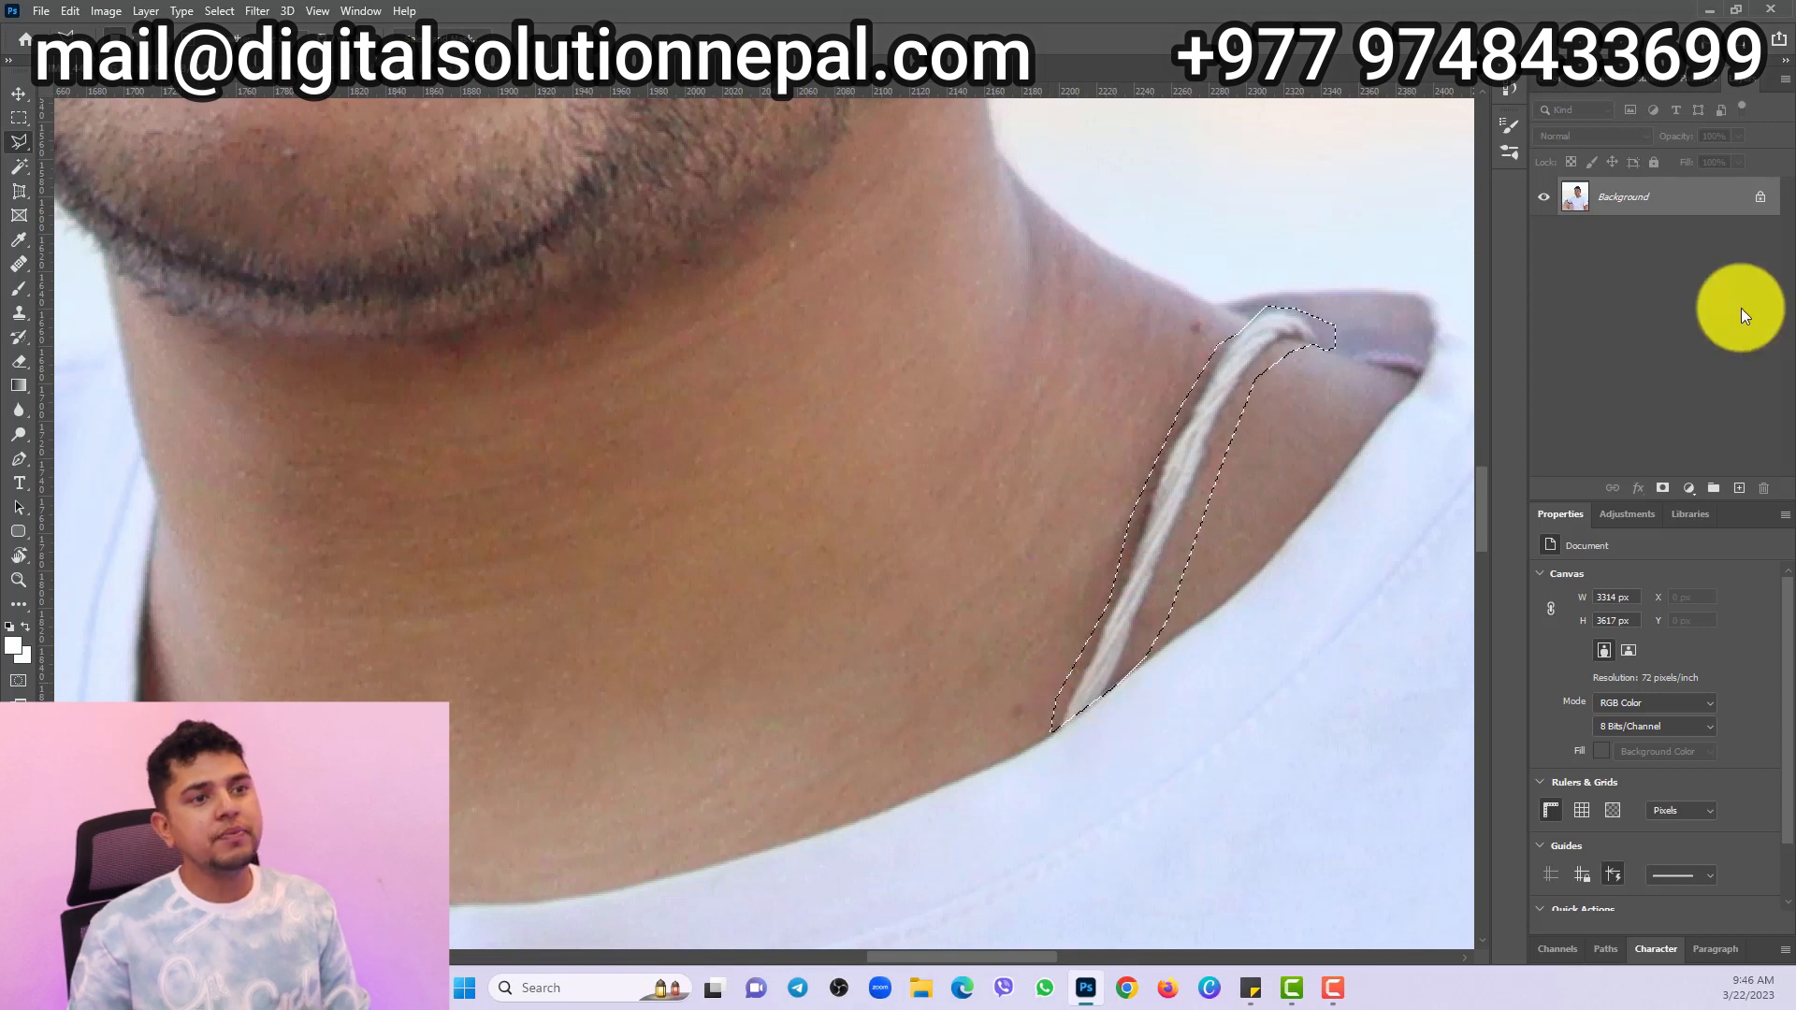
# - Duplicate the Background layer and remove the selected neck thread with Content-Aware Fill, using Auto sampling and output to a new layer
pyautogui.hotkey('ctrl', 'j')
pyautogui.hotkey('ctrl', '-')
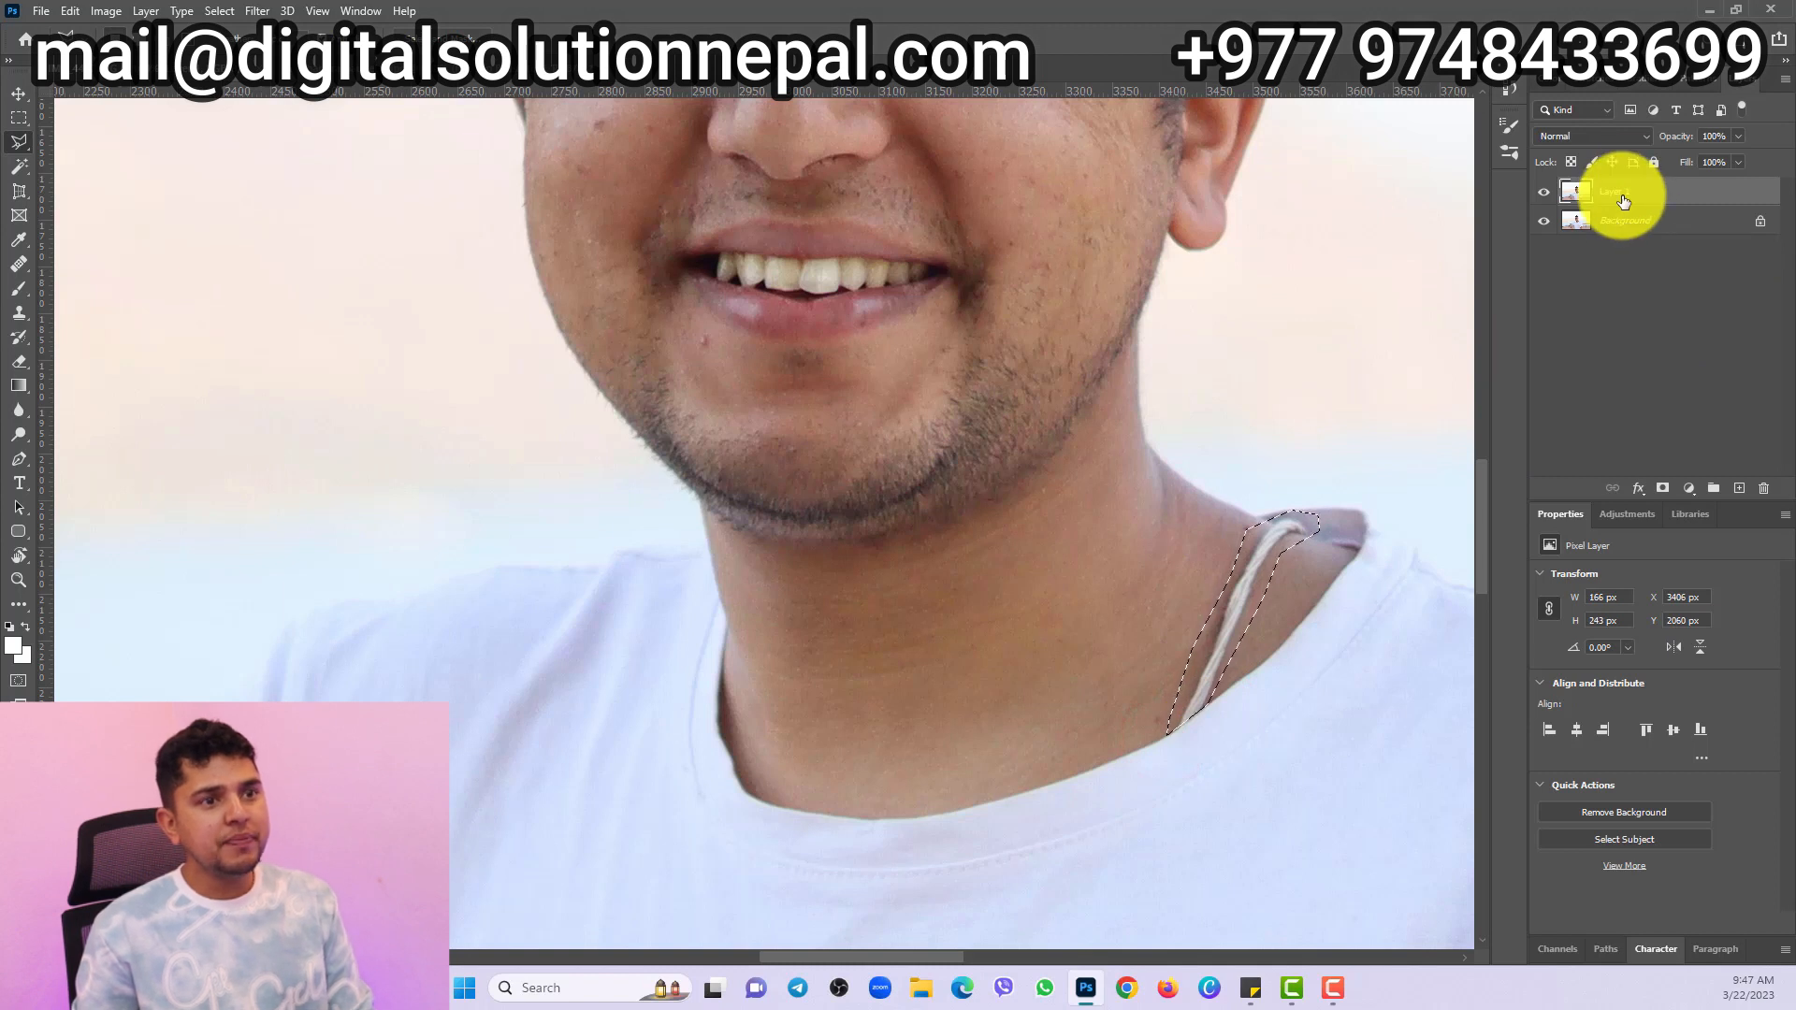
pyautogui.rightClick(1250, 569)
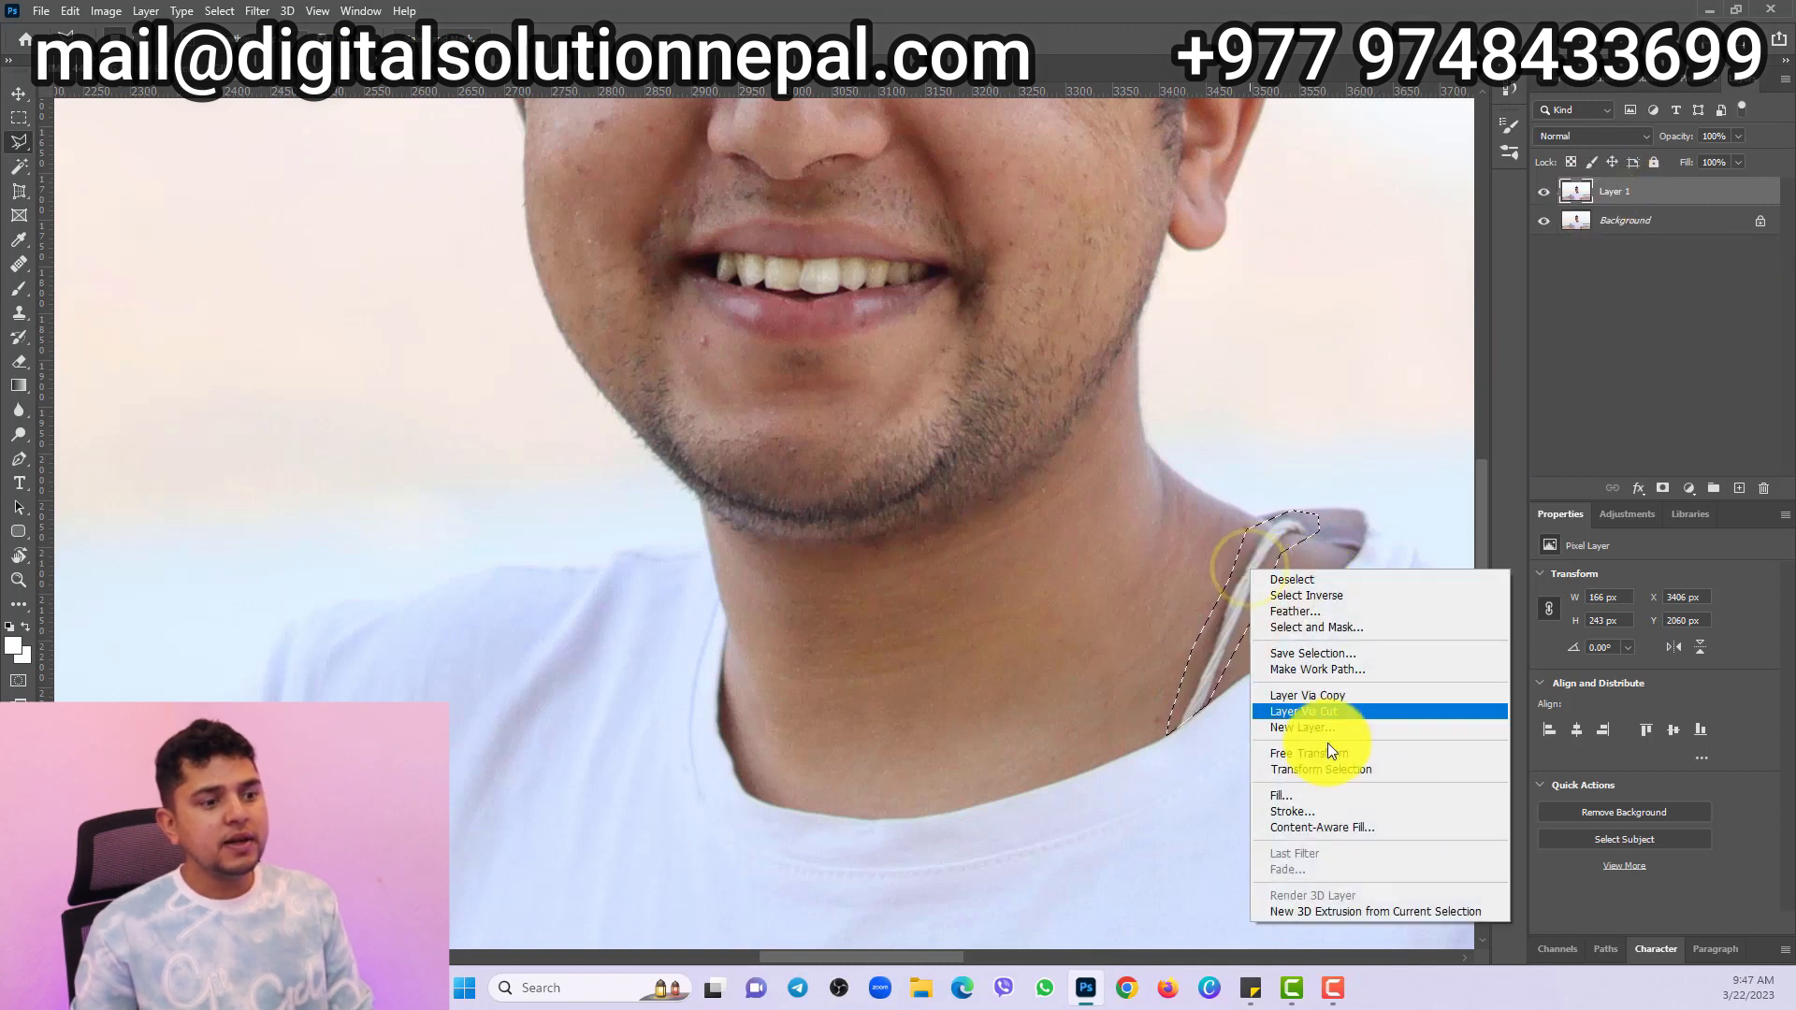
pyautogui.click(1323, 821)
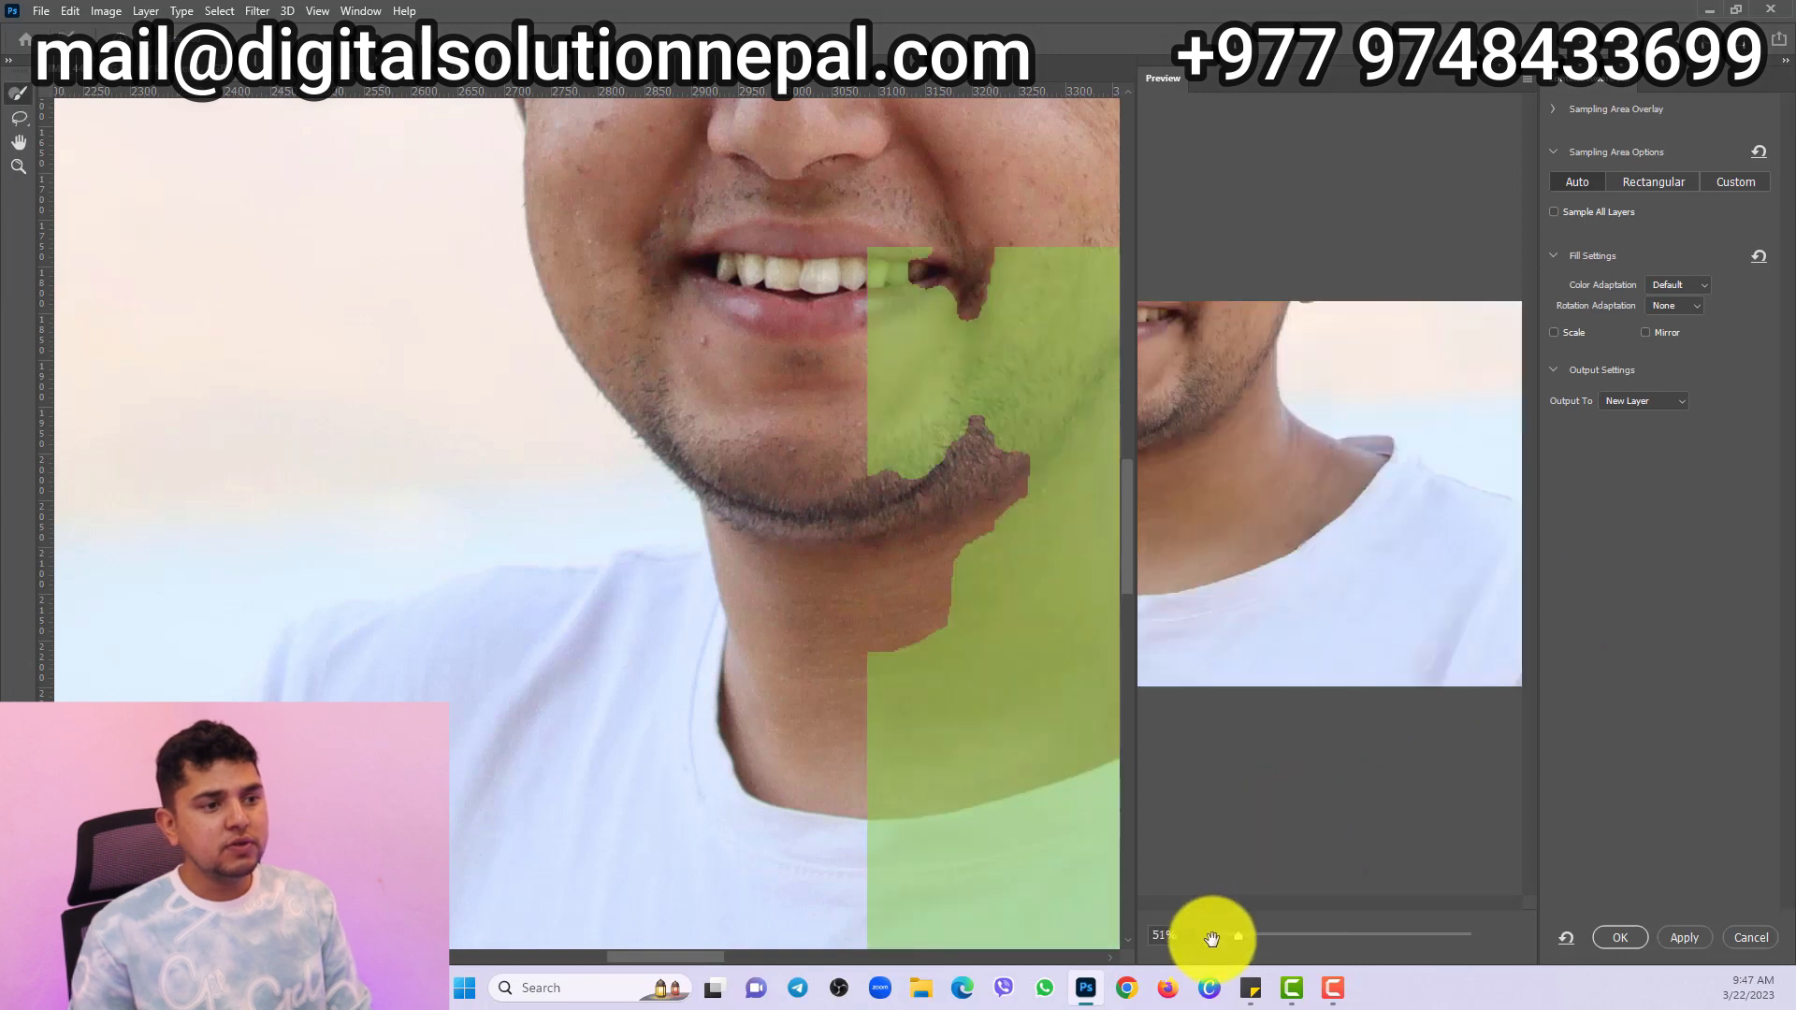
pyautogui.moveTo(1237, 935); pyautogui.dragTo(1283, 933)
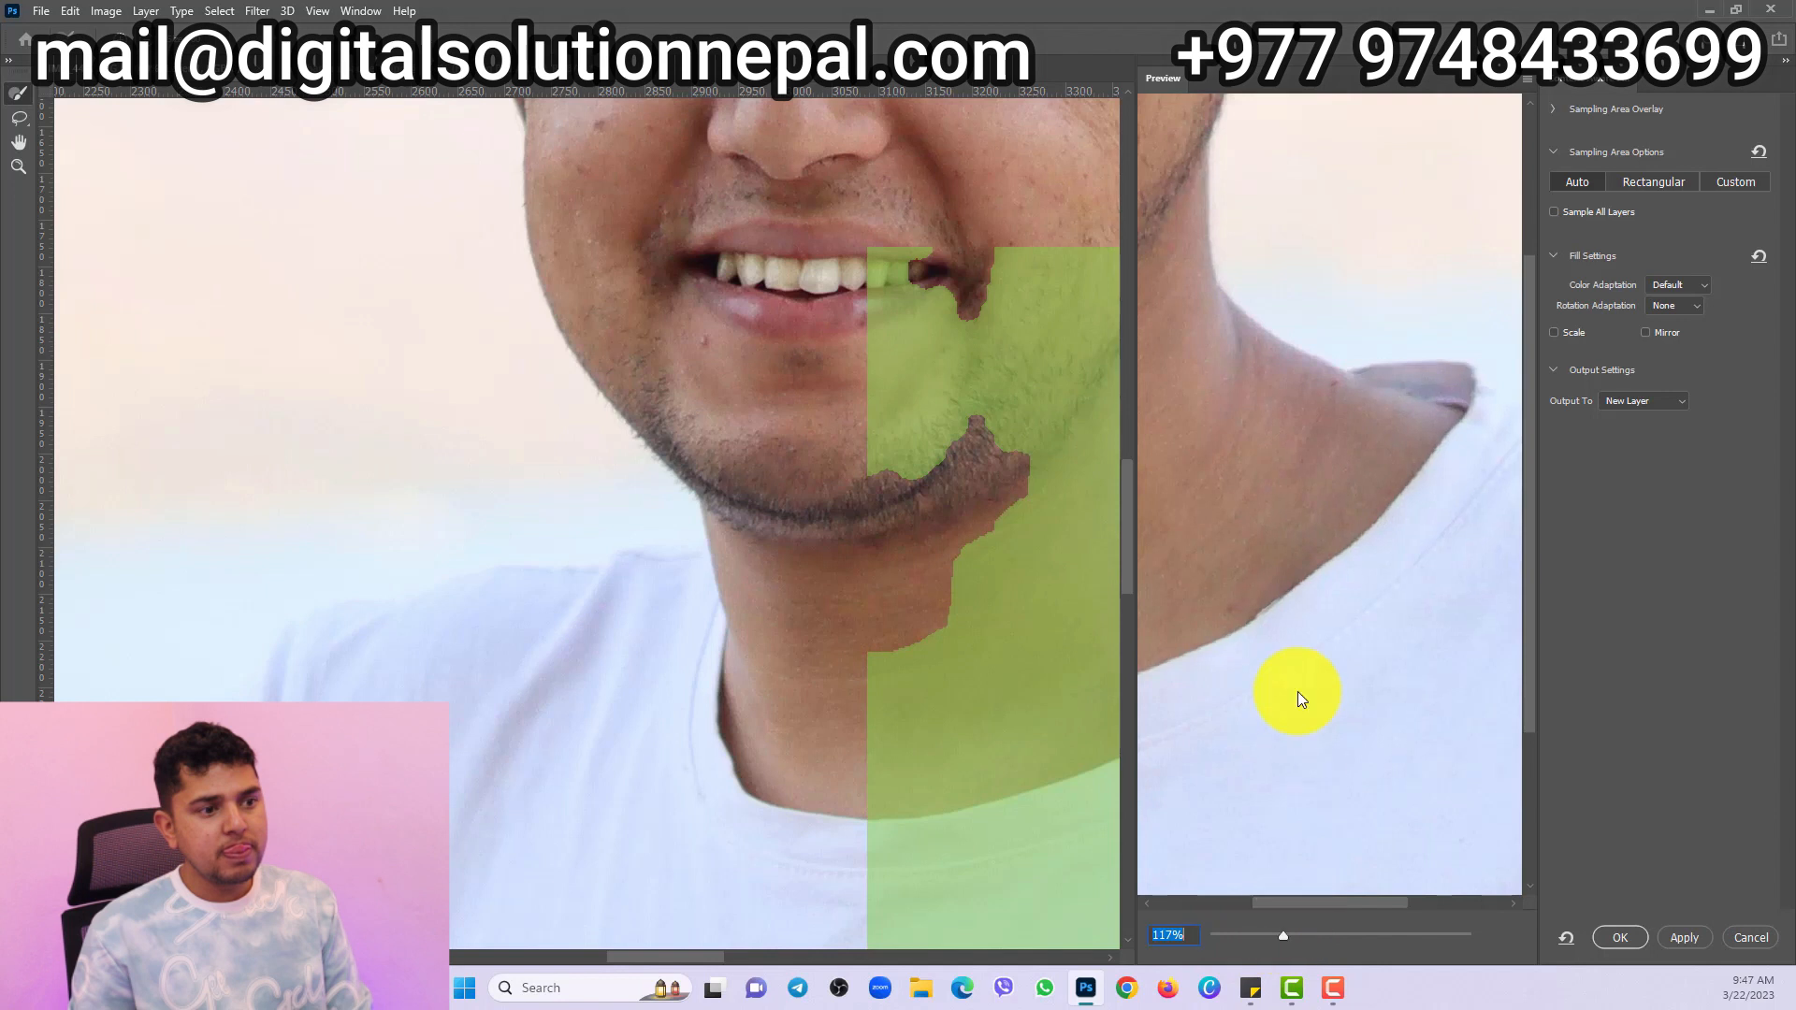
pyautogui.moveTo(1263, 603); pyautogui.dragTo(1255, 597)
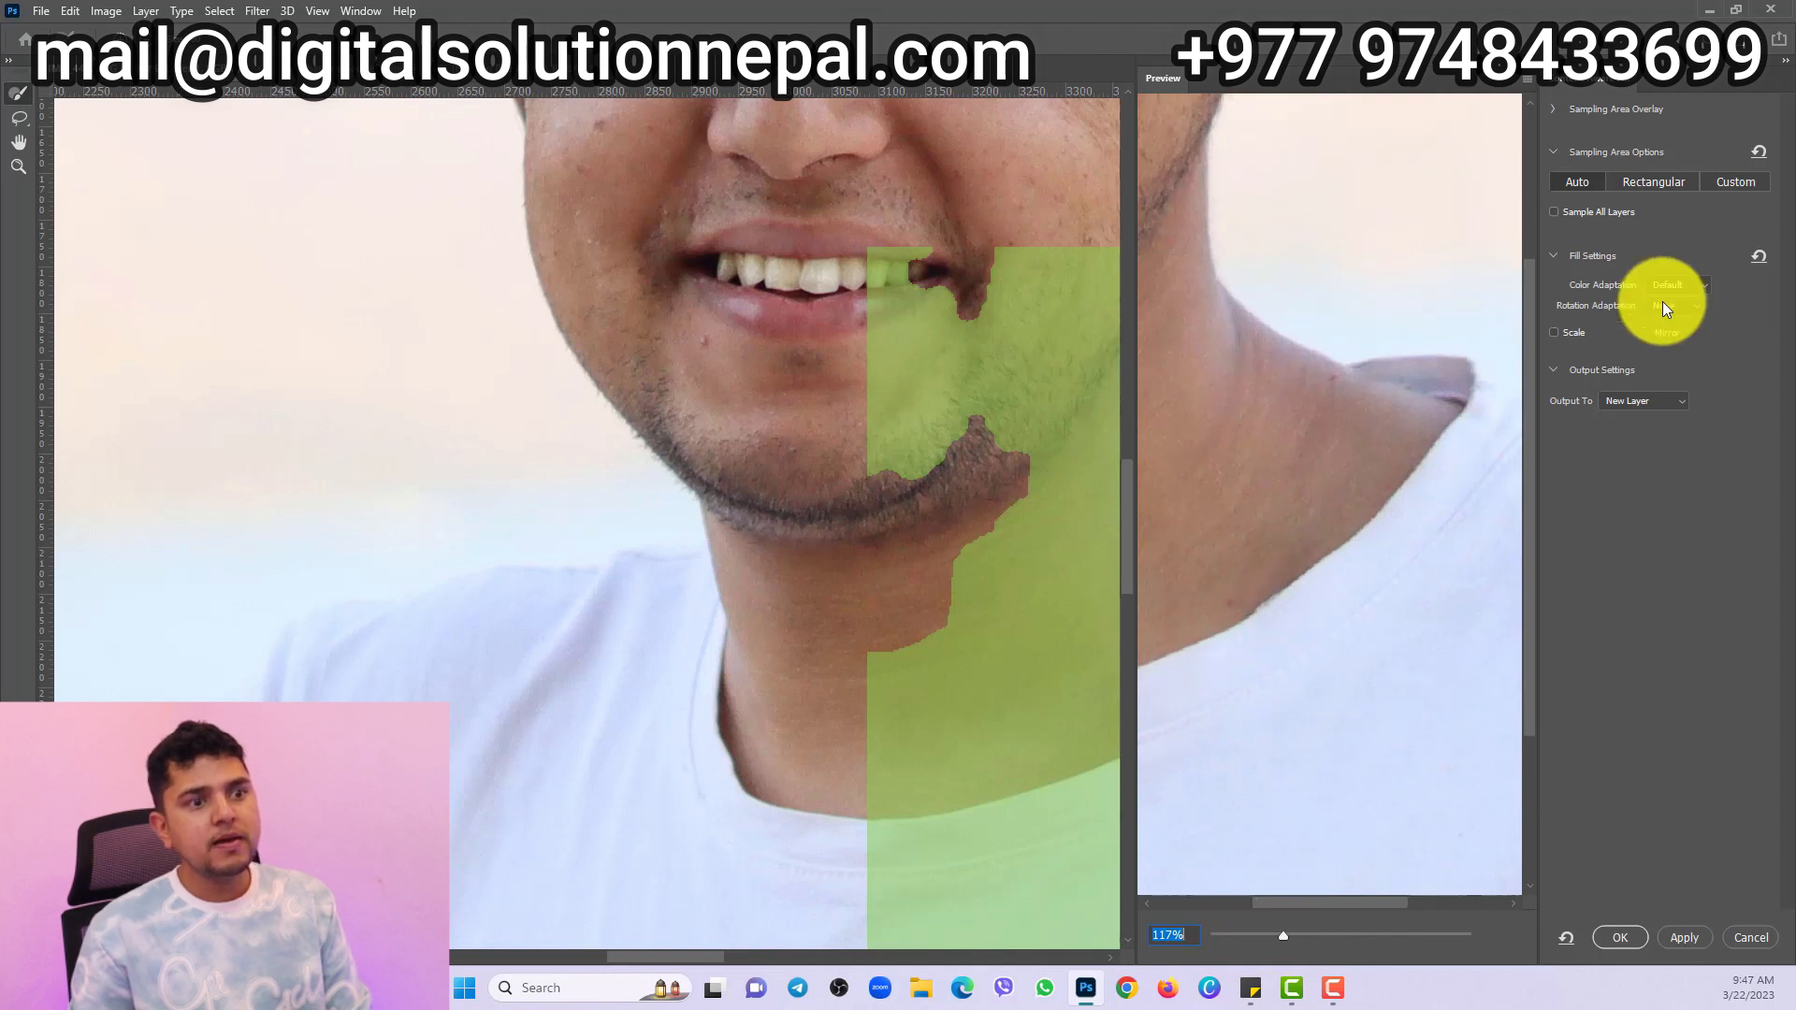
pyautogui.click(1648, 399)
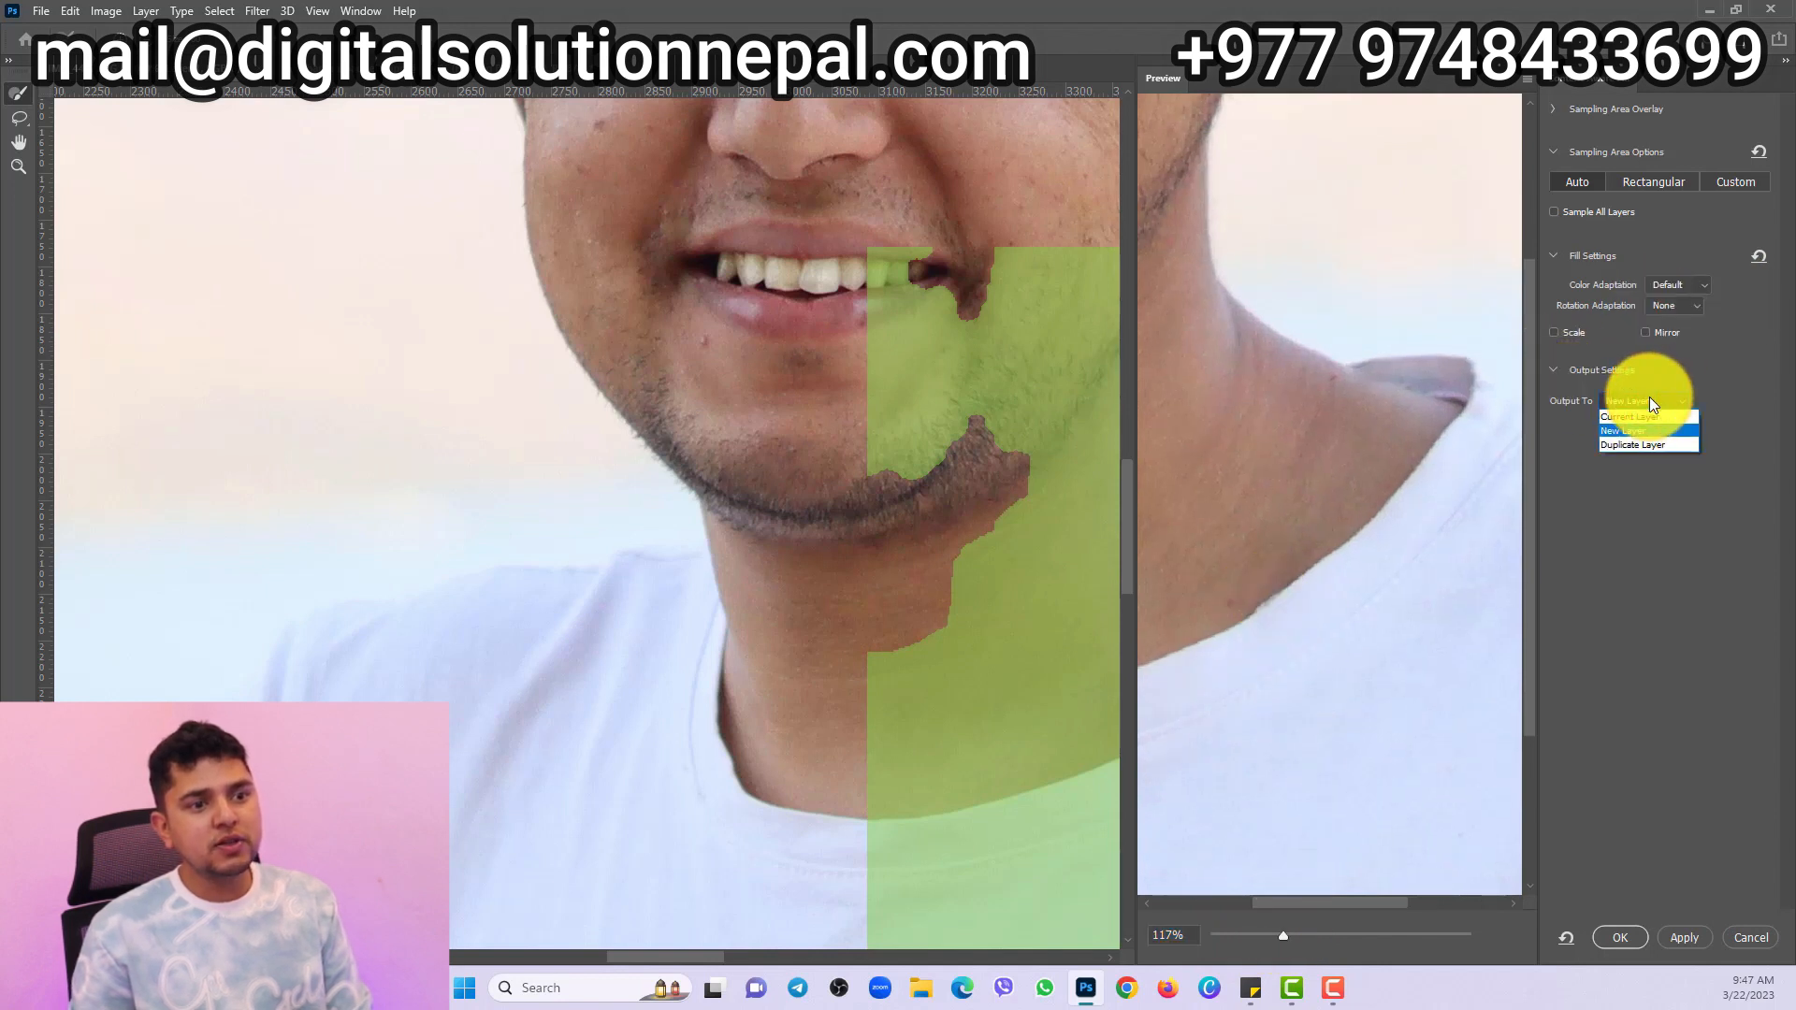
pyautogui.click(1649, 401)
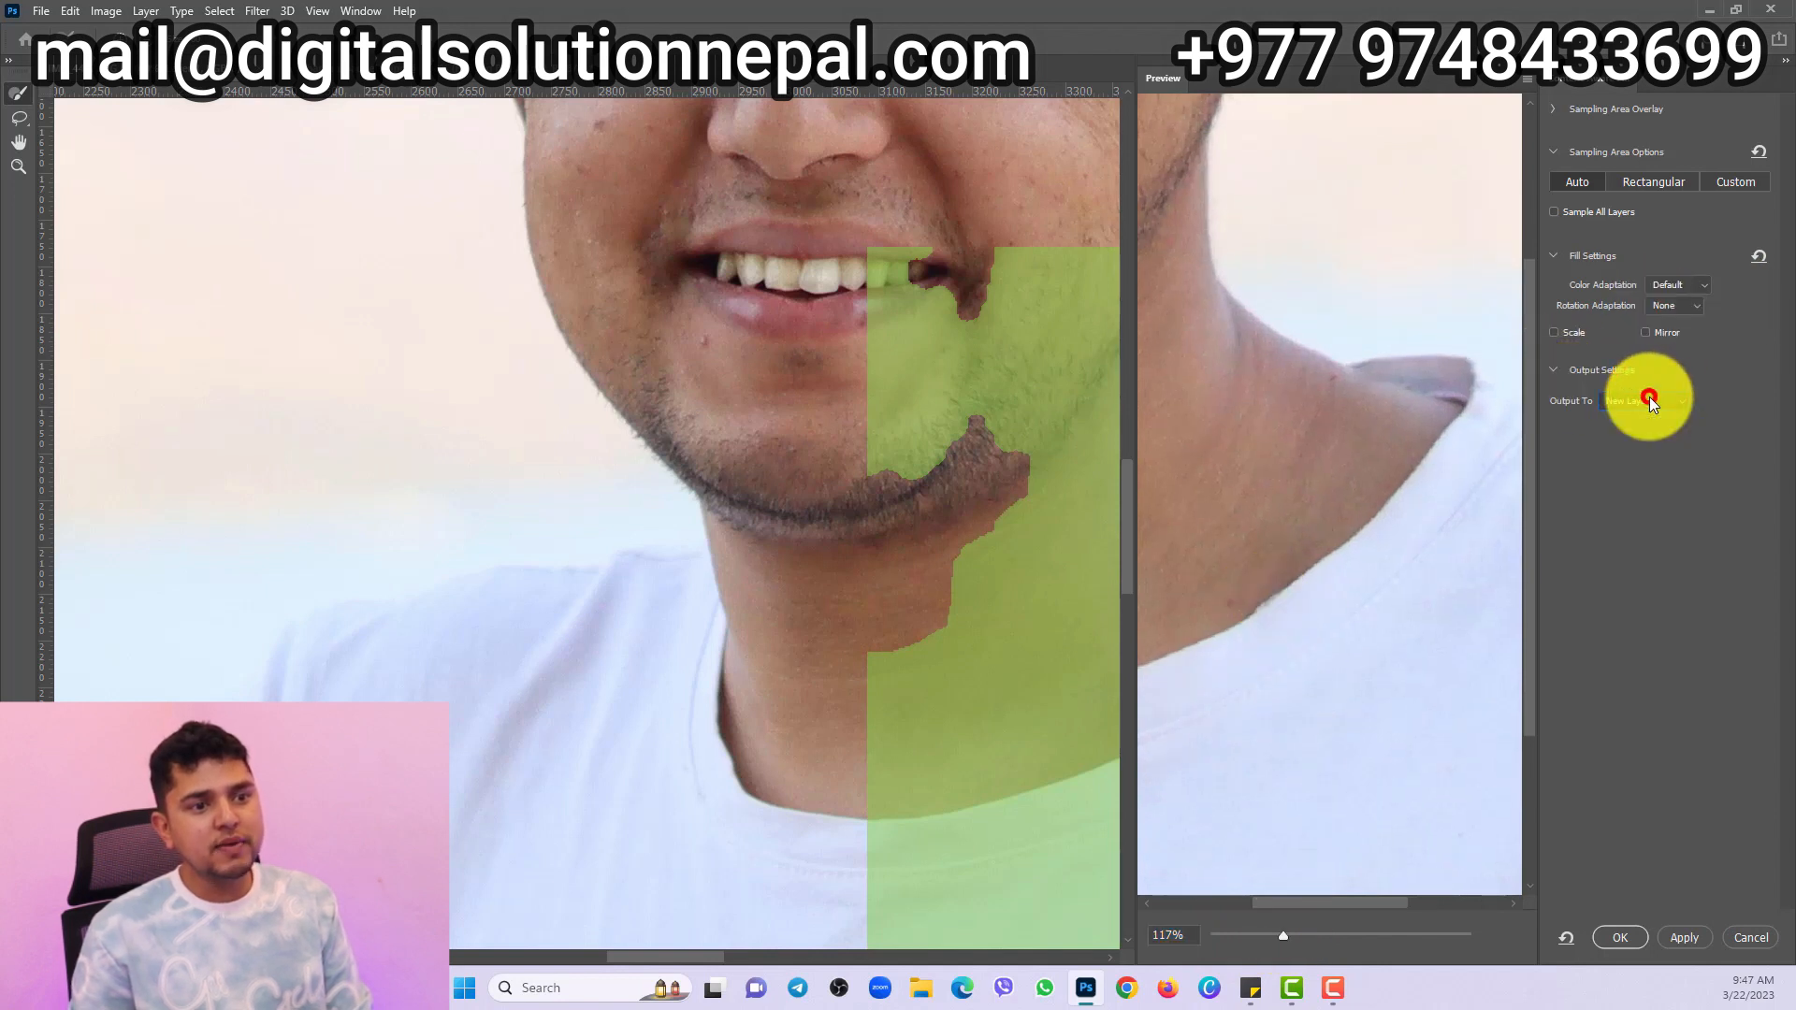
pyautogui.click(1556, 332)
pyautogui.click(965, 375)
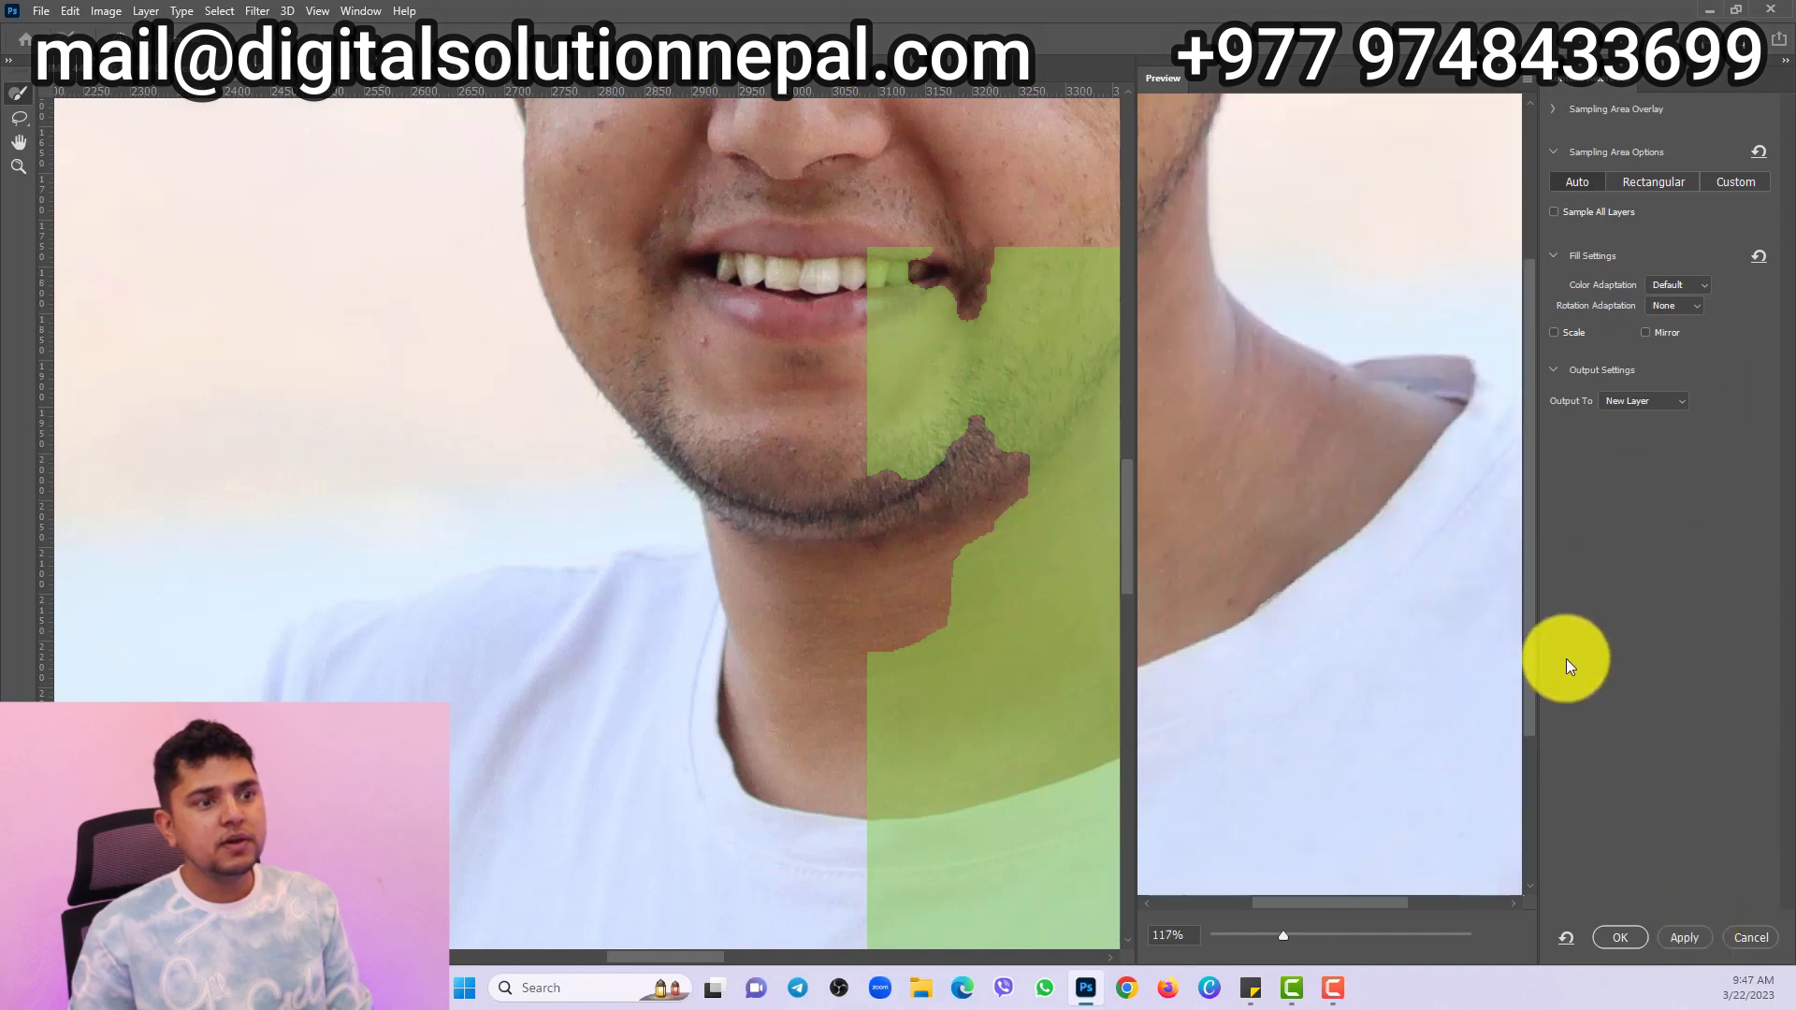
pyautogui.click(1603, 934)
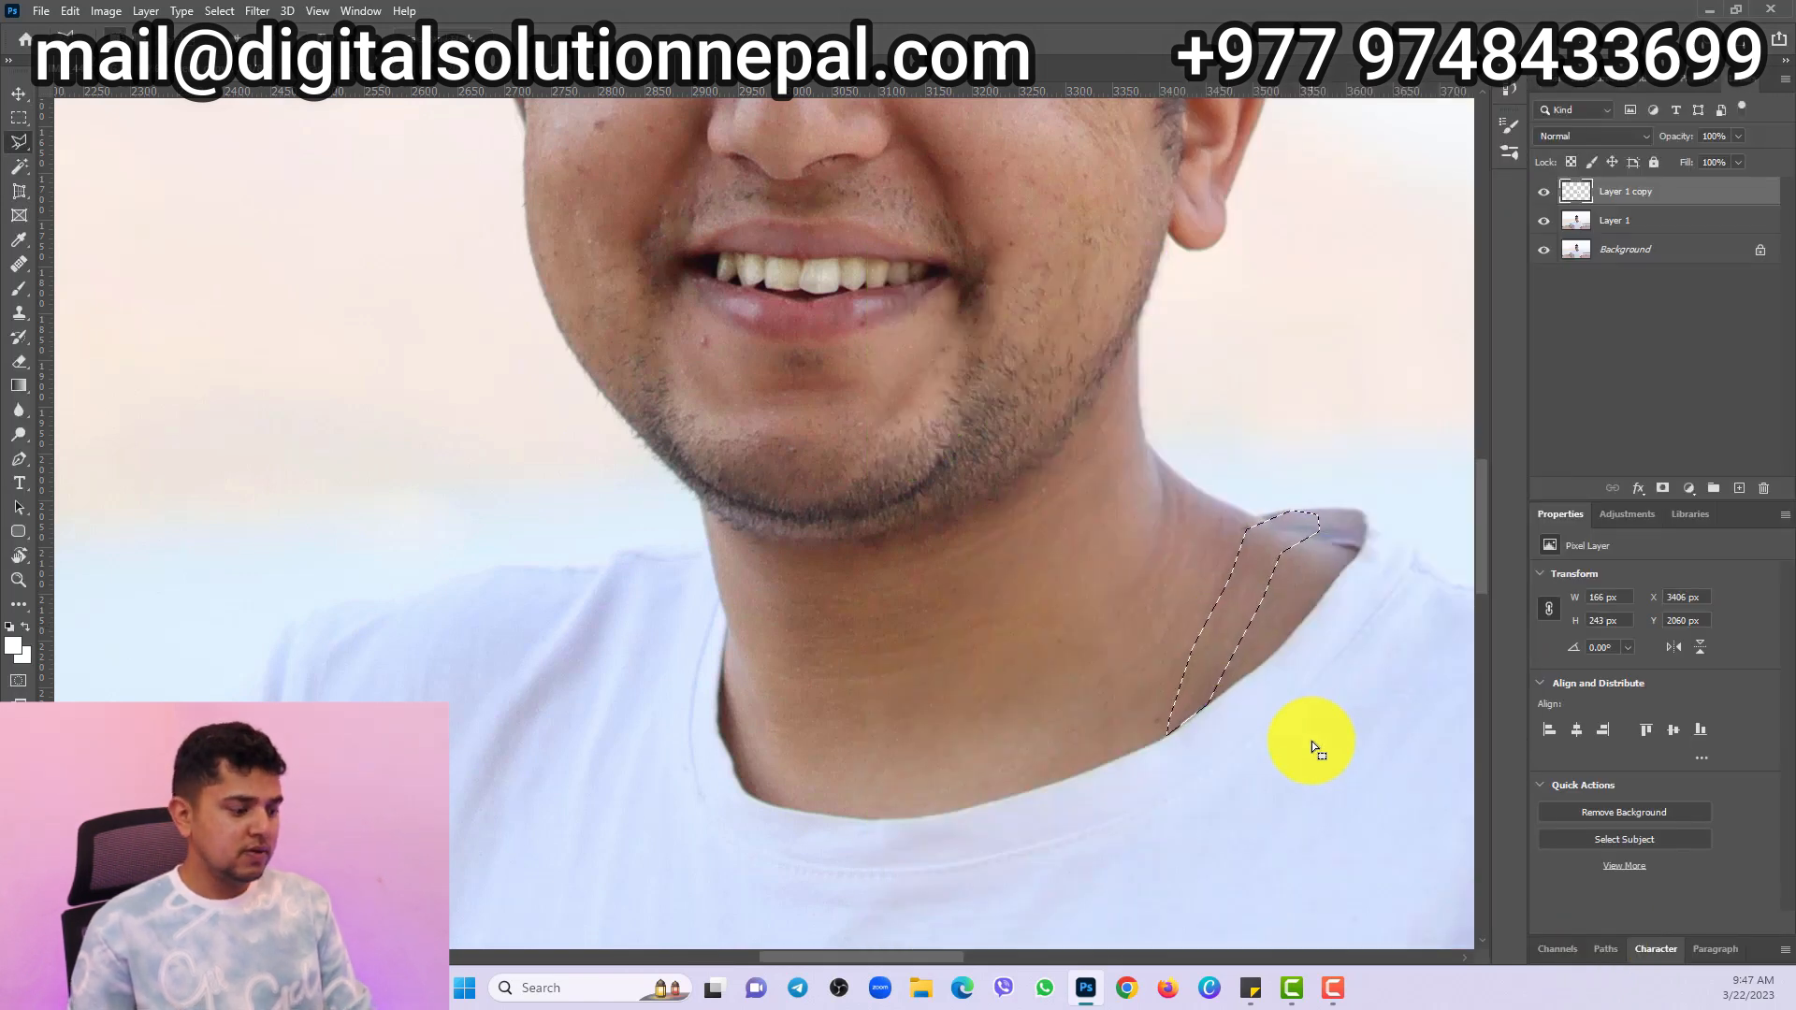
# - Select Layer 1 and Layer 1 copy and toggle the fill layer's visibility to compare the neck with and without the thread
pyautogui.hotkey('ctrl', '-')
pyautogui.hotkey('ctrl', '-')
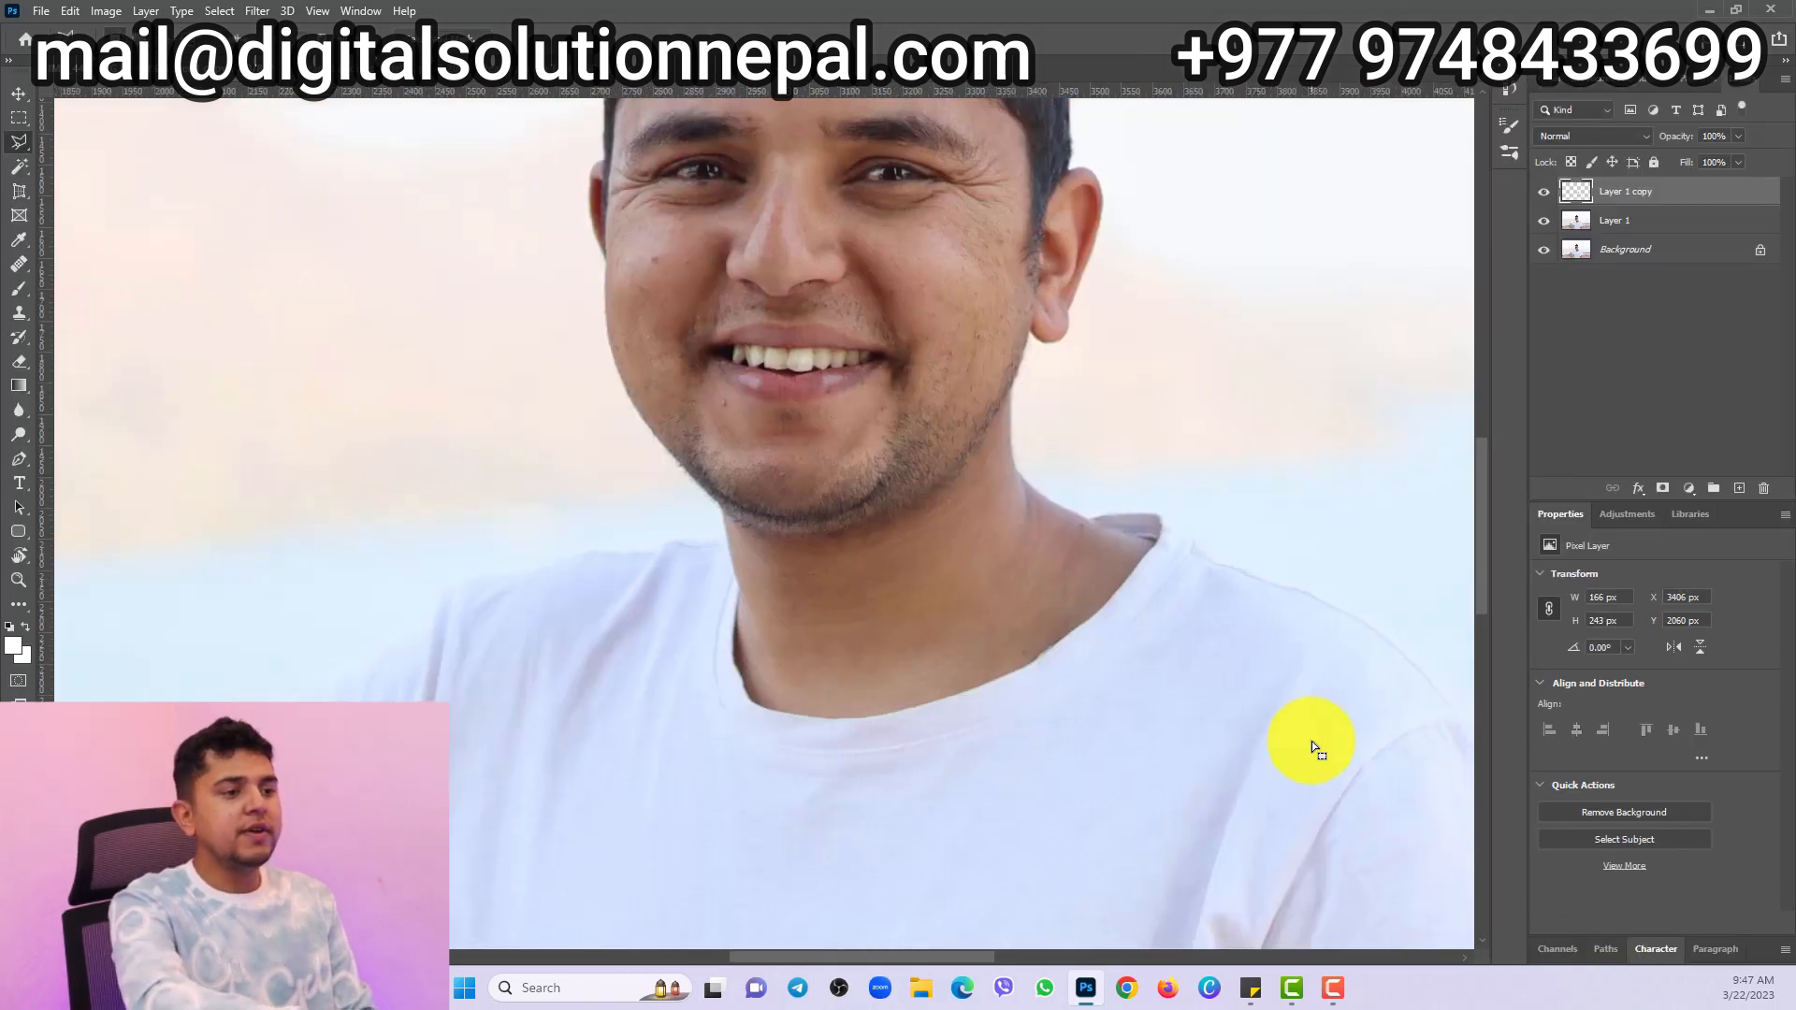
pyautogui.hotkey('ctrl', '-')
pyautogui.hotkey('ctrl', '-')
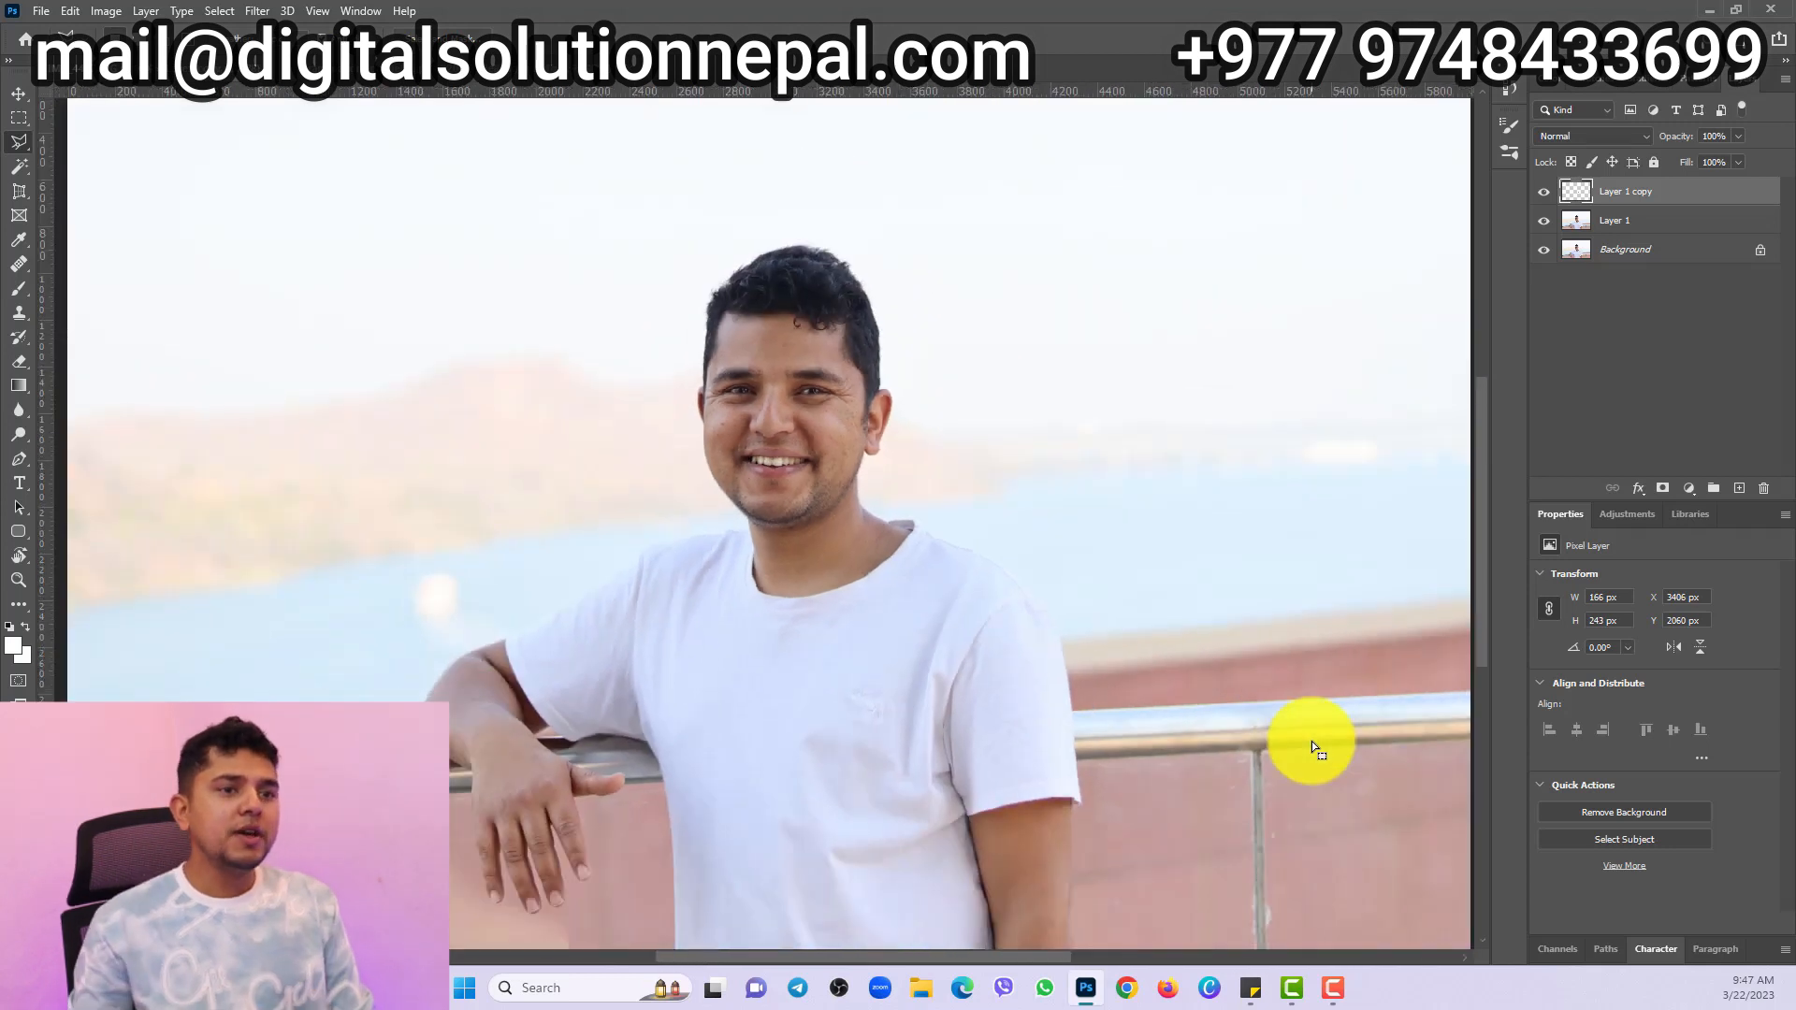
pyautogui.keyDown('shift'); pyautogui.click(1639, 223); pyautogui.keyUp('shift')
pyautogui.click(1542, 192)
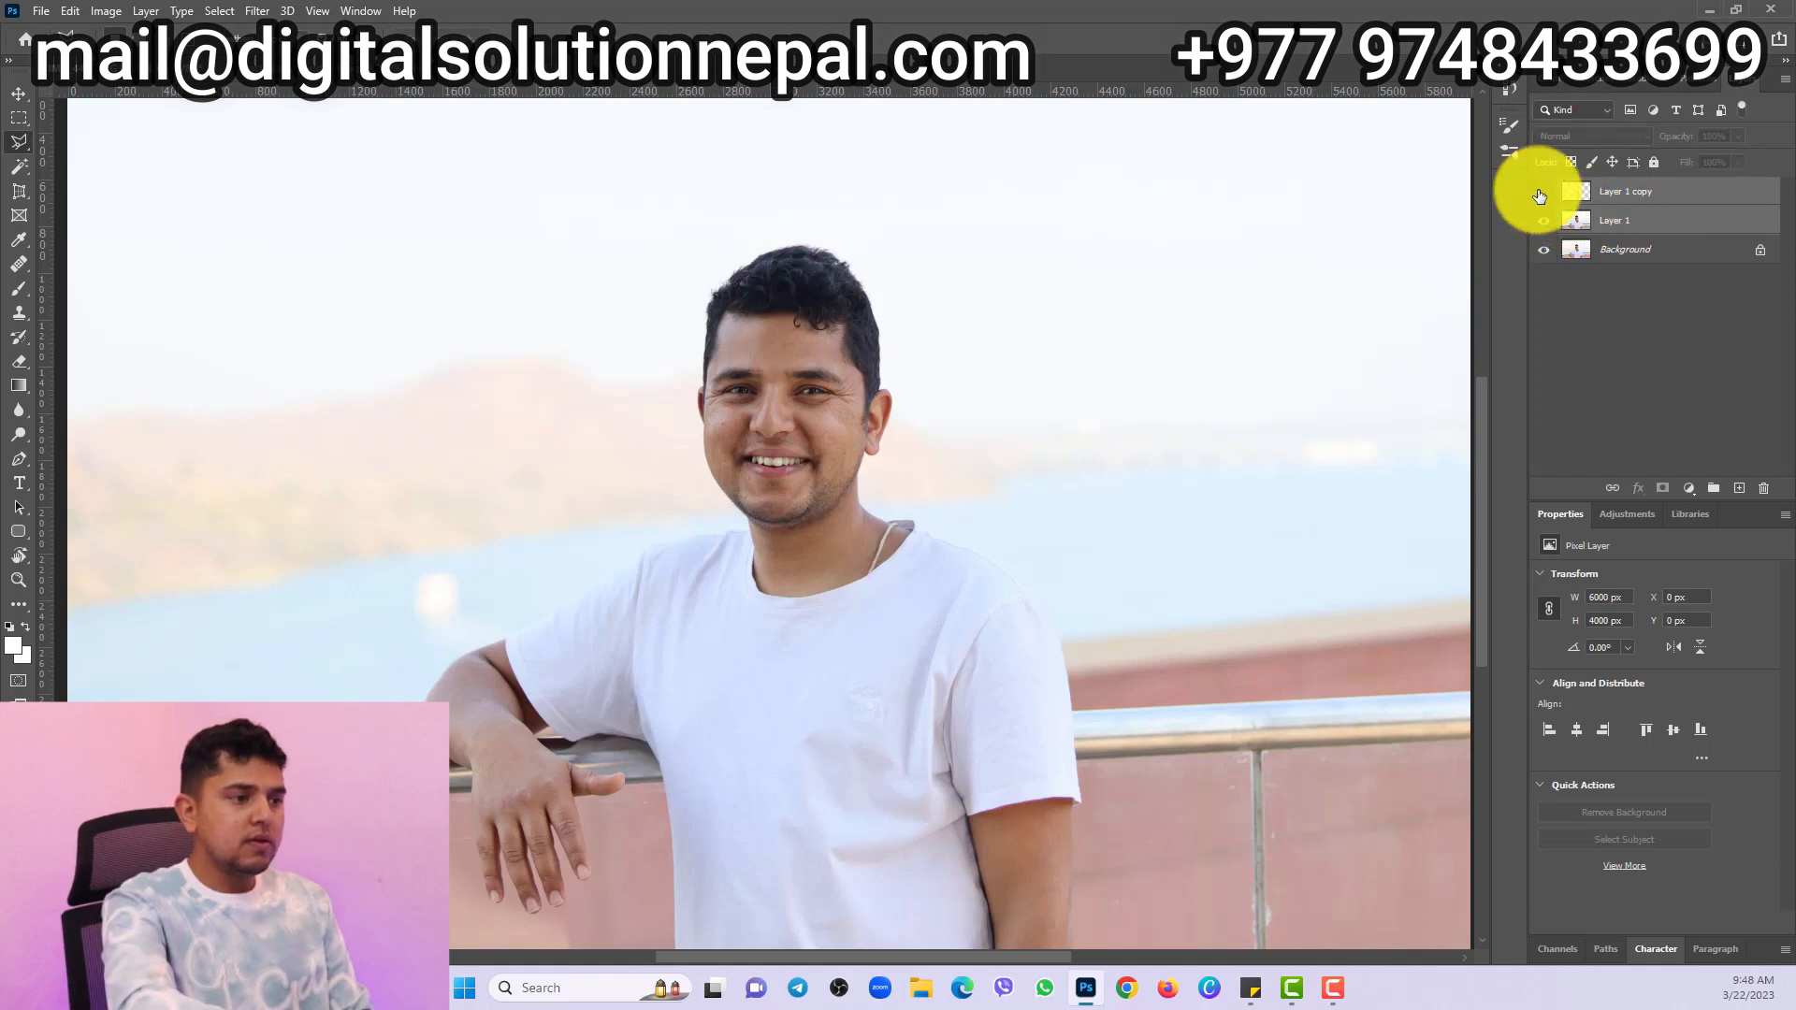
pyautogui.hotkey('ctrl', '+')
pyautogui.hotkey('ctrl', '+')
pyautogui.hotkey('ctrl', '+')
pyautogui.hotkey('ctrl', '-')
pyautogui.hotkey('ctrl', '-')
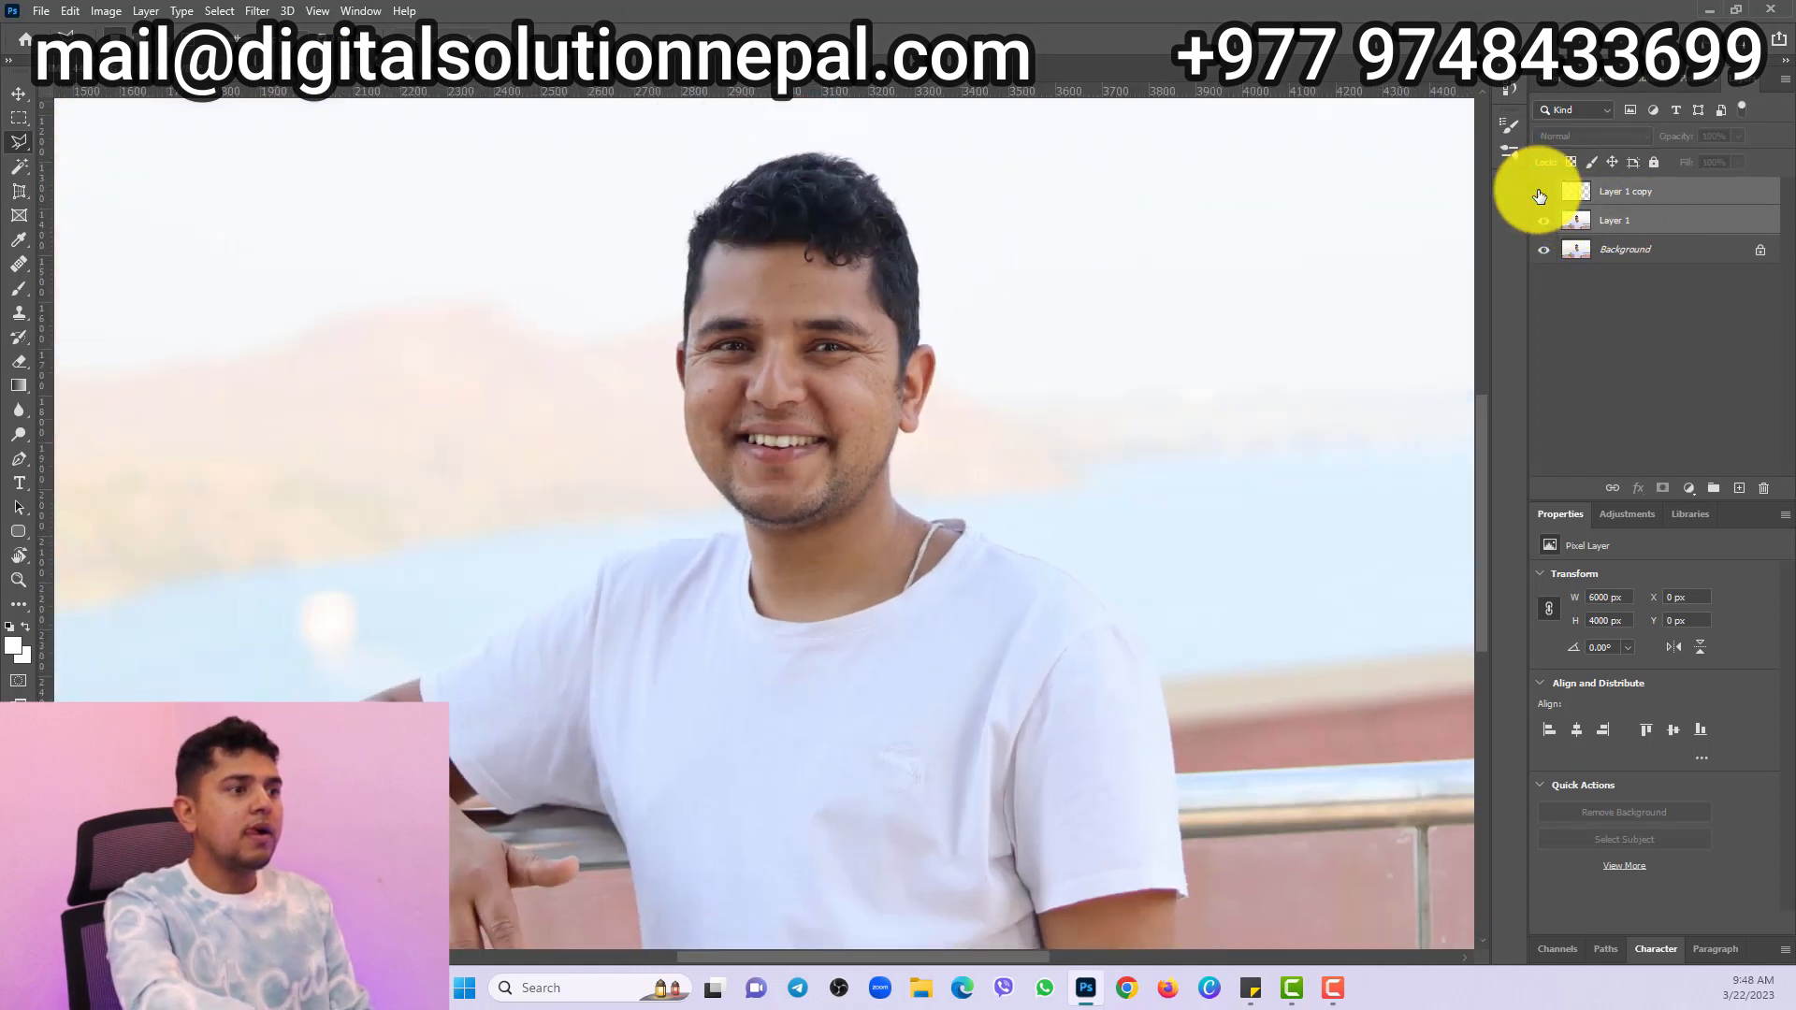
pyautogui.click(1538, 192)
pyautogui.click(1539, 193)
pyautogui.click(1539, 193)
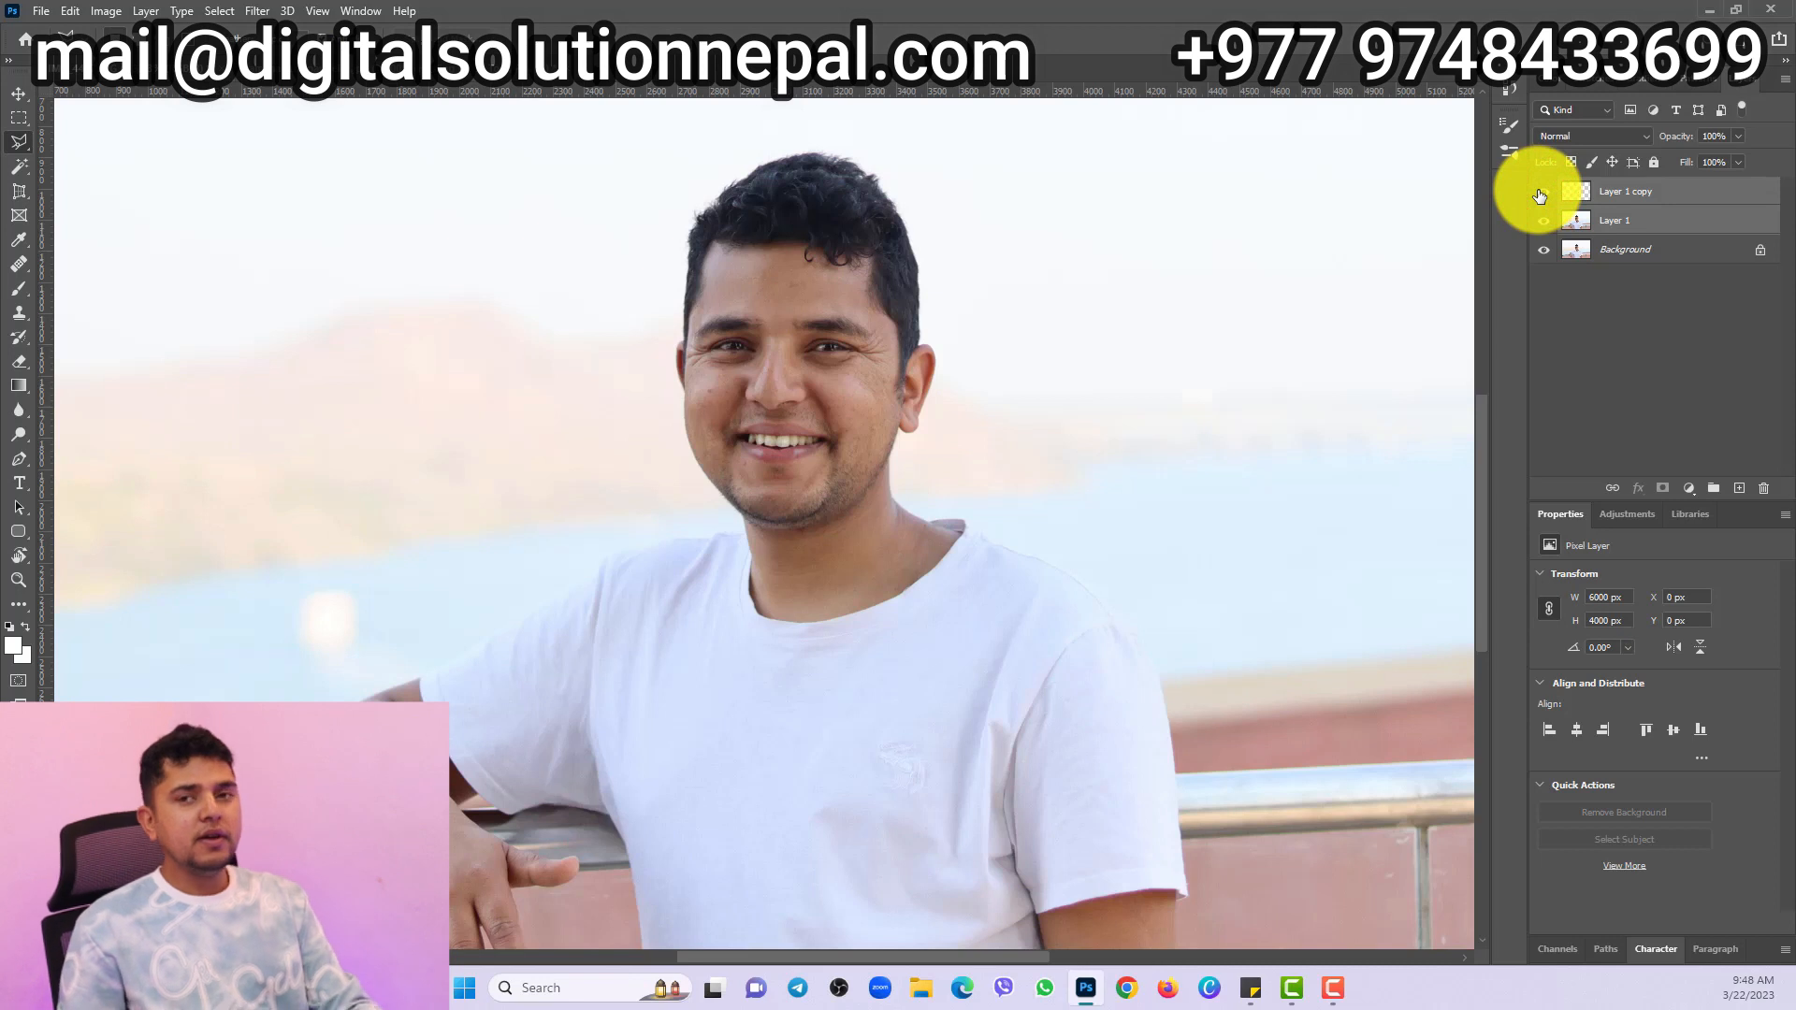